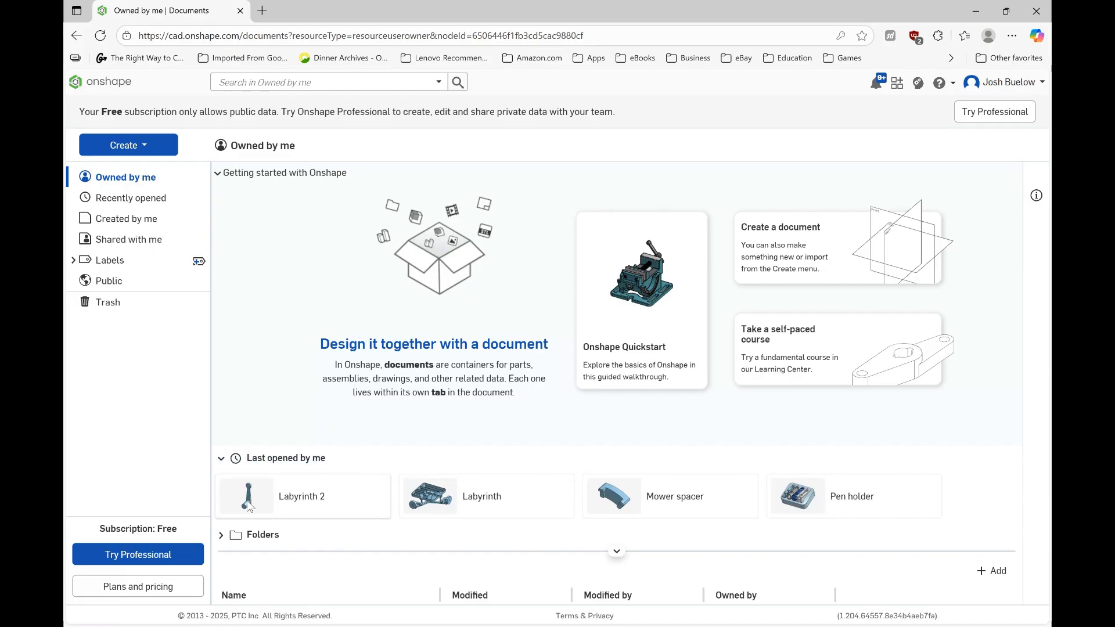
Open the Labyrinth 2 document and add a new Part Studio to it
{"action": "left_click", "coordinate": [295, 501]}
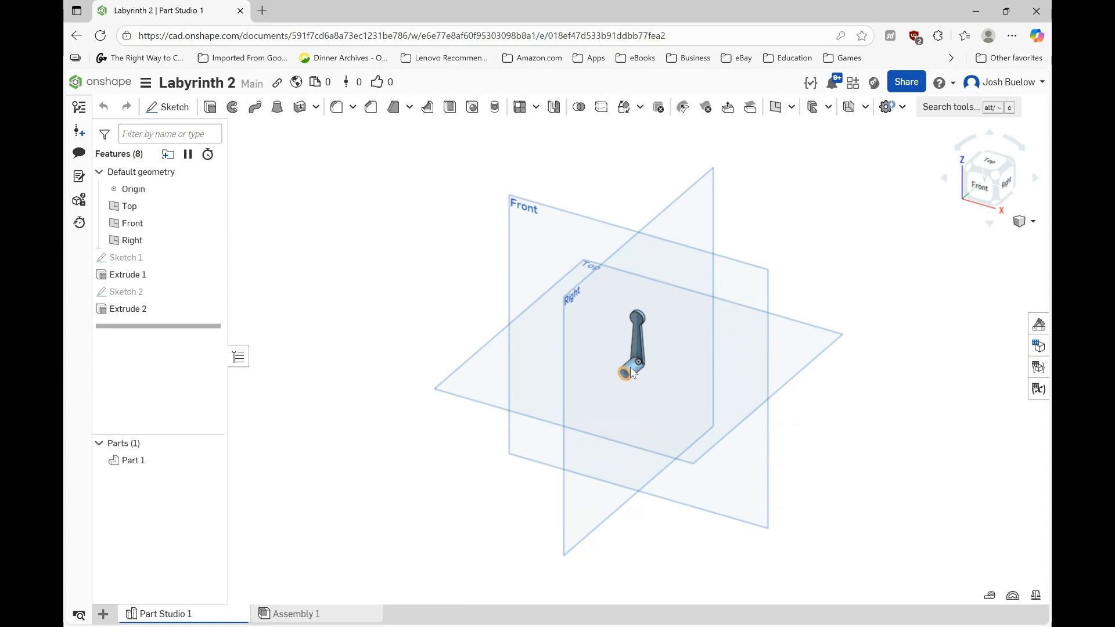
{"action": "scroll", "coordinate": [633, 371], "scroll_direction": "up", "scroll_amount": 5}
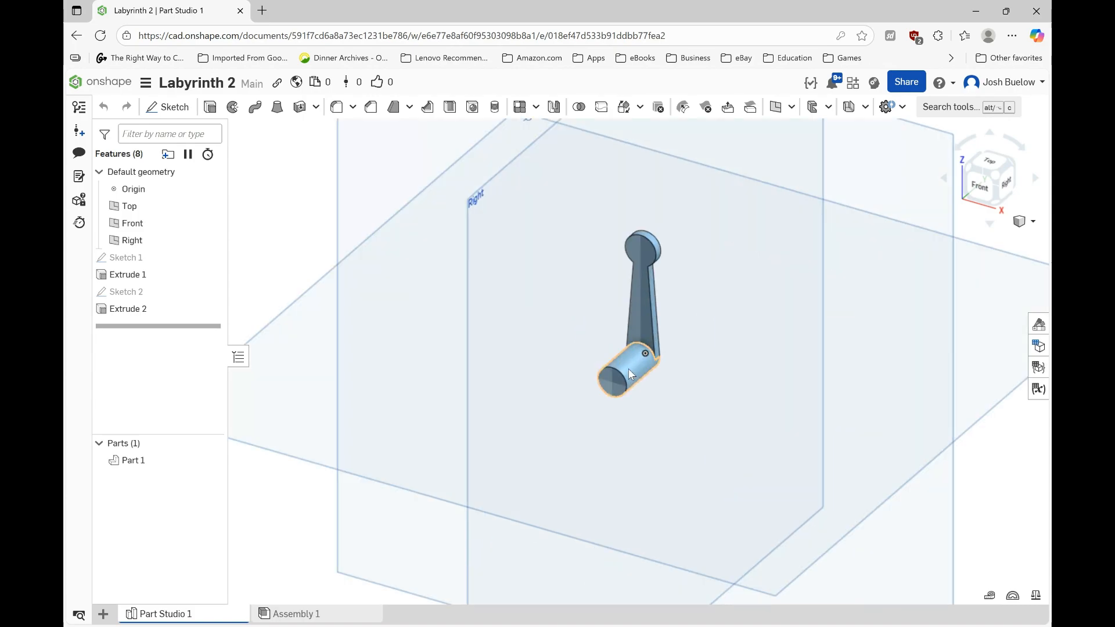
{"action": "scroll", "coordinate": [633, 372], "scroll_direction": "down", "scroll_amount": 5}
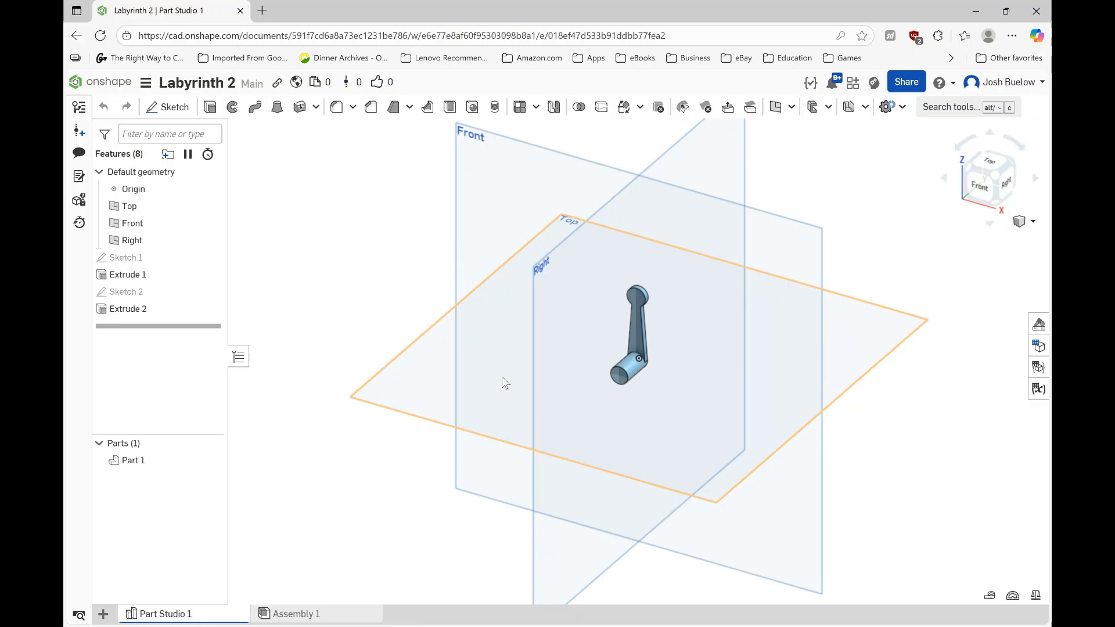
{"action": "left_click", "coordinate": [103, 614]}
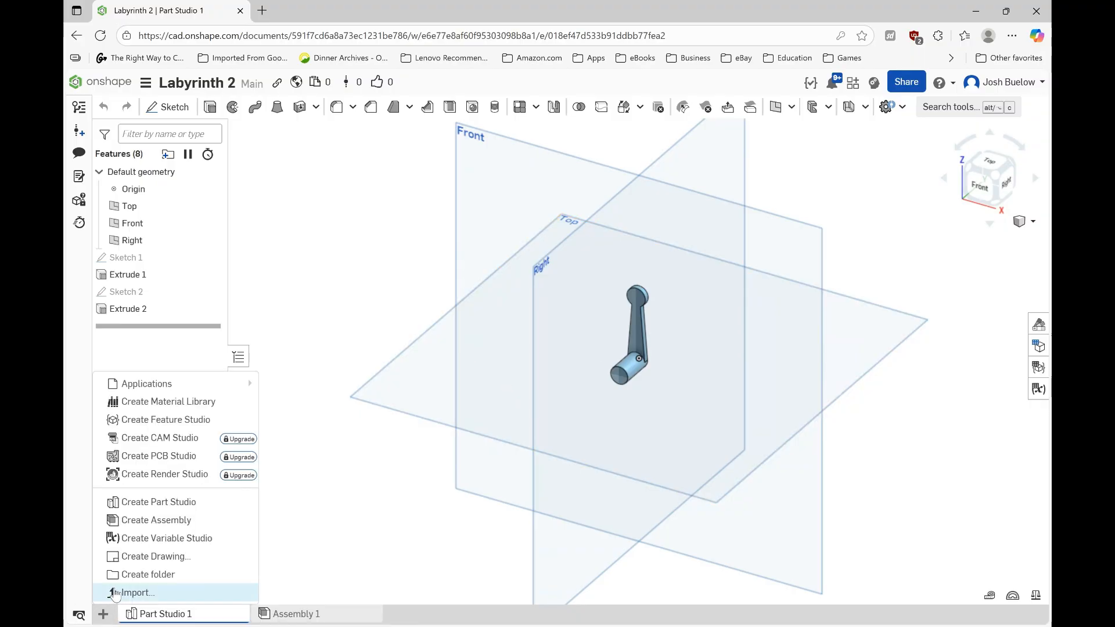
{"action": "left_click", "coordinate": [139, 509]}
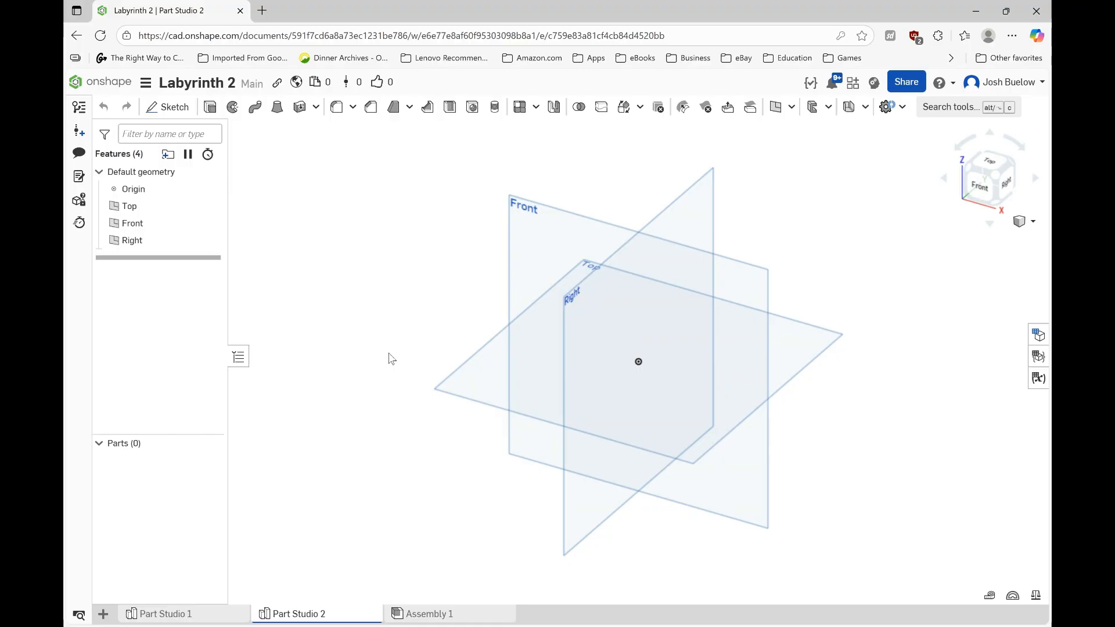
Start a sketch on the Front plane and view it straight on
{"action": "left_click", "coordinate": [541, 252]}
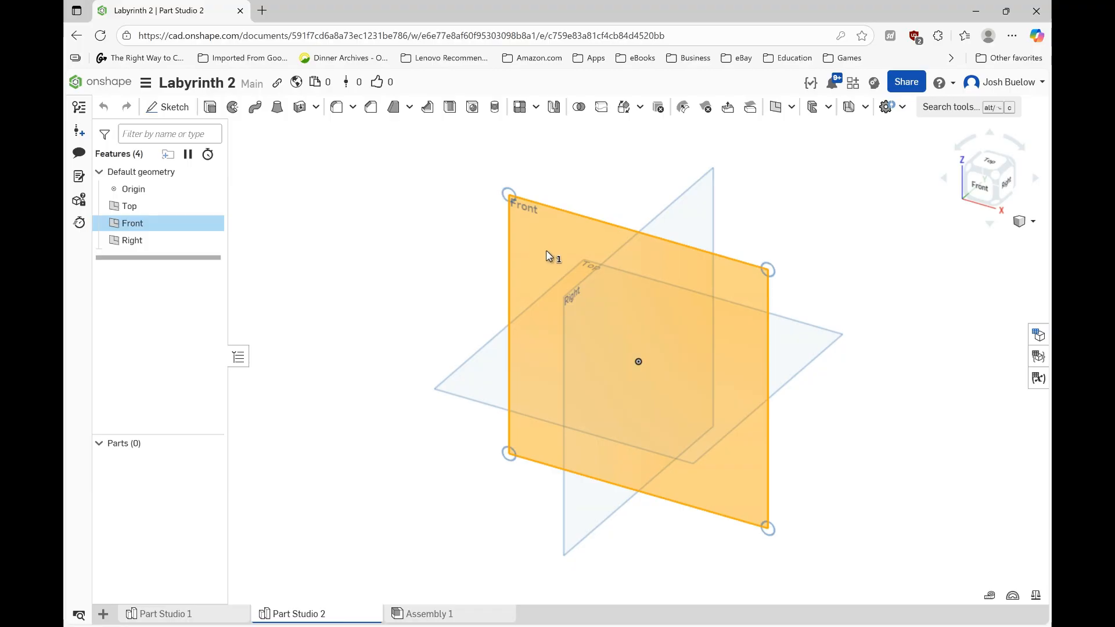
{"action": "left_click", "coordinate": [176, 110]}
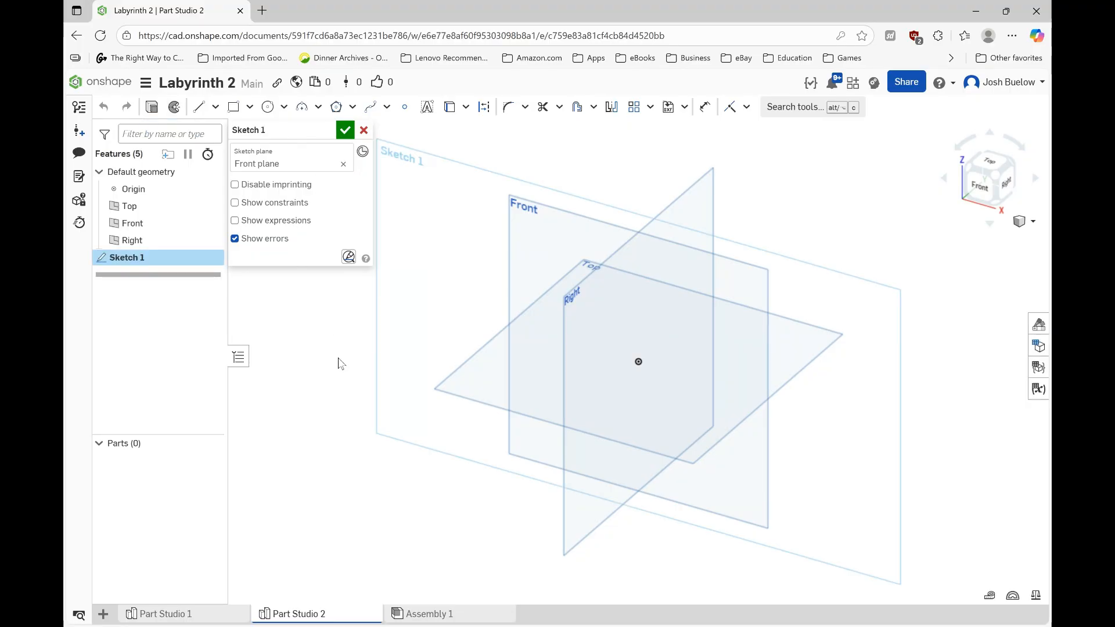
{"action": "key", "text": "n"}
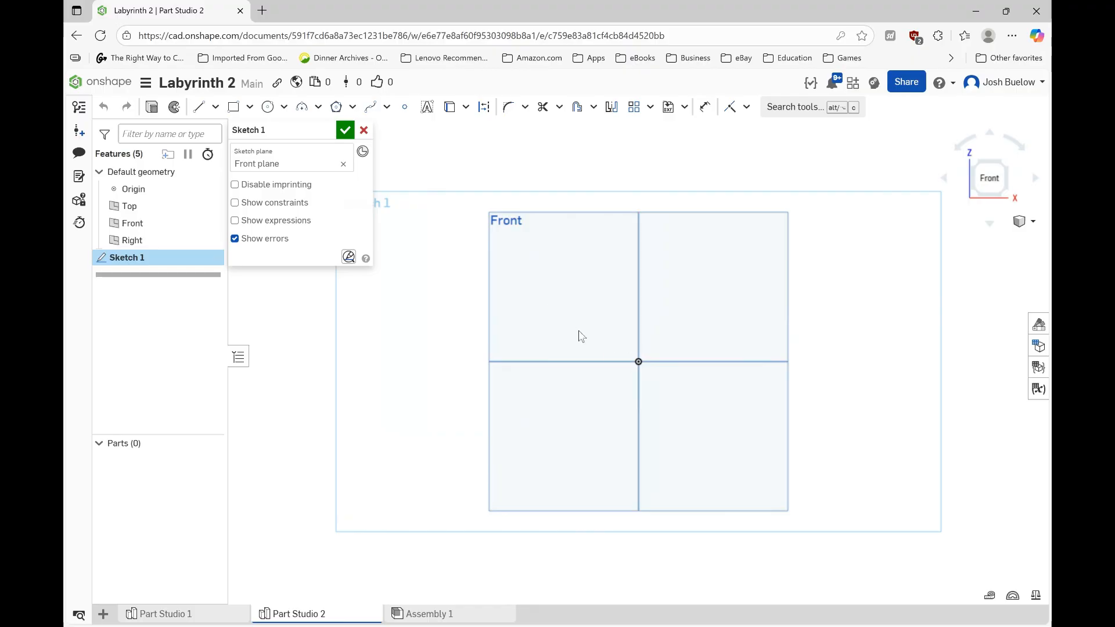
Sketch a 10 mm diameter circle centred on the origin
{"action": "left_click", "coordinate": [268, 110]}
{"action": "scroll", "coordinate": [649, 364], "scroll_direction": "up", "scroll_amount": 5}
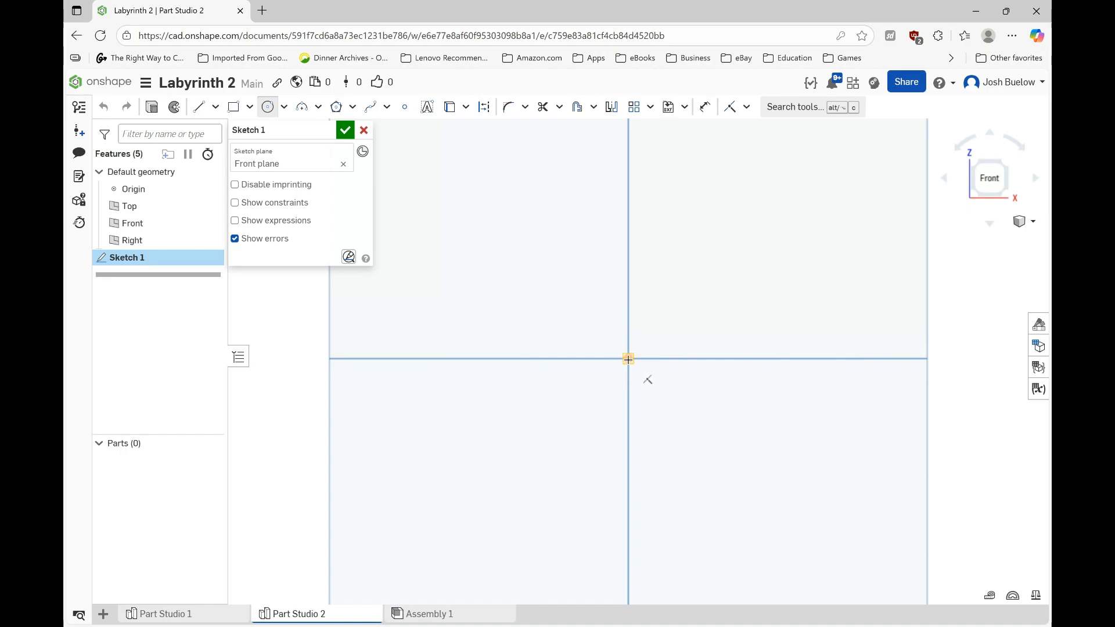
{"action": "left_click", "coordinate": [628, 359]}
{"action": "left_click", "coordinate": [645, 385]}
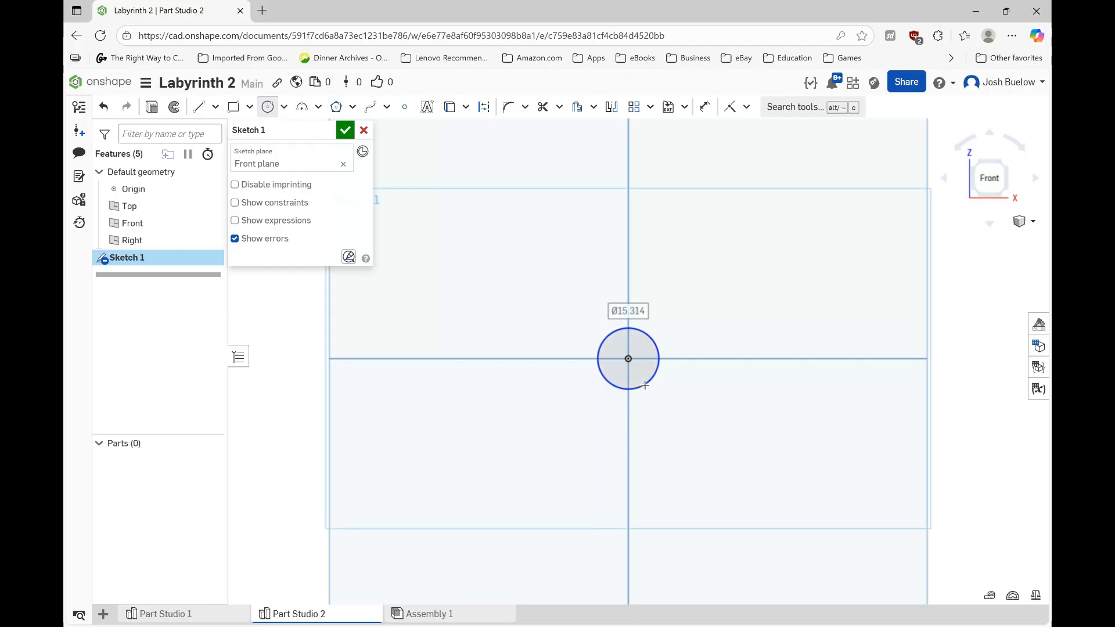
{"action": "type", "text": "10"}
{"action": "key", "text": "Return"}
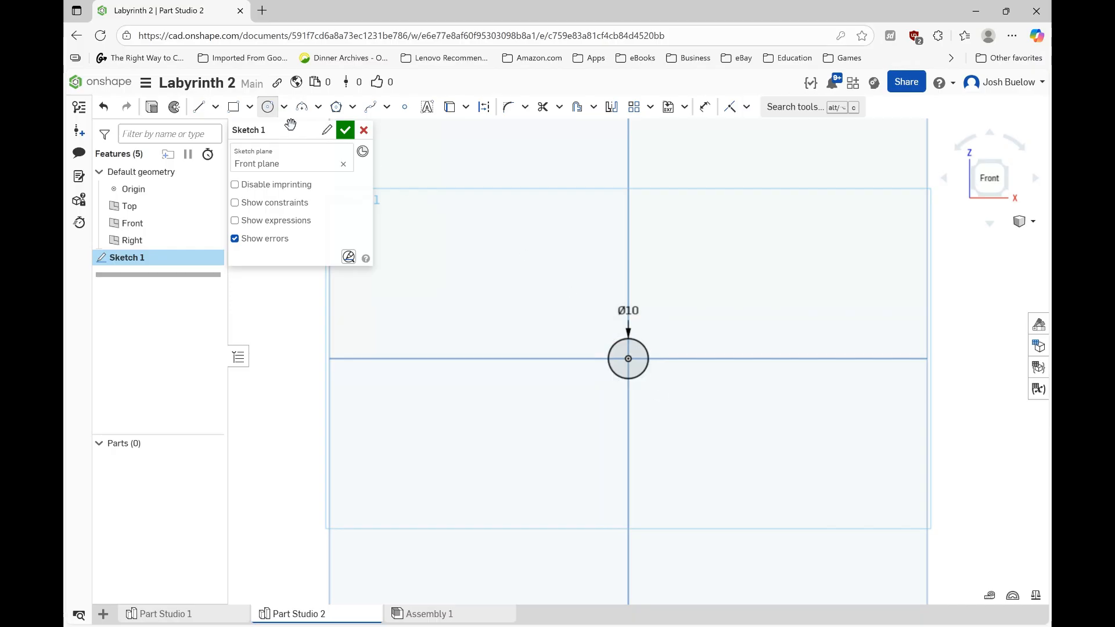
Sketch a second 10 mm diameter circle on the horizontal axis, about 32 mm right of the origin
{"action": "left_click", "coordinate": [267, 108]}
{"action": "left_click_drag", "start_coordinate": [758, 359], "coordinate": [767, 378]}
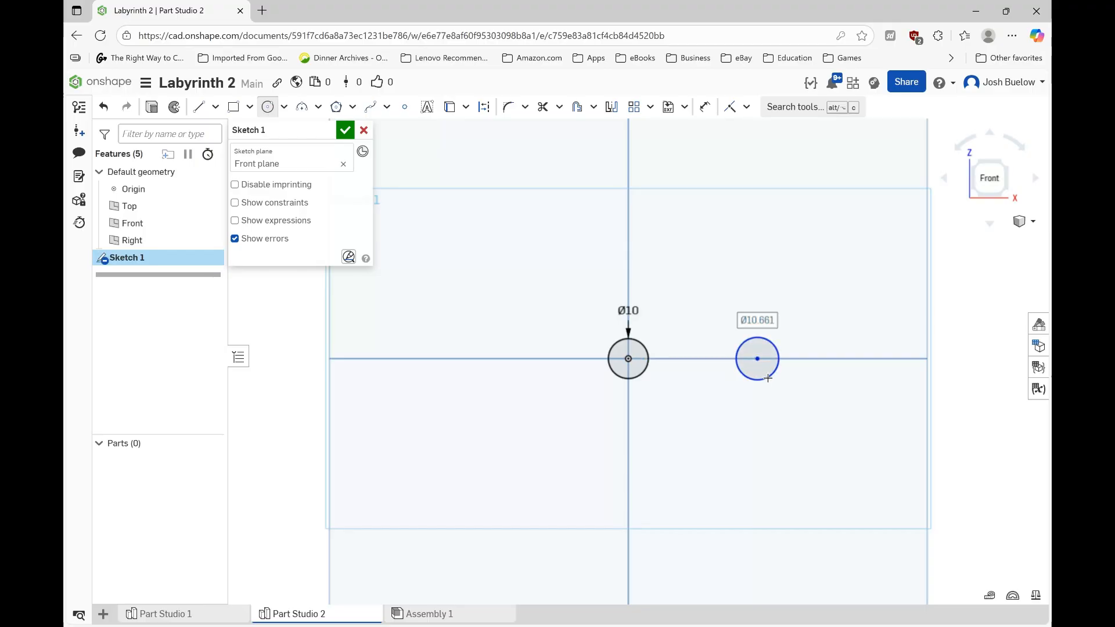
{"action": "type", "text": "10"}
{"action": "key", "text": "Return"}
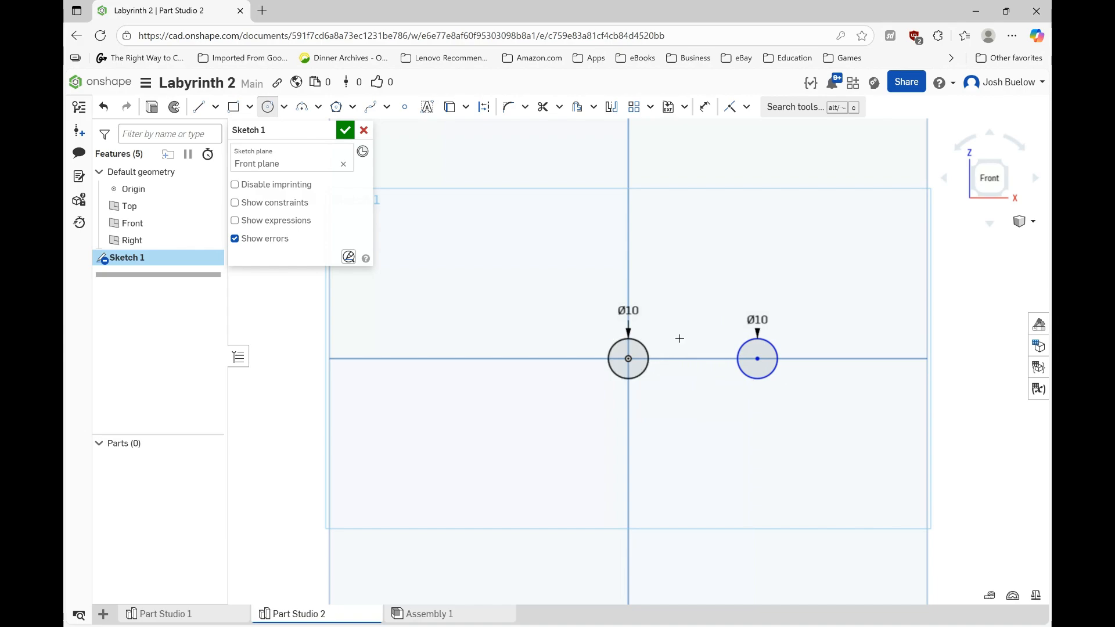
Draw a horizontal line joining the top points of the two circles
{"action": "left_click", "coordinate": [200, 111]}
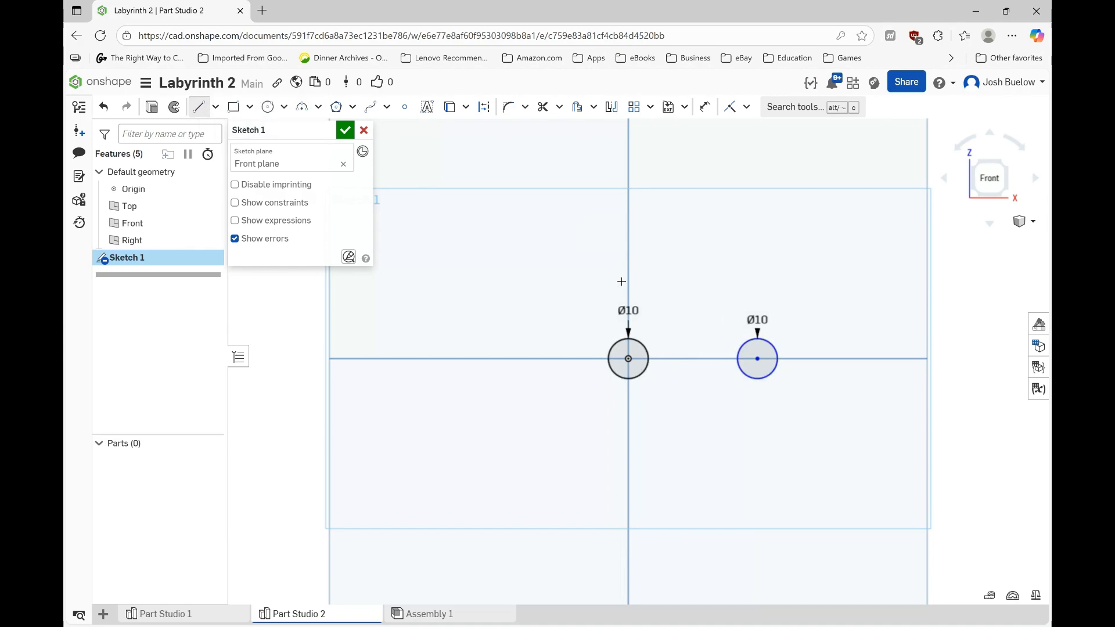
{"action": "scroll", "coordinate": [633, 323], "scroll_direction": "up", "scroll_amount": 5}
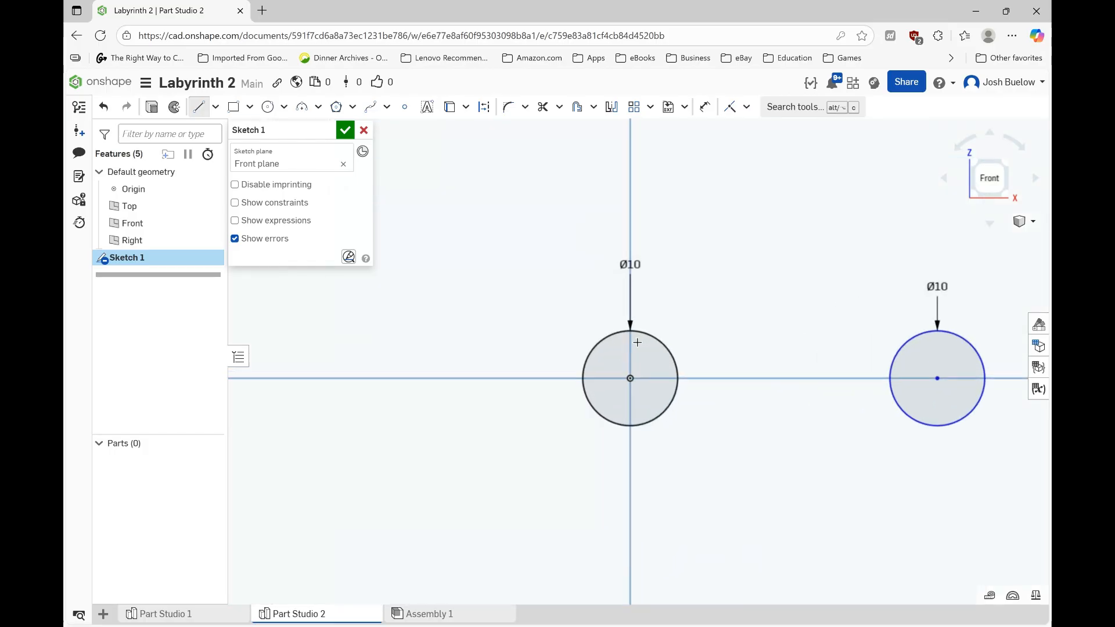
{"action": "scroll", "coordinate": [639, 342], "scroll_direction": "down", "scroll_amount": 3}
{"action": "scroll", "coordinate": [764, 343], "scroll_direction": "up", "scroll_amount": 4}
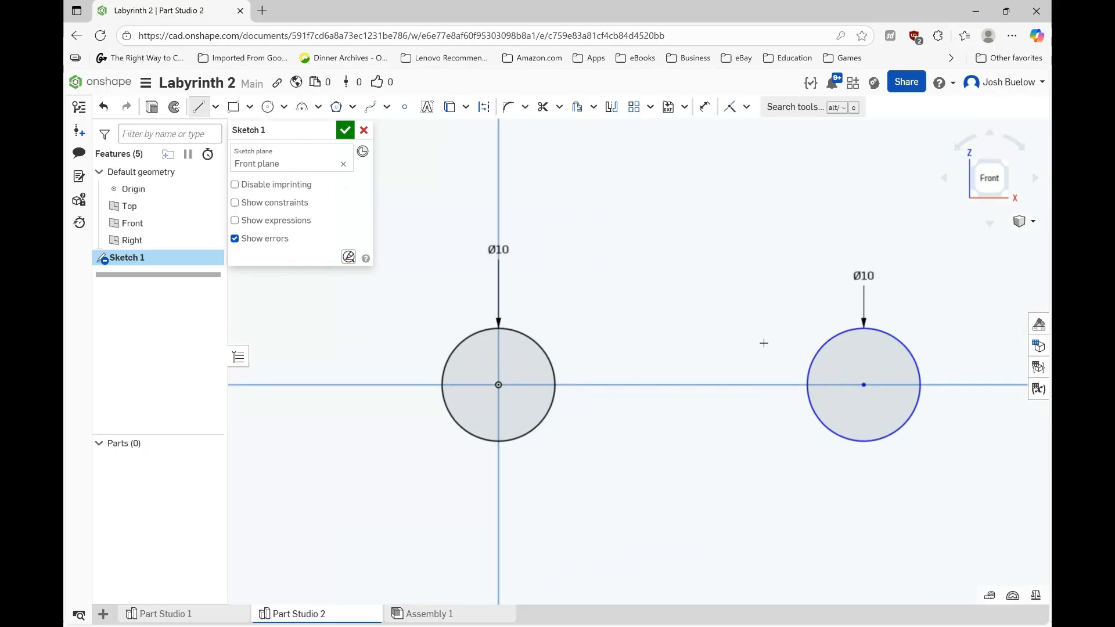
{"action": "left_click", "coordinate": [498, 328]}
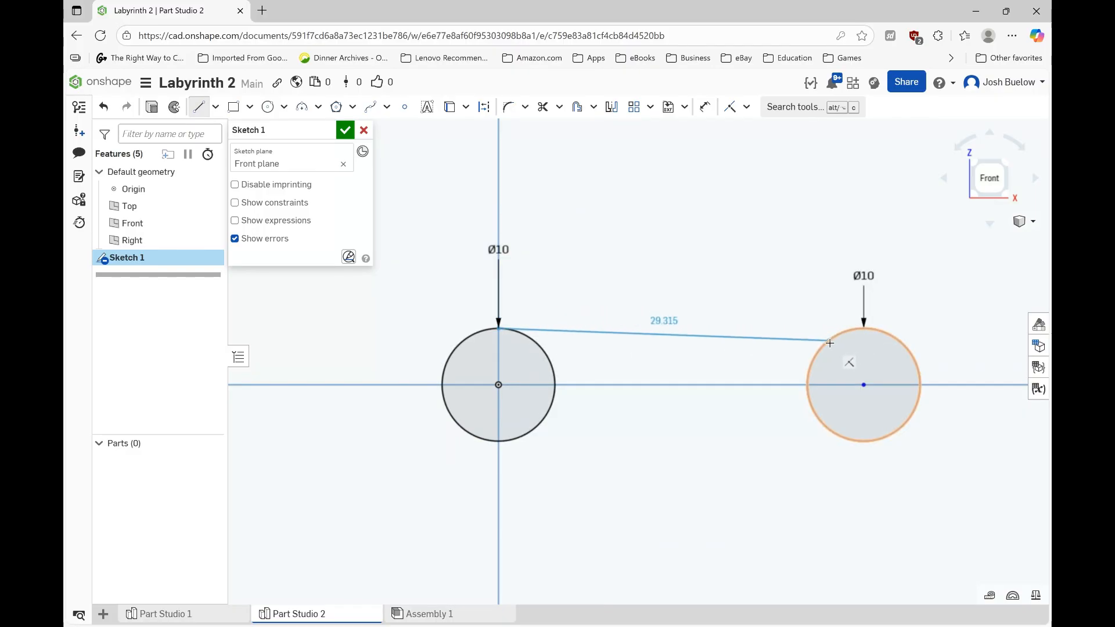
{"action": "left_click", "coordinate": [863, 328]}
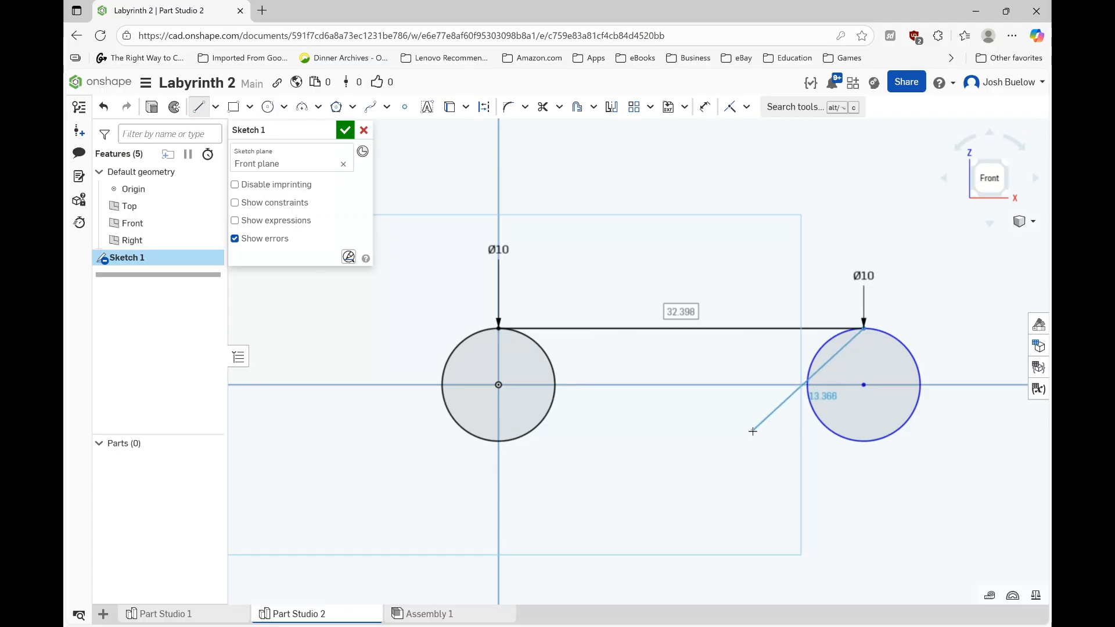
{"action": "key", "text": "Escape"}
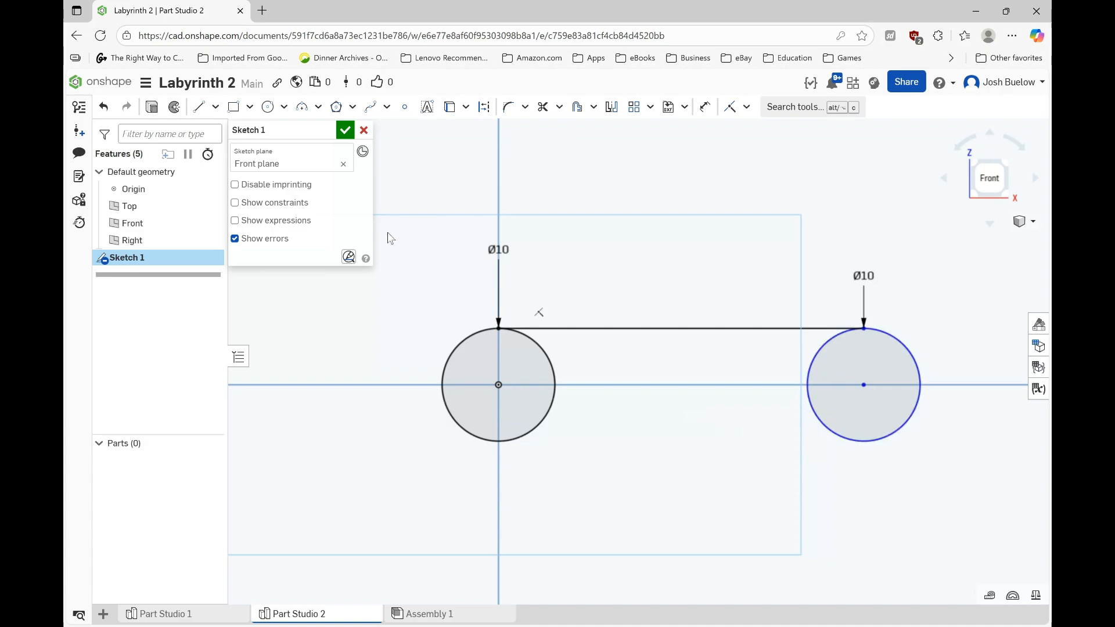
Draw a horizontal line joining the bottom points of the two circles
{"action": "left_click", "coordinate": [199, 109]}
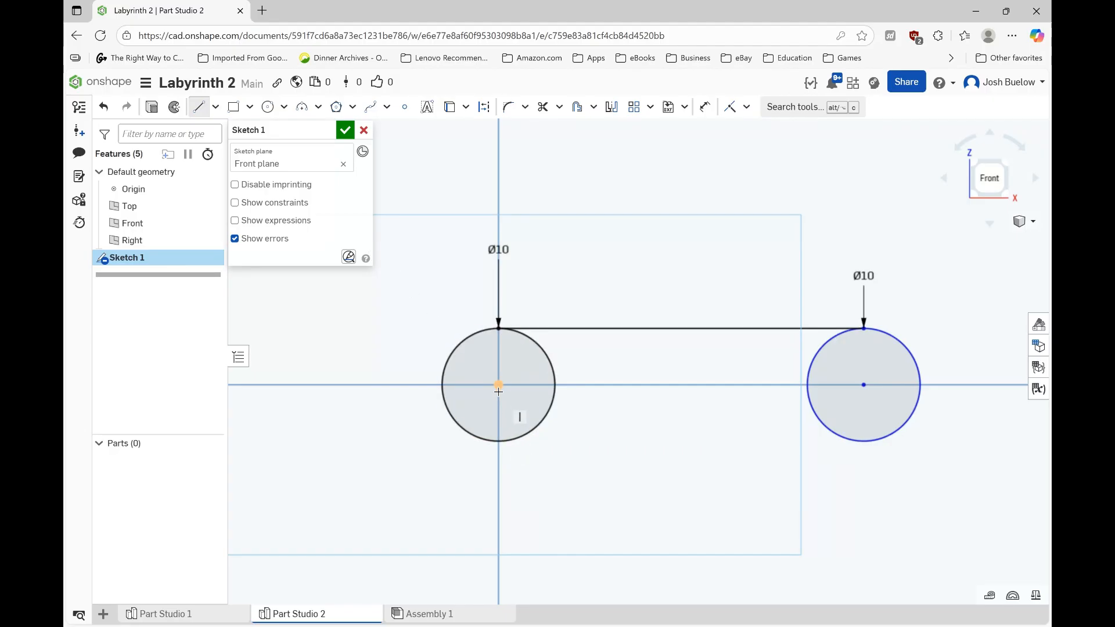
{"action": "left_click", "coordinate": [498, 441]}
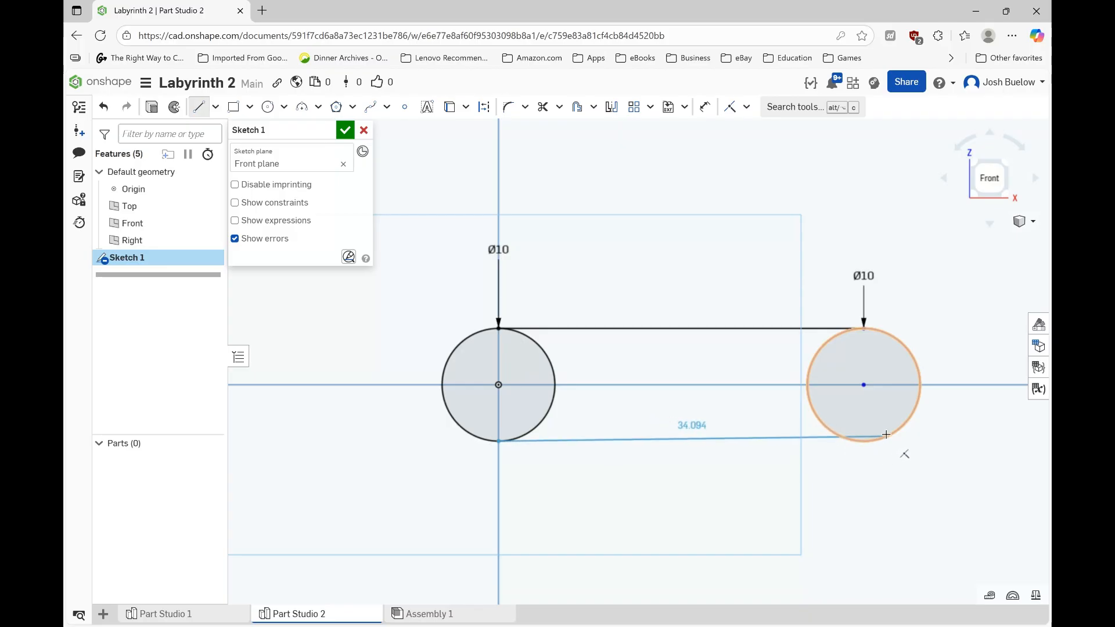
{"action": "left_click", "coordinate": [864, 441]}
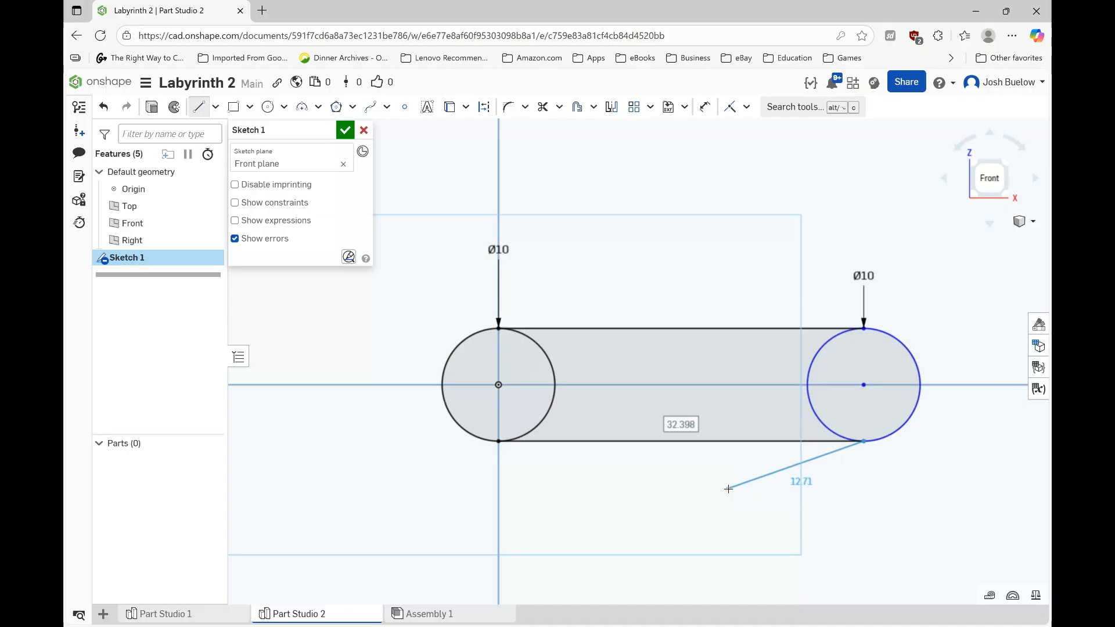
{"action": "key", "text": "Escape"}
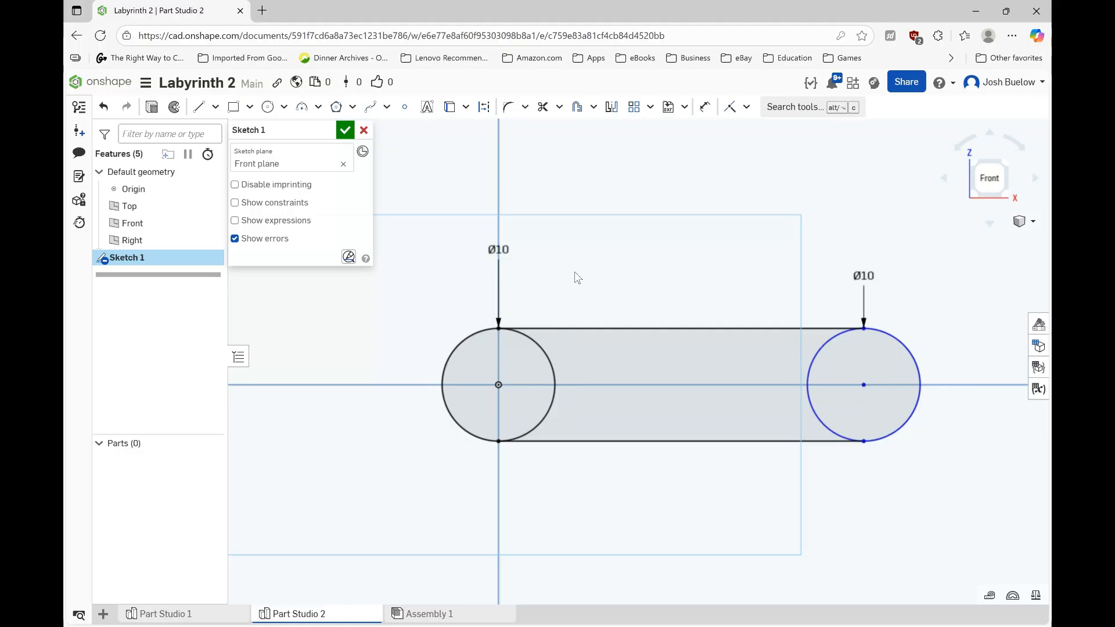
Trim away the inner arcs of both circles to leave a single slot-shaped outline
{"action": "left_click", "coordinate": [542, 109]}
{"action": "left_click_drag", "start_coordinate": [583, 367], "coordinate": [520, 365]}
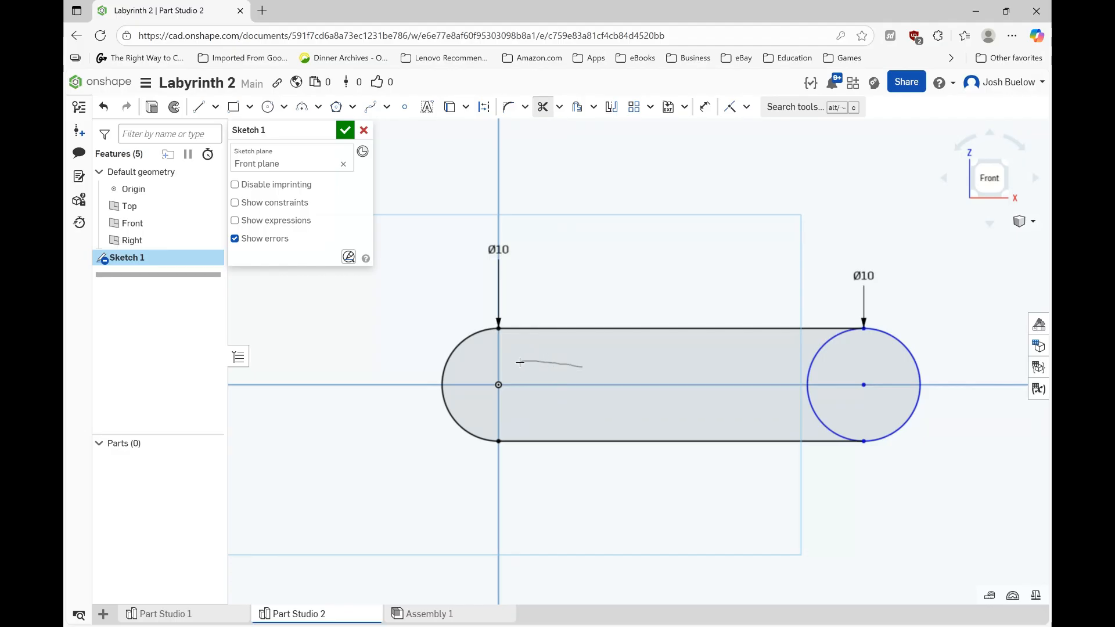
{"action": "left_click_drag", "start_coordinate": [773, 359], "coordinate": [847, 370]}
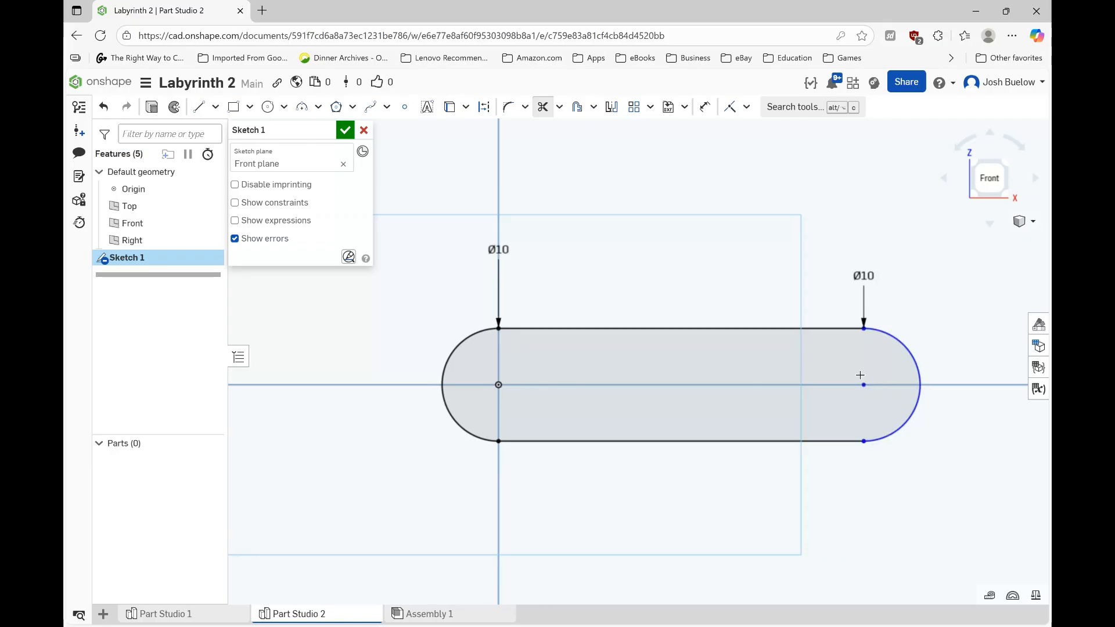
Dimension the distance between the centres of the two end arcs to 30 mm
{"action": "left_click", "coordinate": [704, 110]}
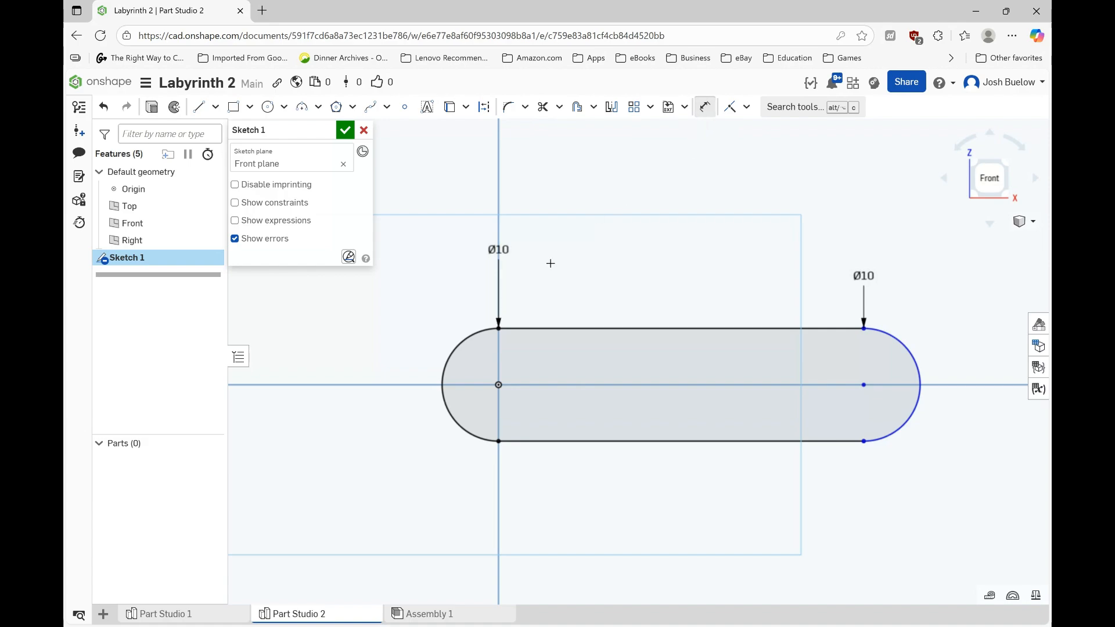
{"action": "left_click", "coordinate": [499, 384]}
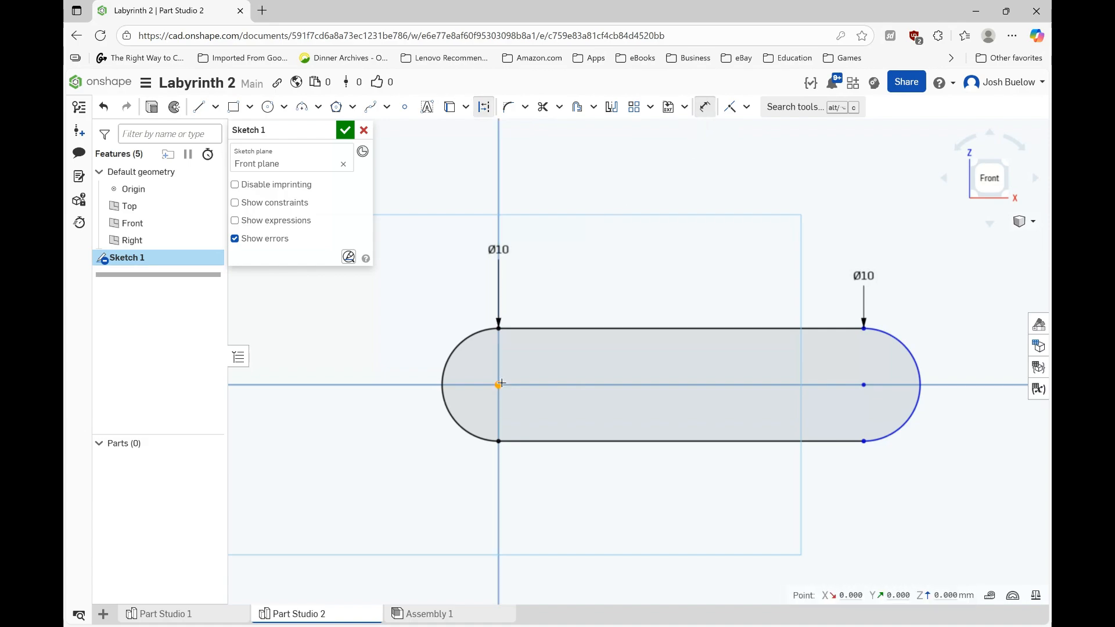
{"action": "left_click", "coordinate": [864, 385]}
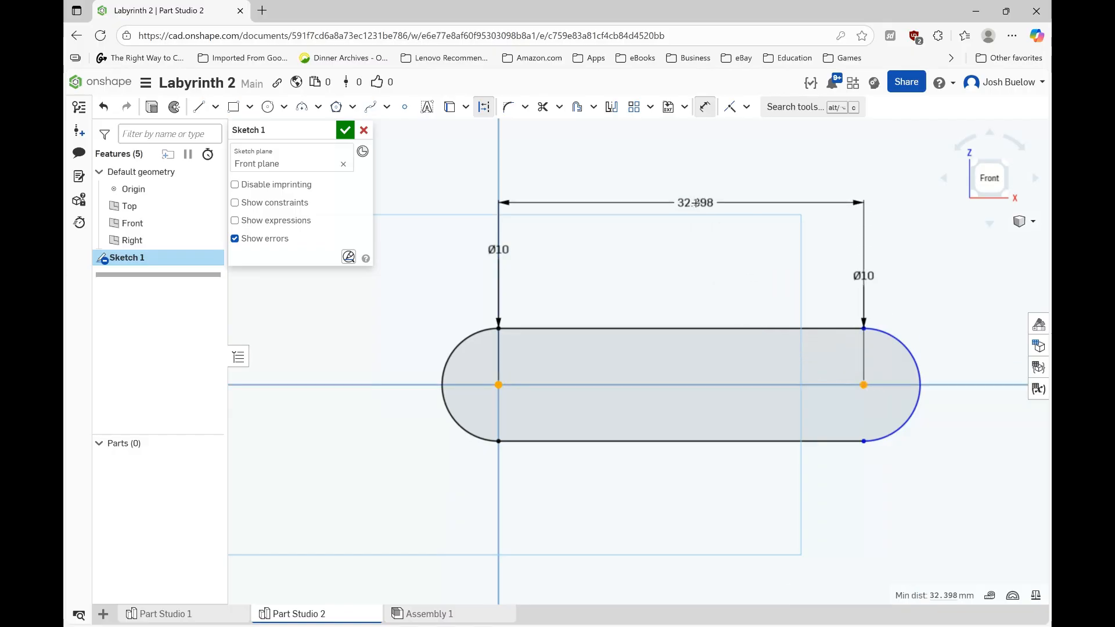
{"action": "left_click", "coordinate": [697, 197]}
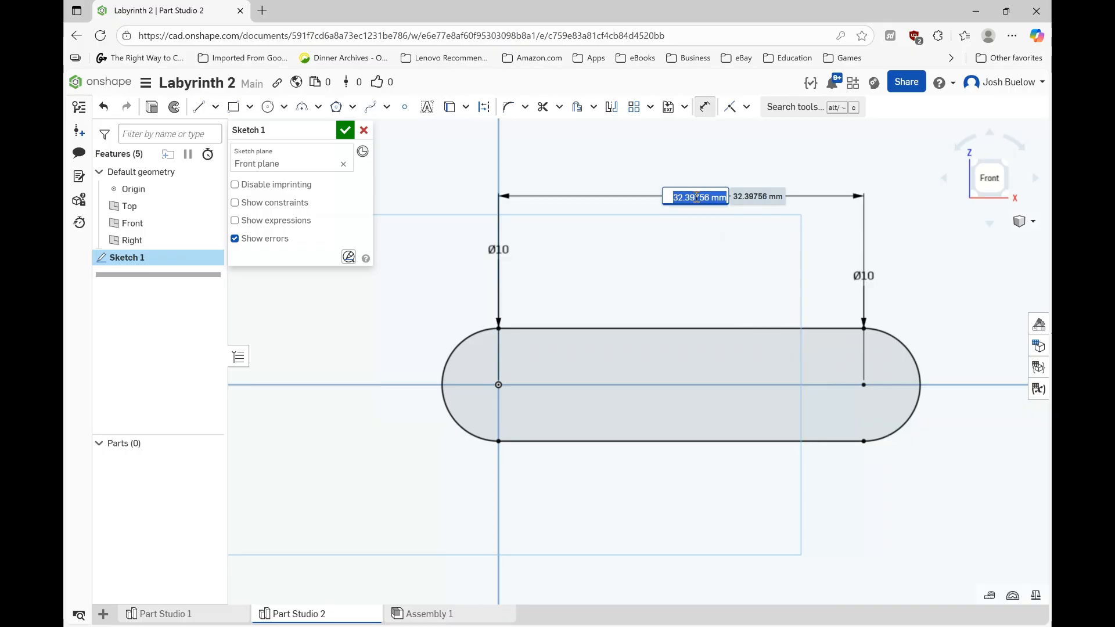
{"action": "type", "text": "30"}
{"action": "key", "text": "Return"}
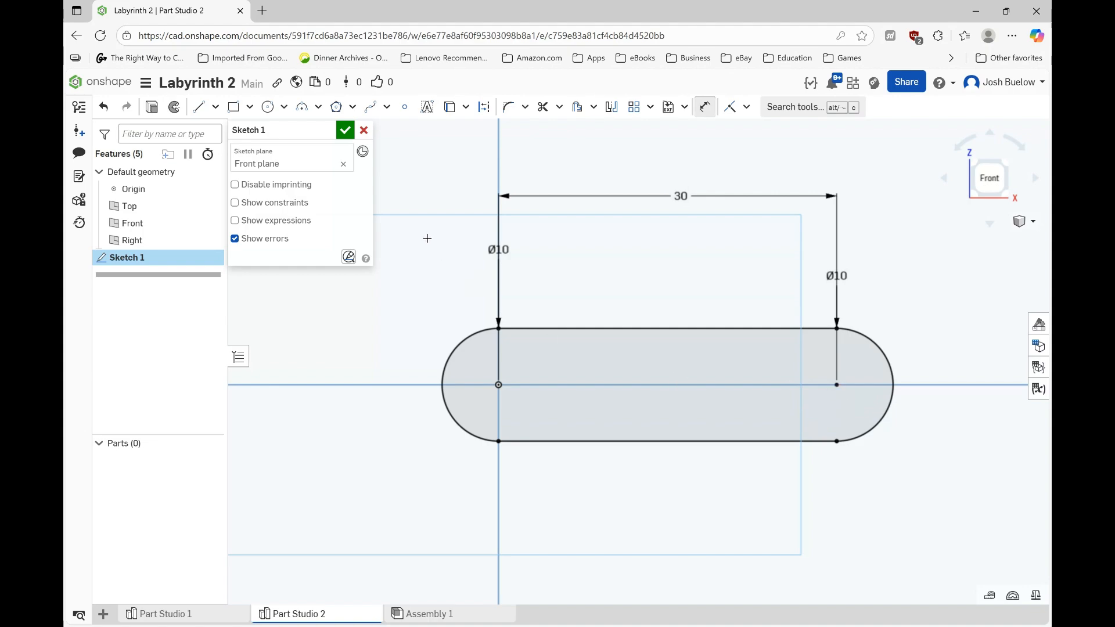
Sketch a 7.5 mm diameter circle concentric with the right end arc and finish the sketch
{"action": "left_click", "coordinate": [267, 108]}
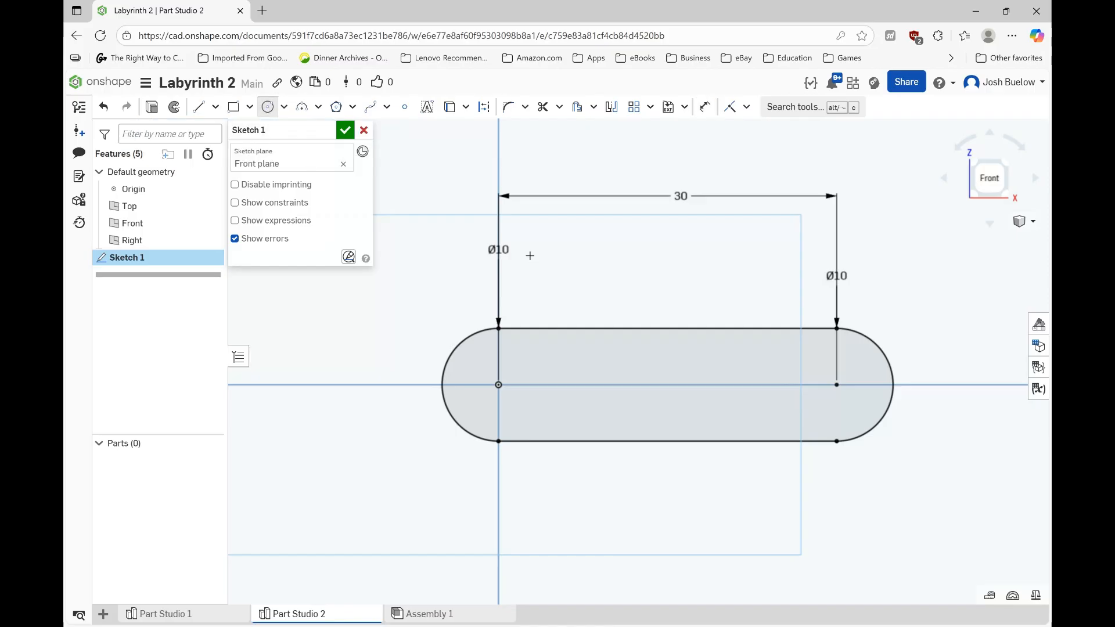
{"action": "left_click", "coordinate": [836, 385]}
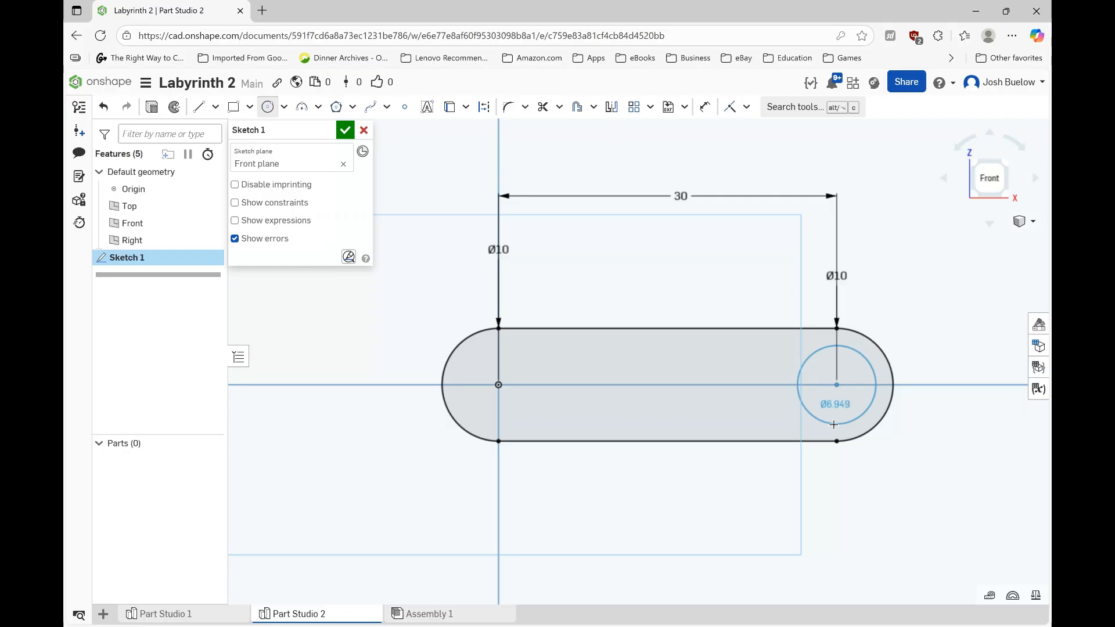
{"action": "left_click", "coordinate": [835, 425]}
{"action": "type", "text": "7"}
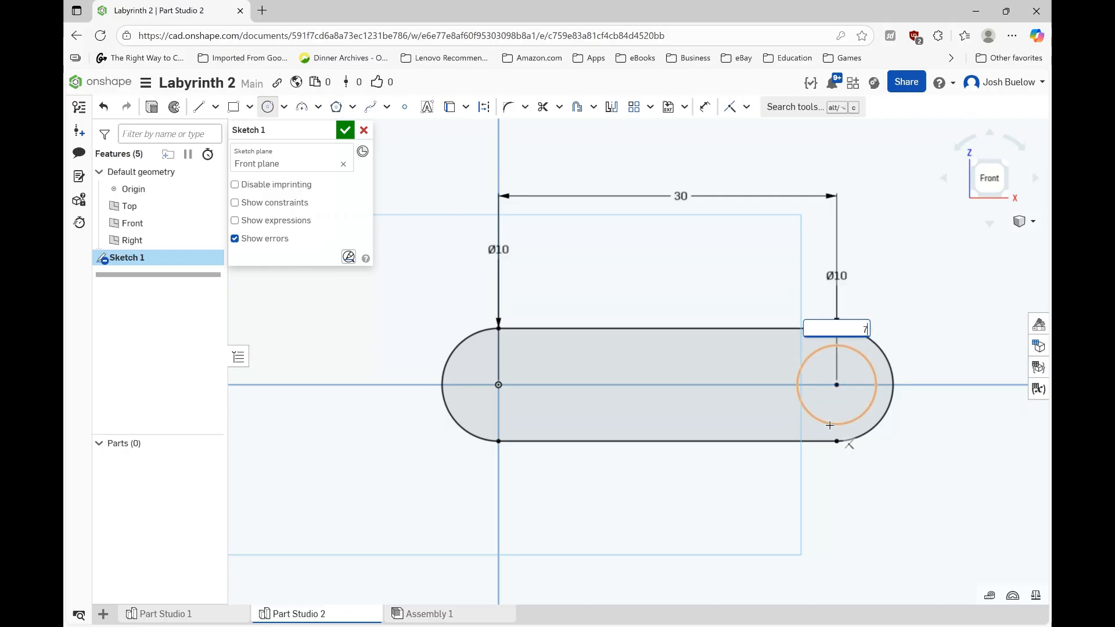
{"action": "type", "text": ".5"}
{"action": "key", "text": "Return"}
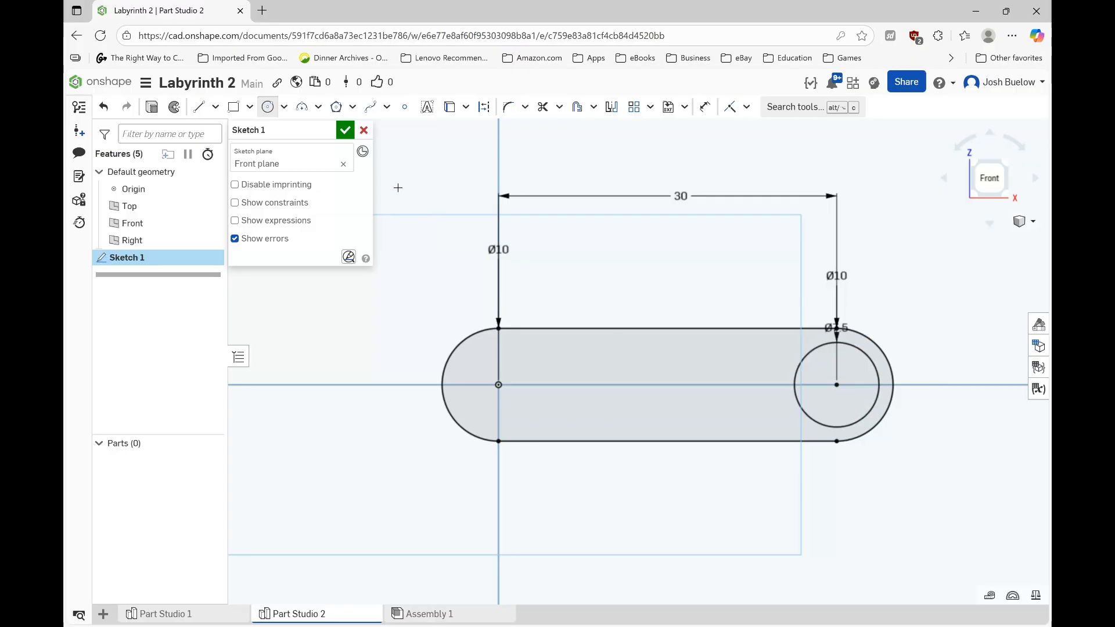
{"action": "key", "text": "Escape"}
{"action": "left_click", "coordinate": [346, 130]}
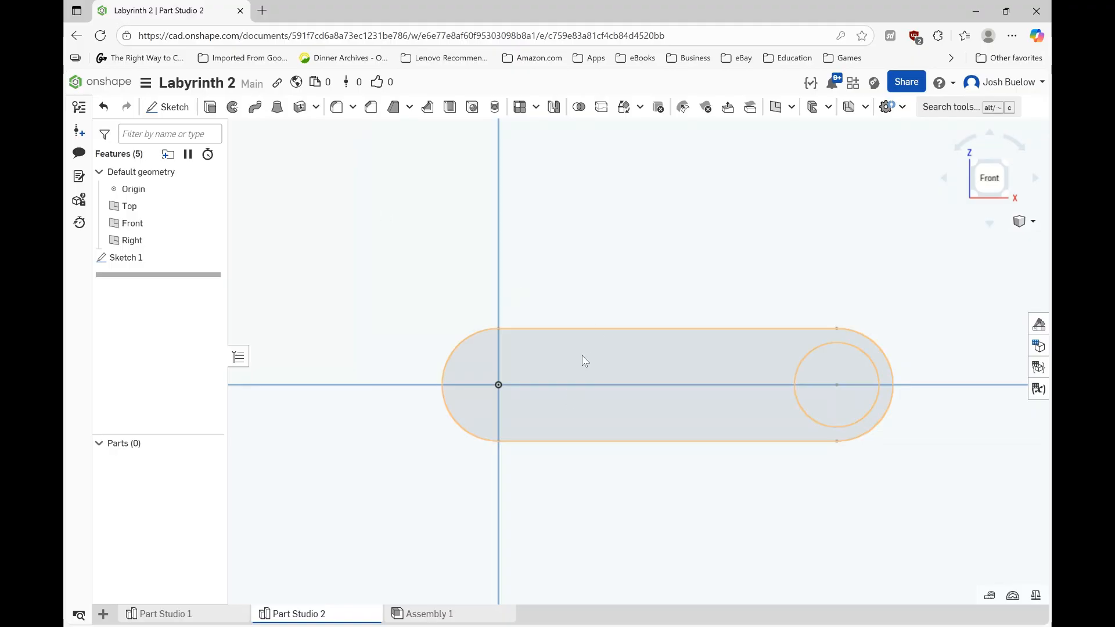
Extrude the slot-shaped sketch region around the hole 8 mm as a new solid
{"action": "scroll", "coordinate": [607, 289], "scroll_direction": "down", "scroll_amount": 3}
{"action": "right_click_drag", "start_coordinate": [625, 284], "coordinate": [594, 302]}
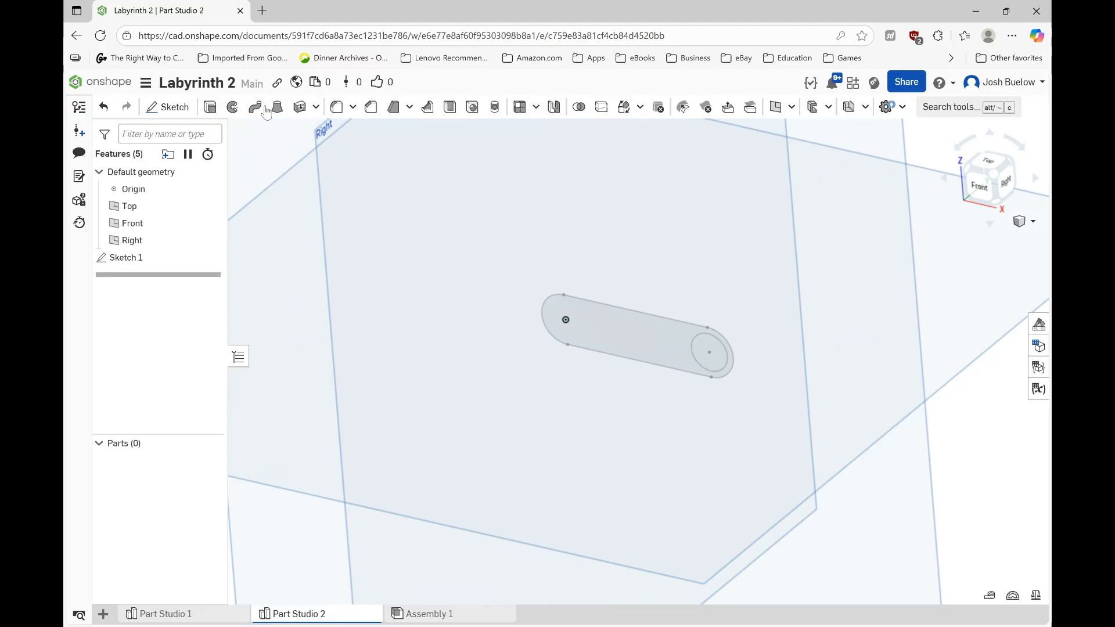
{"action": "left_click", "coordinate": [210, 108]}
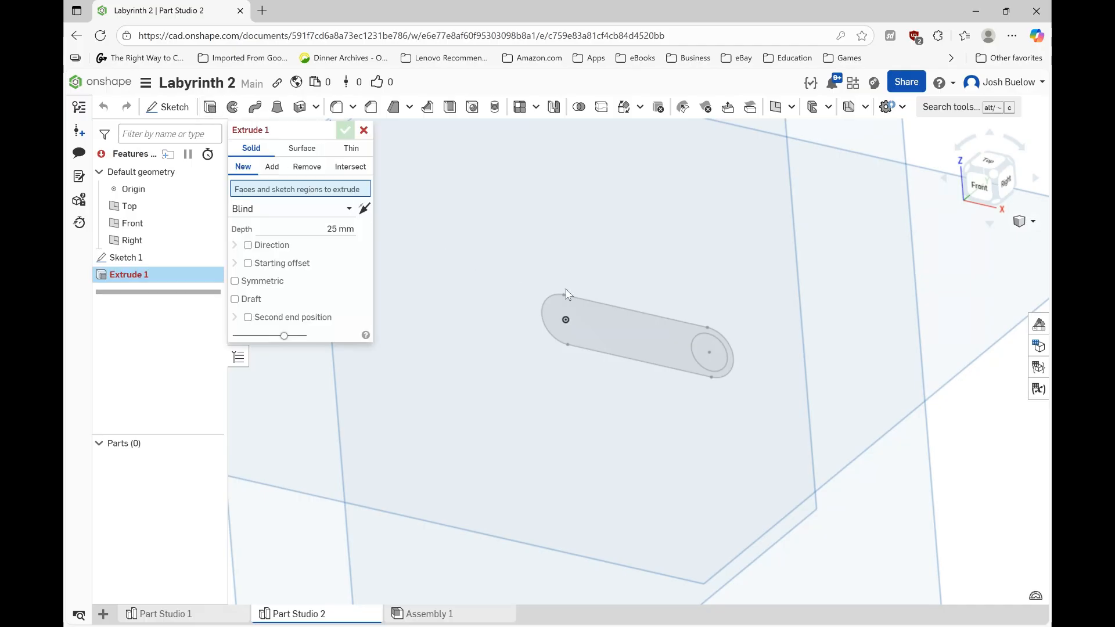
{"action": "left_click", "coordinate": [613, 332]}
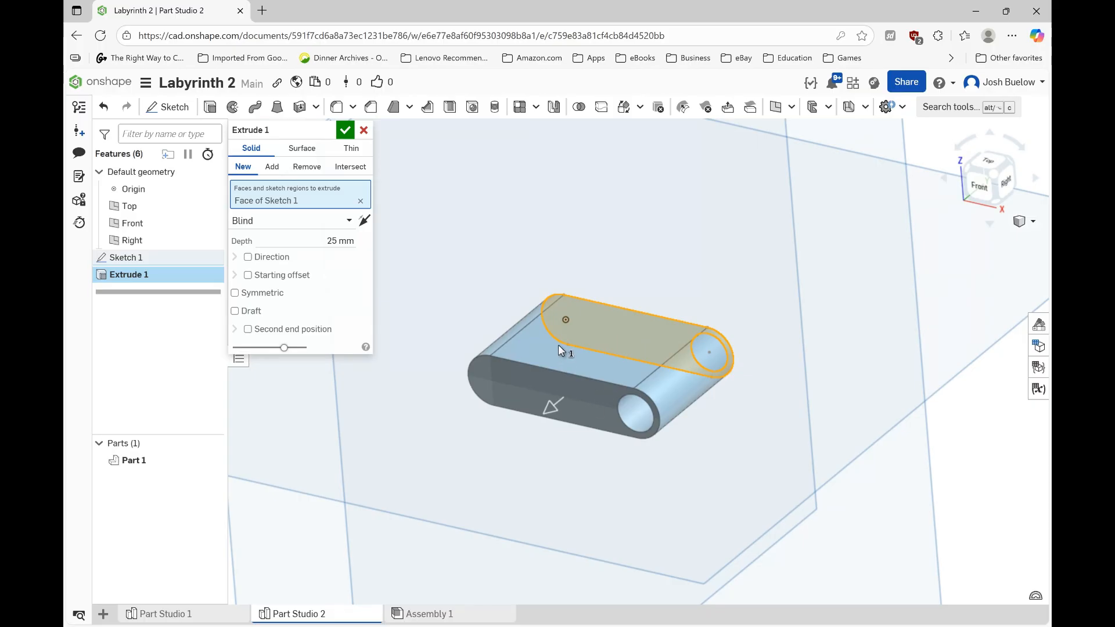
{"action": "left_click", "coordinate": [327, 240]}
{"action": "type", "text": "8"}
{"action": "key", "text": "Return"}
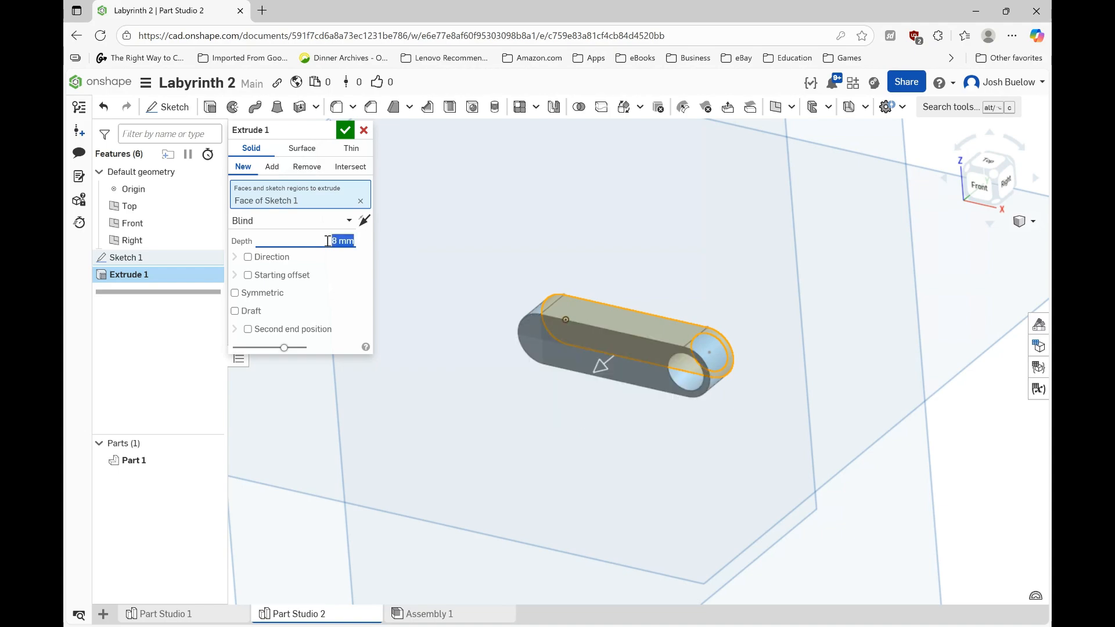
{"action": "left_click", "coordinate": [346, 132]}
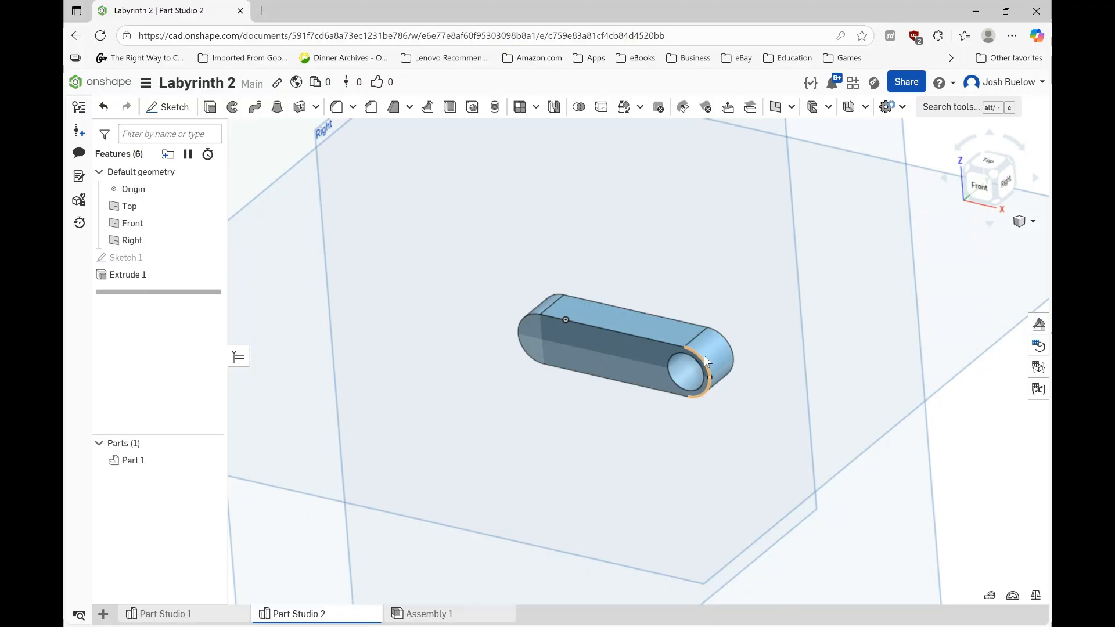
Start a sketch on the arm's front face and view it straight on
{"action": "right_click_drag", "start_coordinate": [631, 322], "coordinate": [660, 331]}
{"action": "scroll", "coordinate": [490, 195], "scroll_direction": "down", "scroll_amount": 3}
{"action": "scroll", "coordinate": [439, 155], "scroll_direction": "down", "scroll_amount": 2}
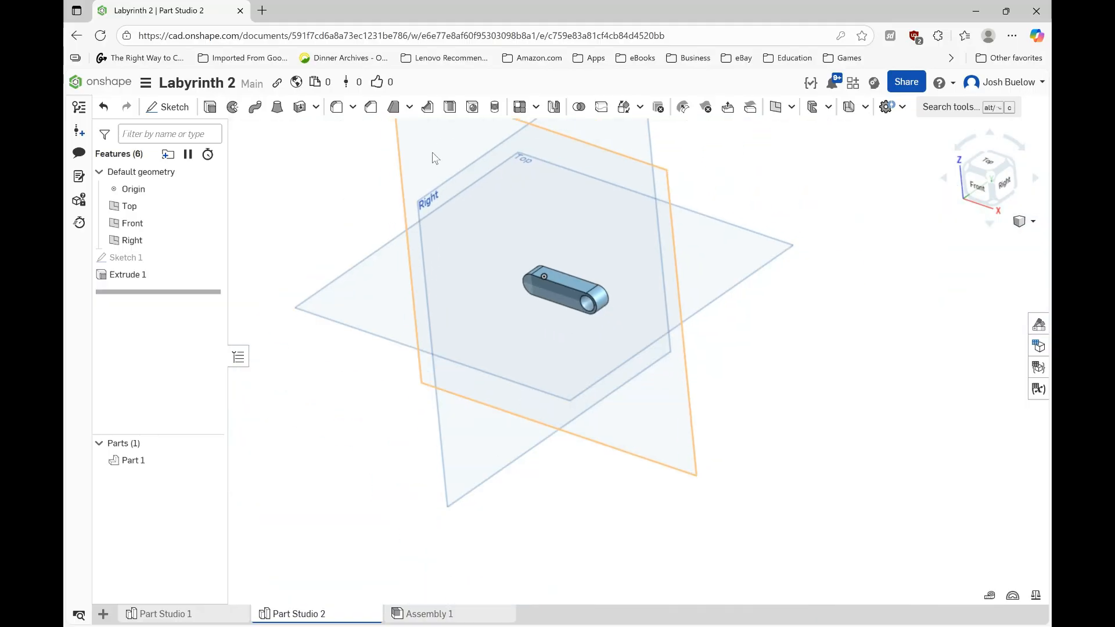
{"action": "scroll", "coordinate": [501, 276], "scroll_direction": "up", "scroll_amount": 5}
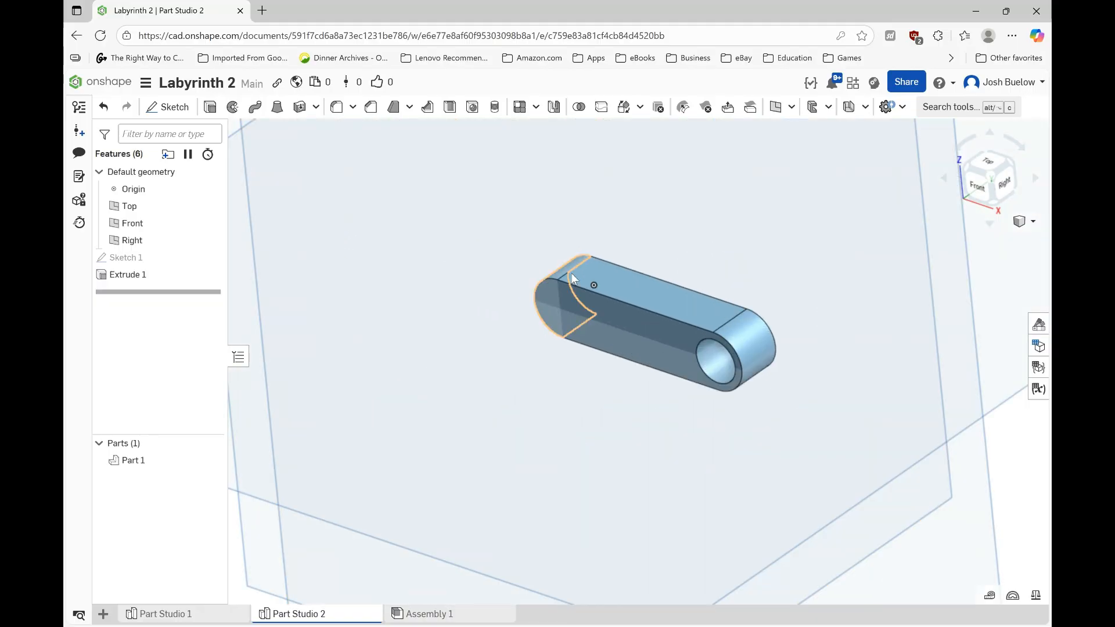
{"action": "left_click", "coordinate": [583, 305]}
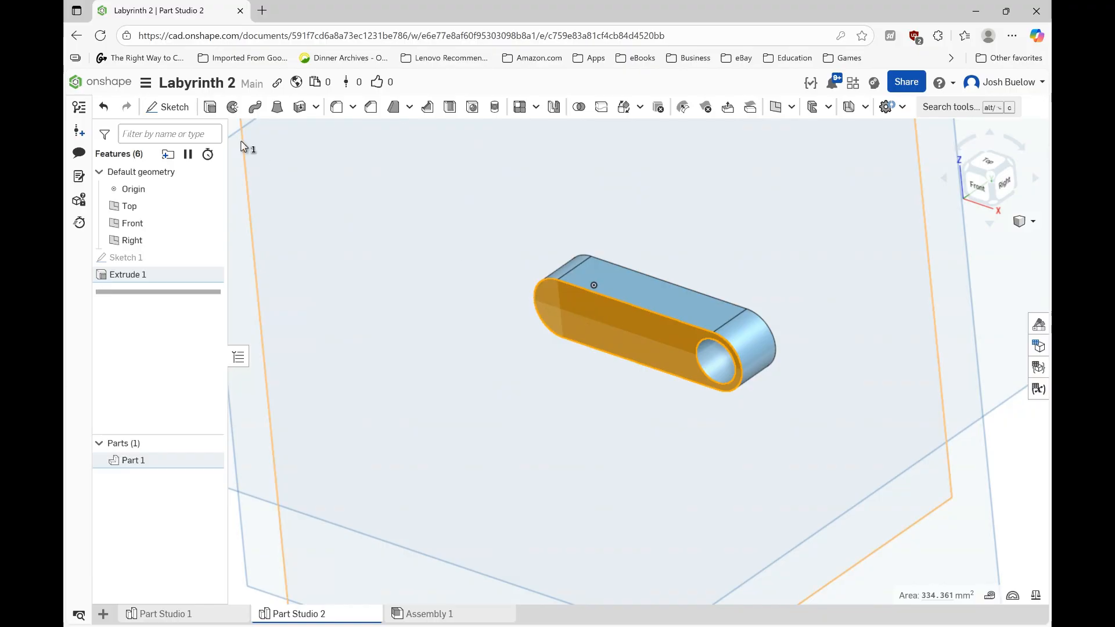
{"action": "left_click", "coordinate": [171, 109]}
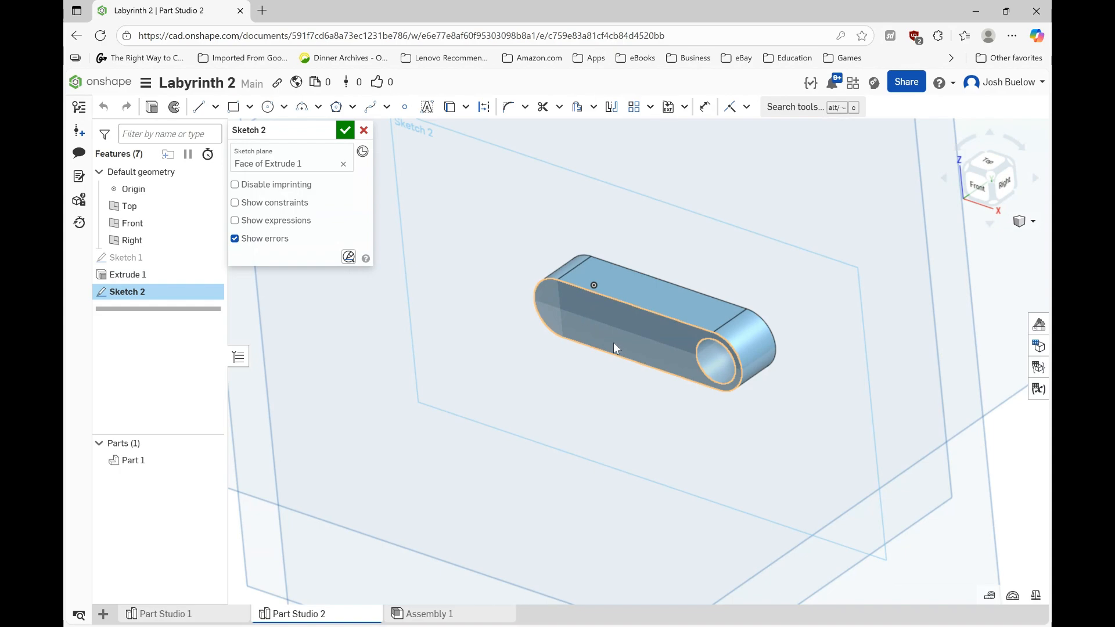
{"action": "scroll", "coordinate": [619, 345], "scroll_direction": "up", "scroll_amount": 5}
{"action": "key", "text": "n"}
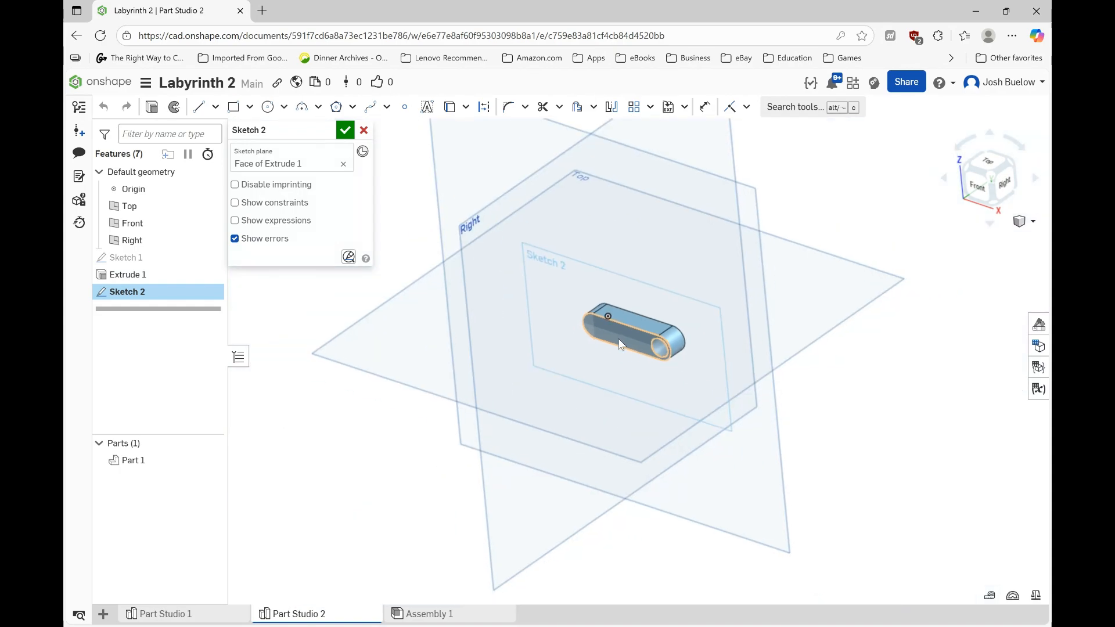
{"action": "scroll", "coordinate": [594, 360], "scroll_direction": "down", "scroll_amount": 5}
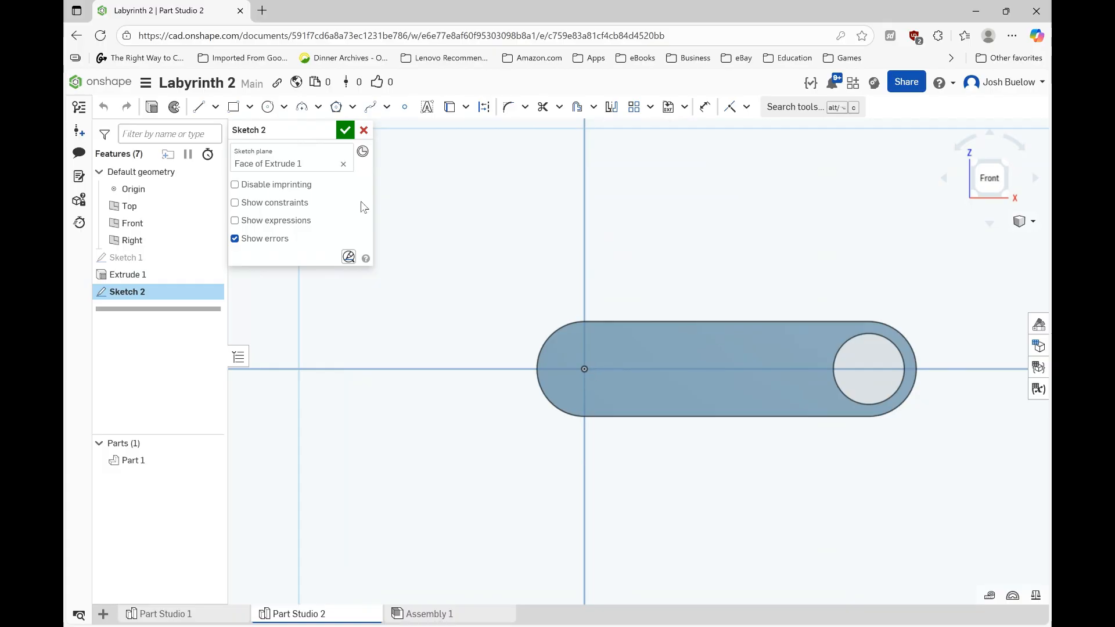
Sketch a 7.5 mm diameter circle centred on the origin at the arm's solid end and finish the sketch
{"action": "left_click", "coordinate": [268, 107]}
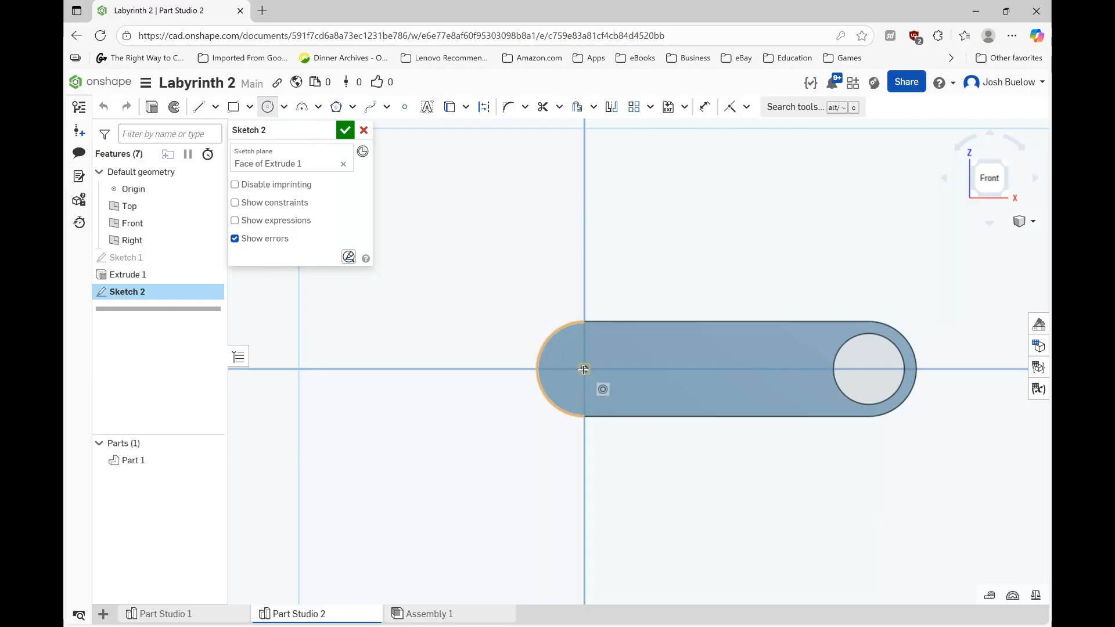
{"action": "left_click", "coordinate": [585, 369]}
{"action": "left_click", "coordinate": [611, 389]}
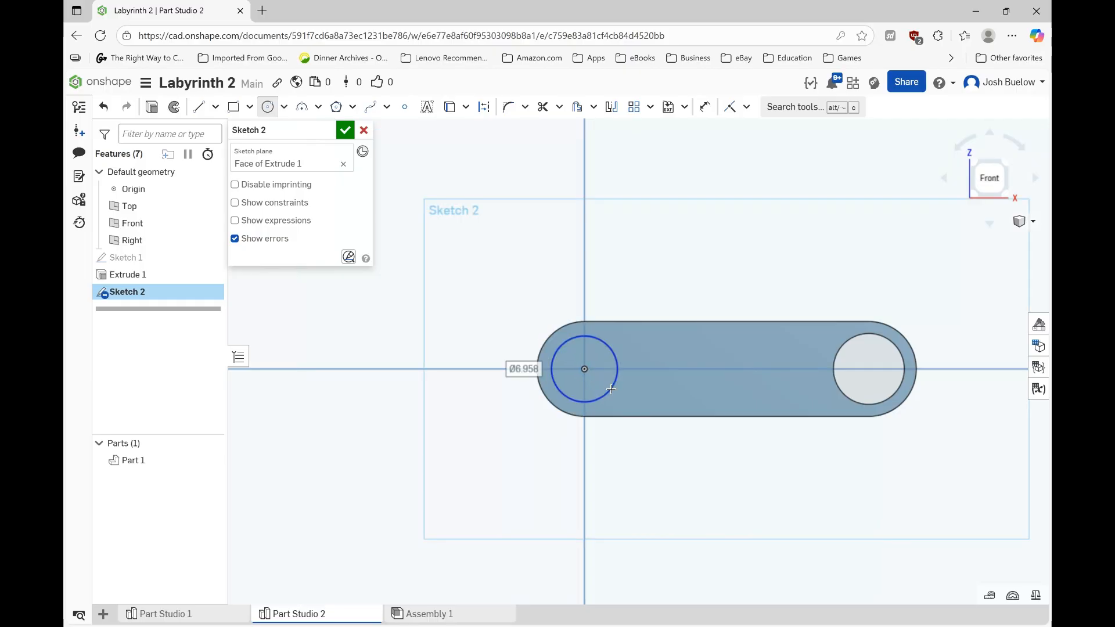
{"action": "type", "text": "7"}
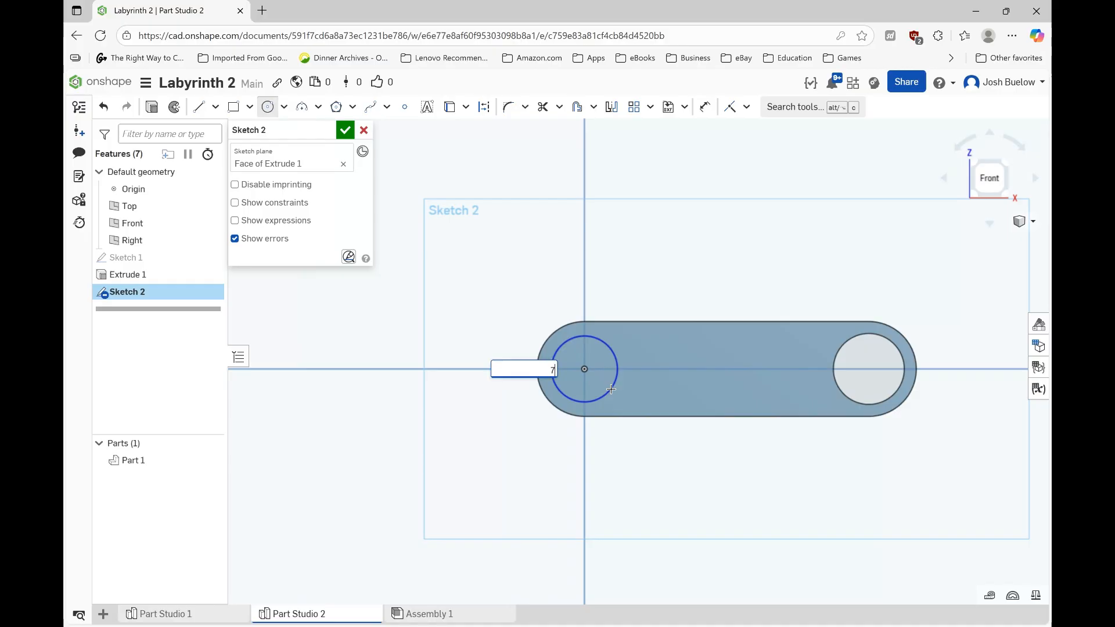
{"action": "type", "text": ".5"}
{"action": "key", "text": "Return"}
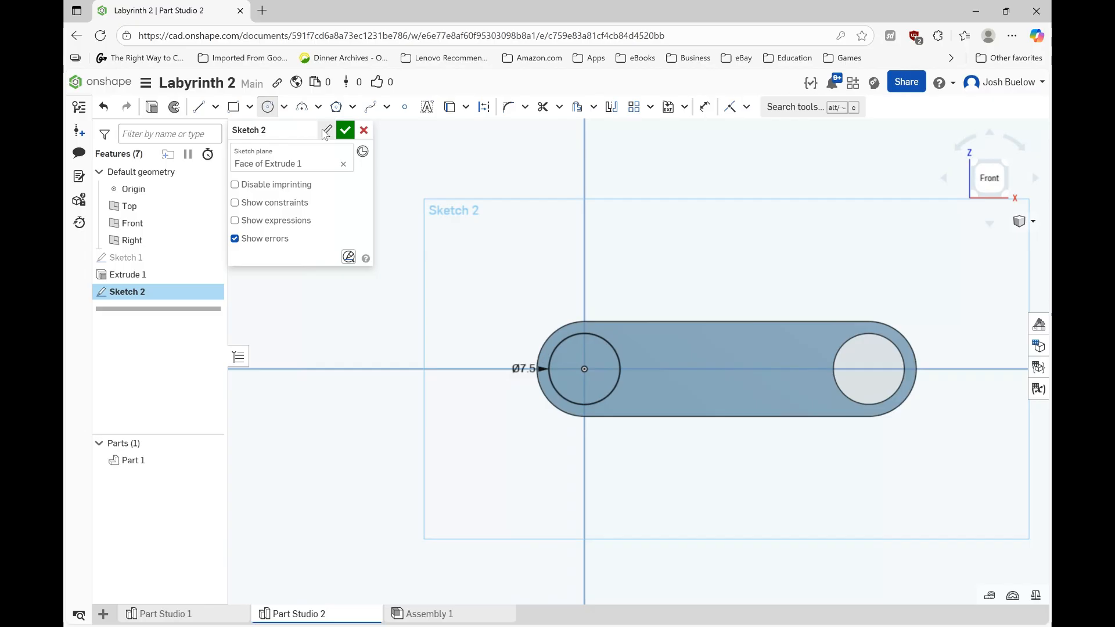
{"action": "left_click", "coordinate": [345, 130]}
Extrude the 7.5 mm circle 12 mm outward from the arm's front face, adding it to the part as a peg
{"action": "right_click_drag", "start_coordinate": [639, 264], "coordinate": [621, 307]}
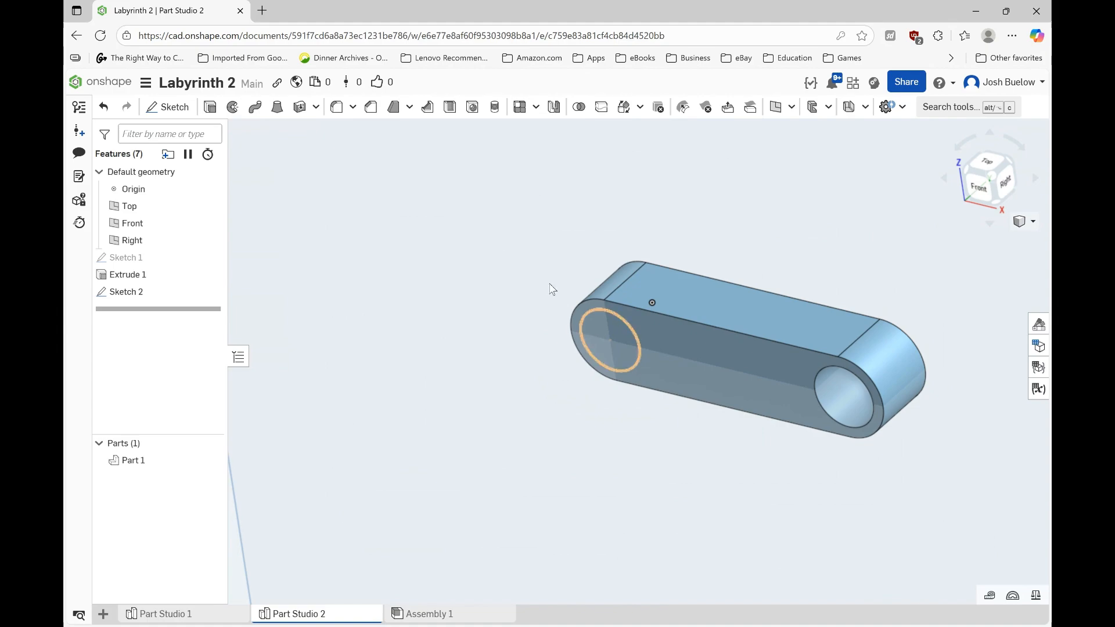
{"action": "left_click", "coordinate": [211, 113]}
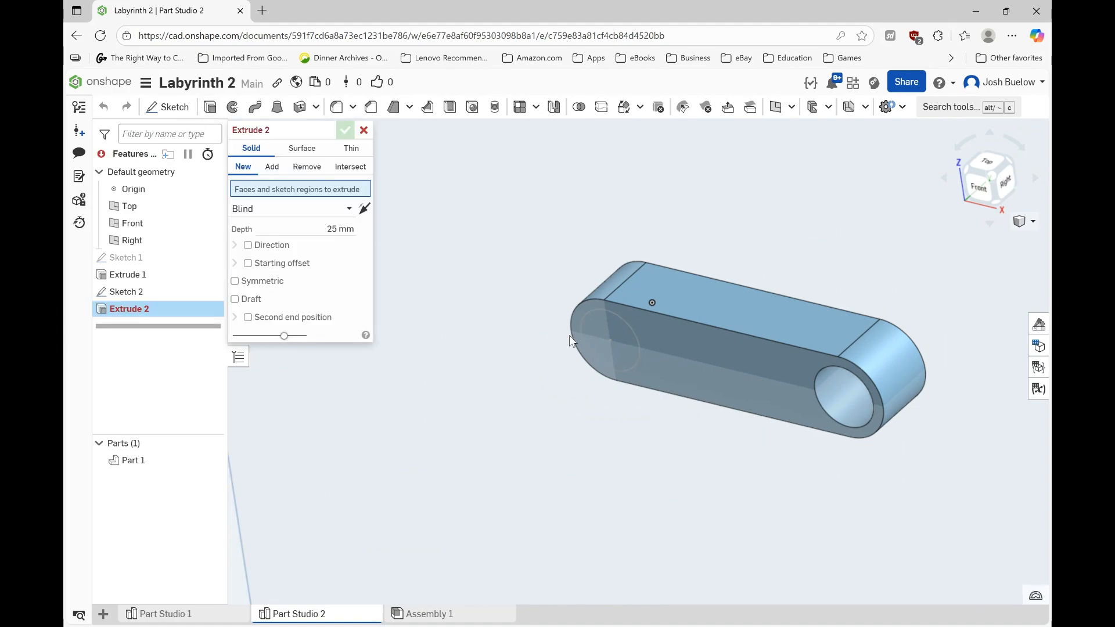
{"action": "left_click", "coordinate": [602, 346]}
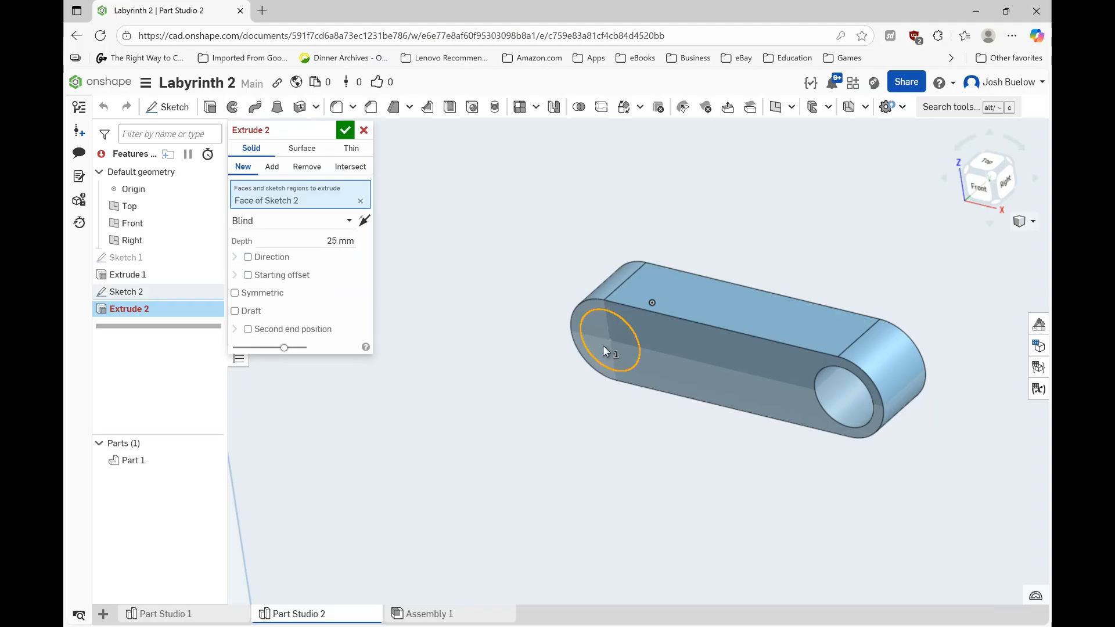
{"action": "left_click", "coordinate": [339, 241]}
{"action": "type", "text": "12"}
{"action": "key", "text": "Return"}
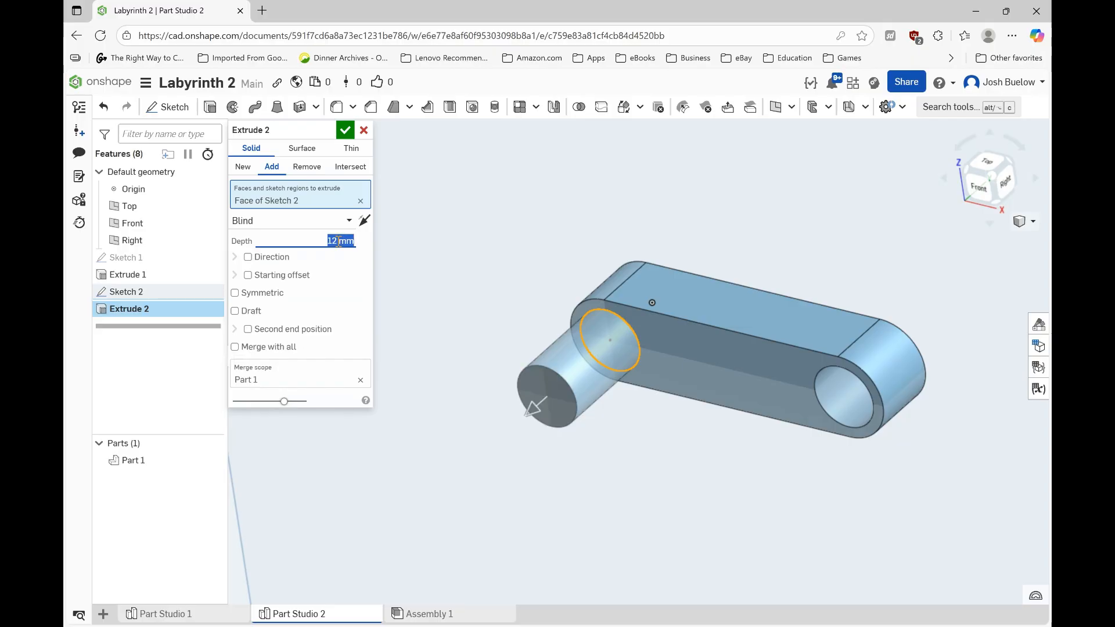
{"action": "left_click", "coordinate": [346, 132]}
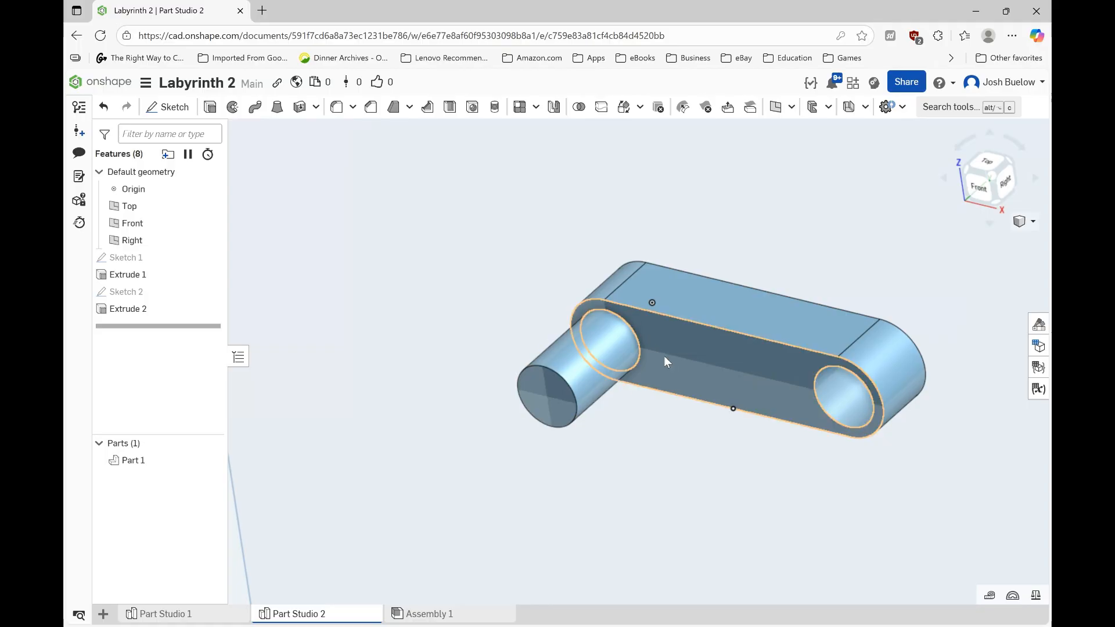
Start a sketch on the end face of the cylindrical peg and view it straight on
{"action": "scroll", "coordinate": [681, 338], "scroll_direction": "down", "scroll_amount": 2}
{"action": "scroll", "coordinate": [603, 373], "scroll_direction": "up", "scroll_amount": 2}
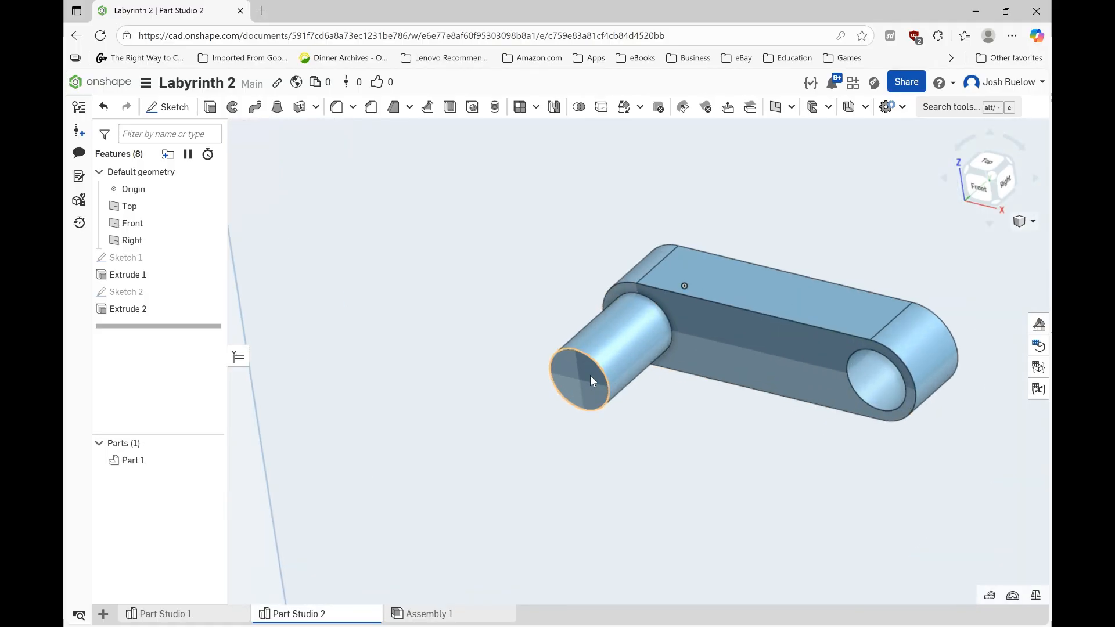
{"action": "left_click", "coordinate": [589, 373]}
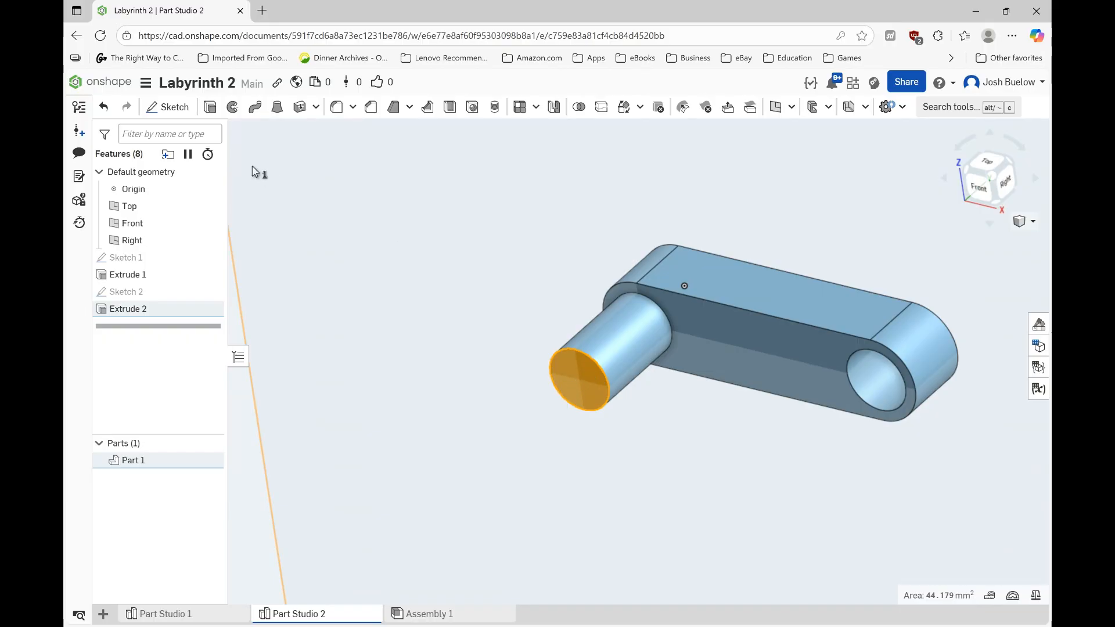
{"action": "left_click", "coordinate": [169, 108]}
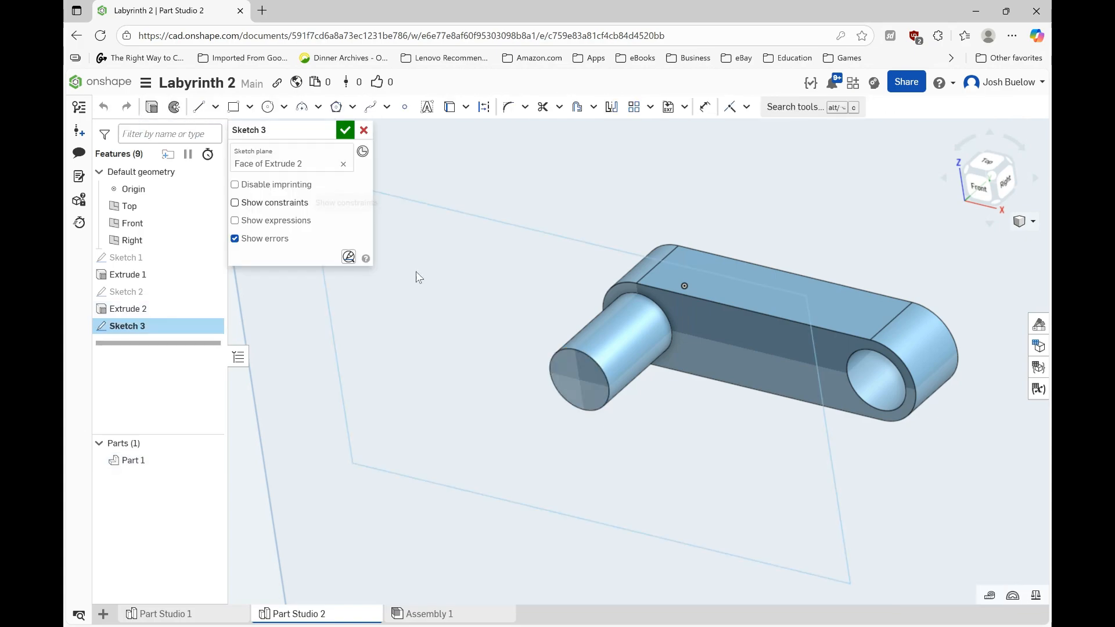
{"action": "key", "text": "n"}
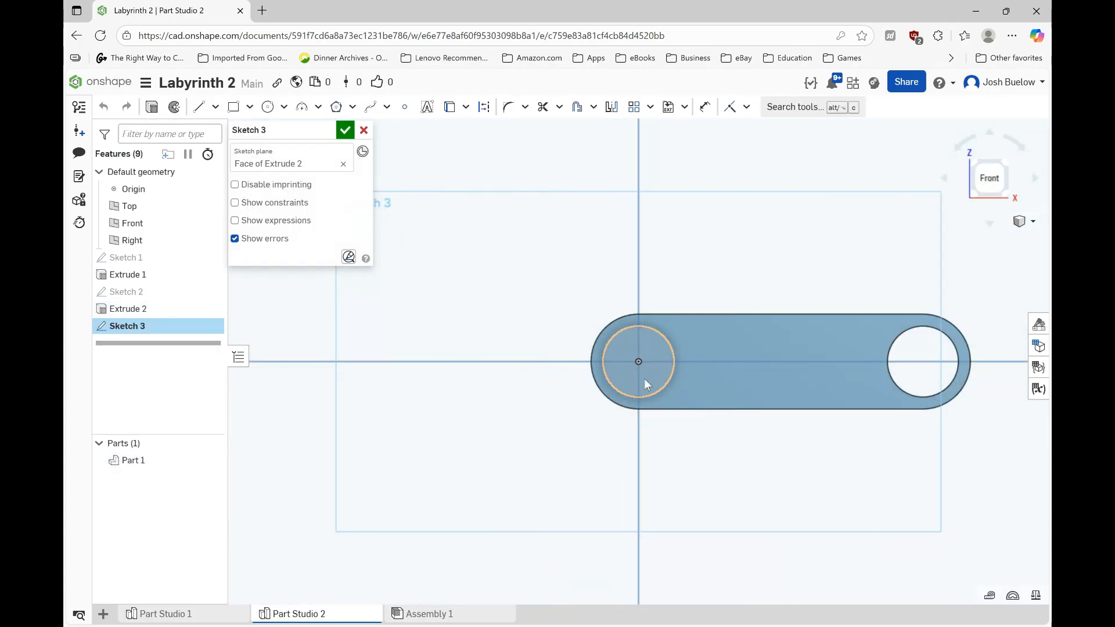
{"action": "scroll", "coordinate": [643, 361], "scroll_direction": "up", "scroll_amount": 2}
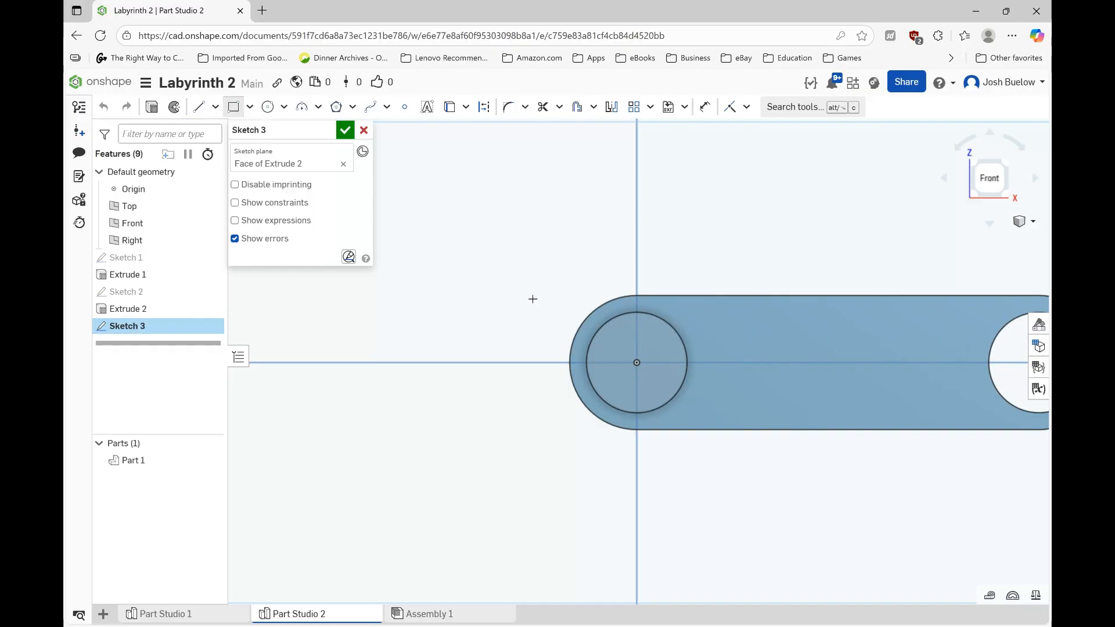
Draw a center point rectangle from the peg's centre, about 3 mm wide and 4.3 mm high
{"action": "left_click", "coordinate": [610, 342]}
{"action": "key", "text": "Escape"}
{"action": "left_click", "coordinate": [251, 108]}
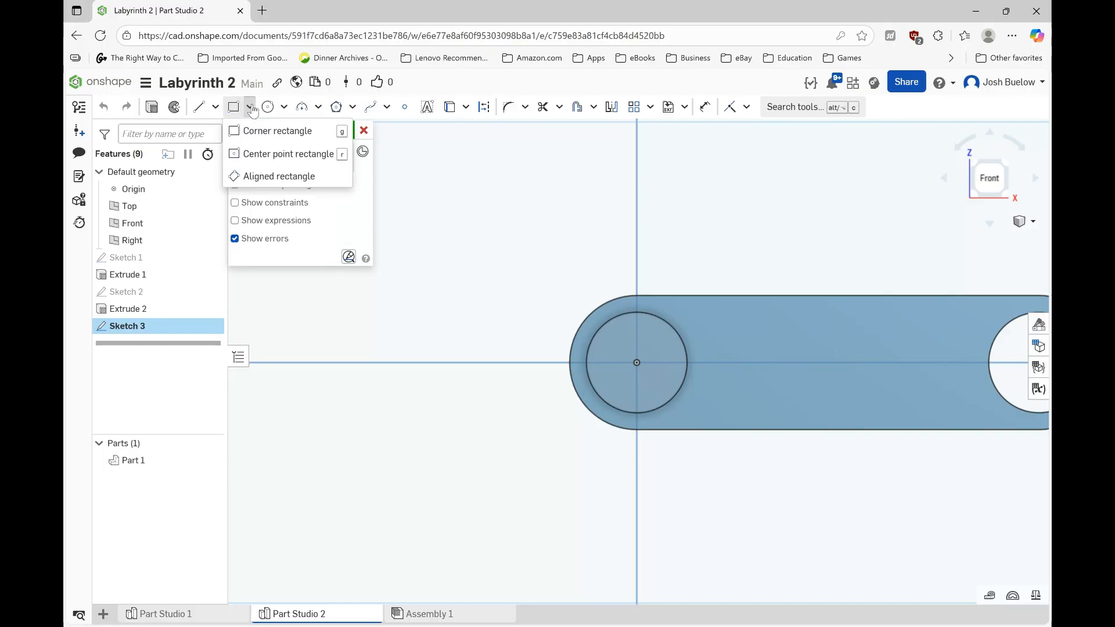
{"action": "left_click", "coordinate": [268, 156]}
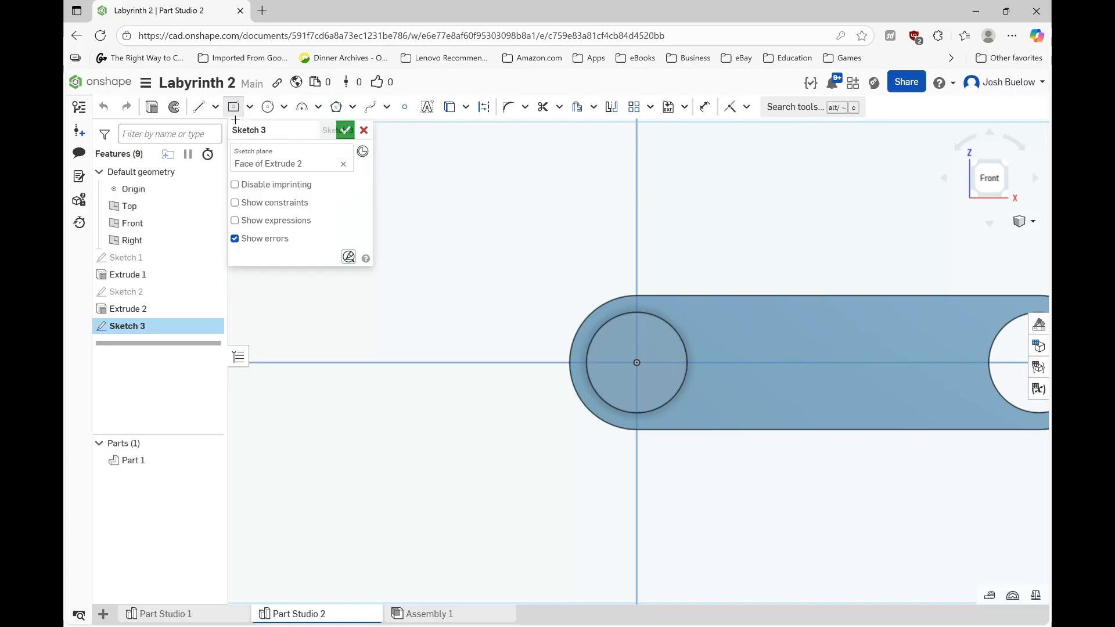
{"action": "left_click", "coordinate": [636, 363]}
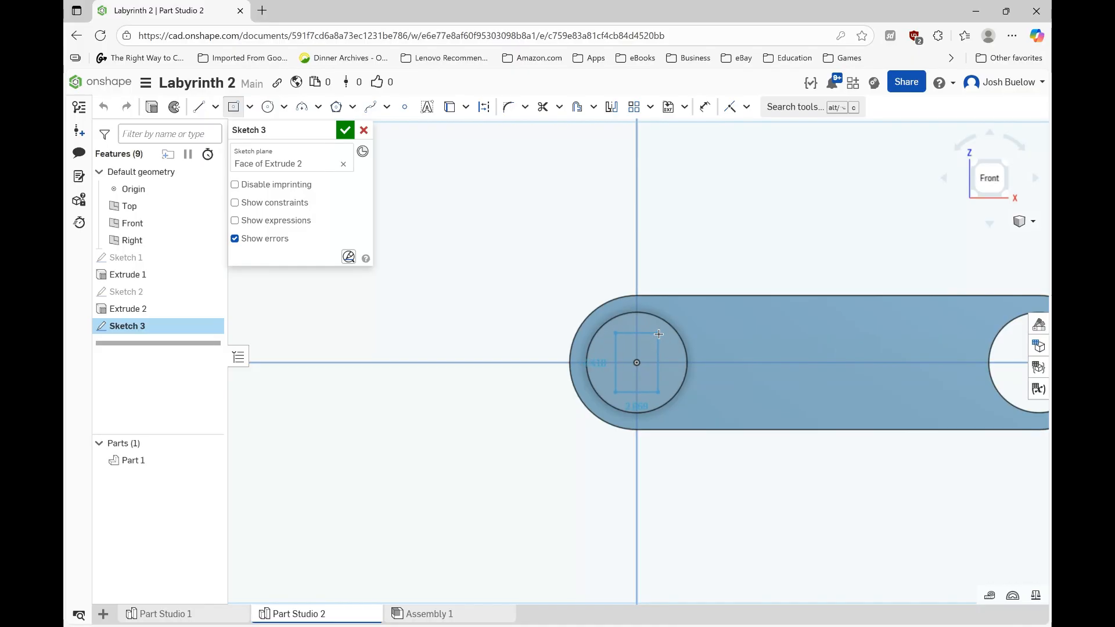
{"action": "left_click", "coordinate": [658, 334]}
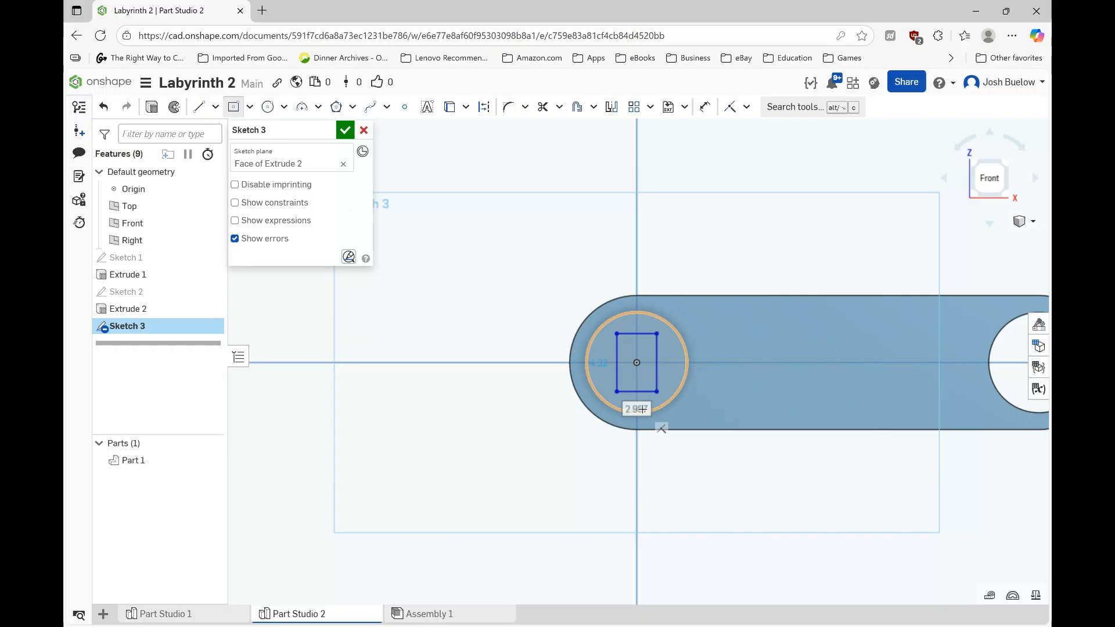
Set the rectangle's width to 4.7 mm and leave the rectangle tool
{"action": "double_click", "coordinate": [636, 409]}
{"action": "type", "text": "4"}
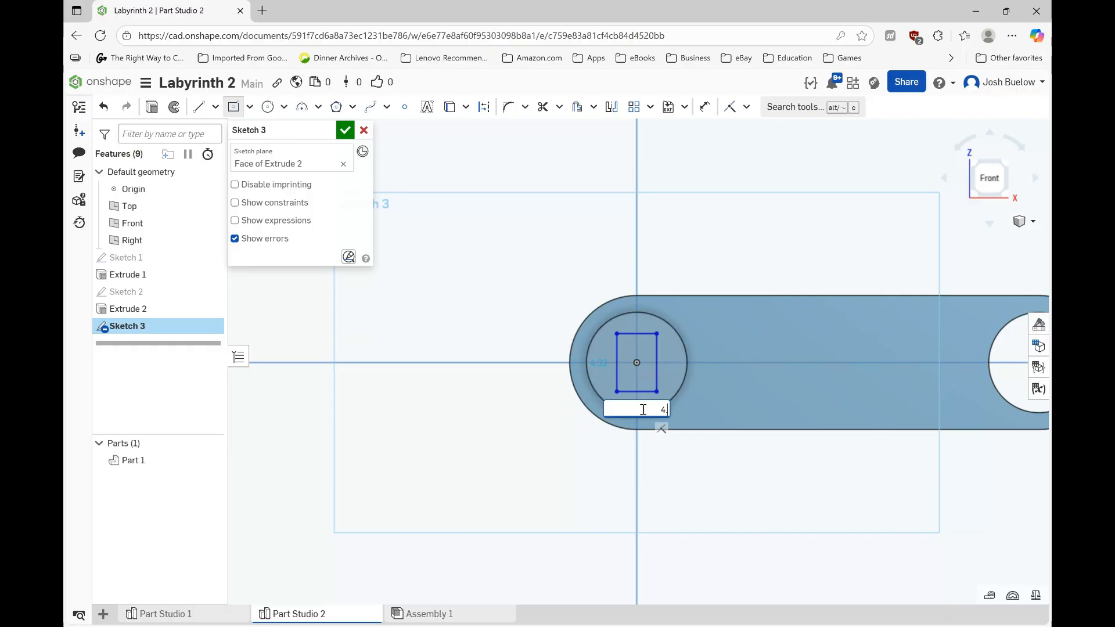
{"action": "type", "text": ".7"}
{"action": "key", "text": "Return"}
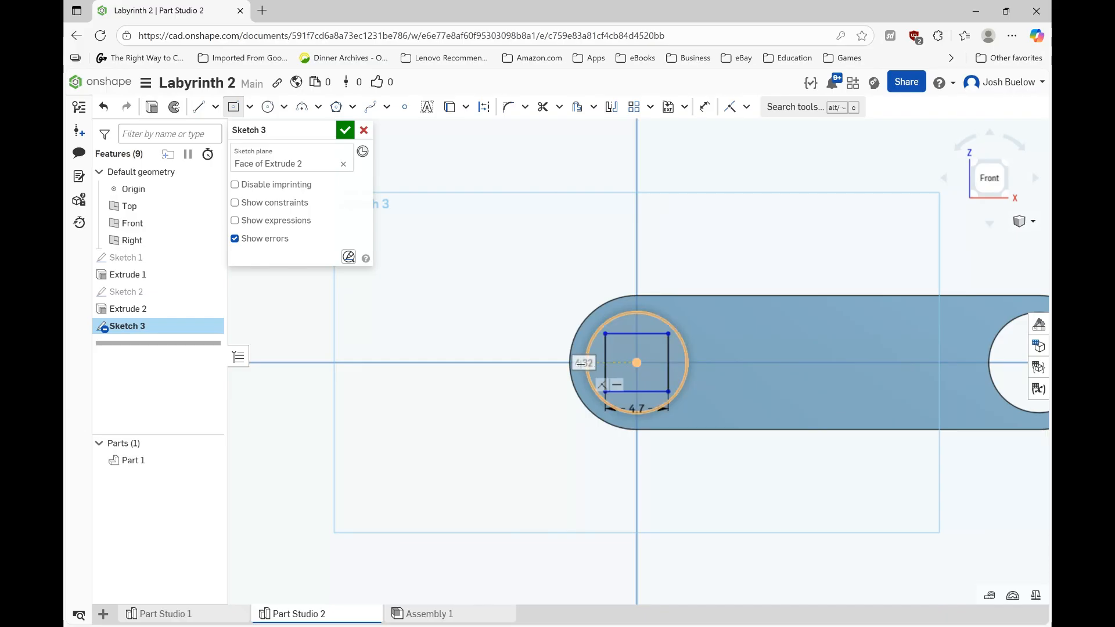
{"action": "key", "text": "Escape"}
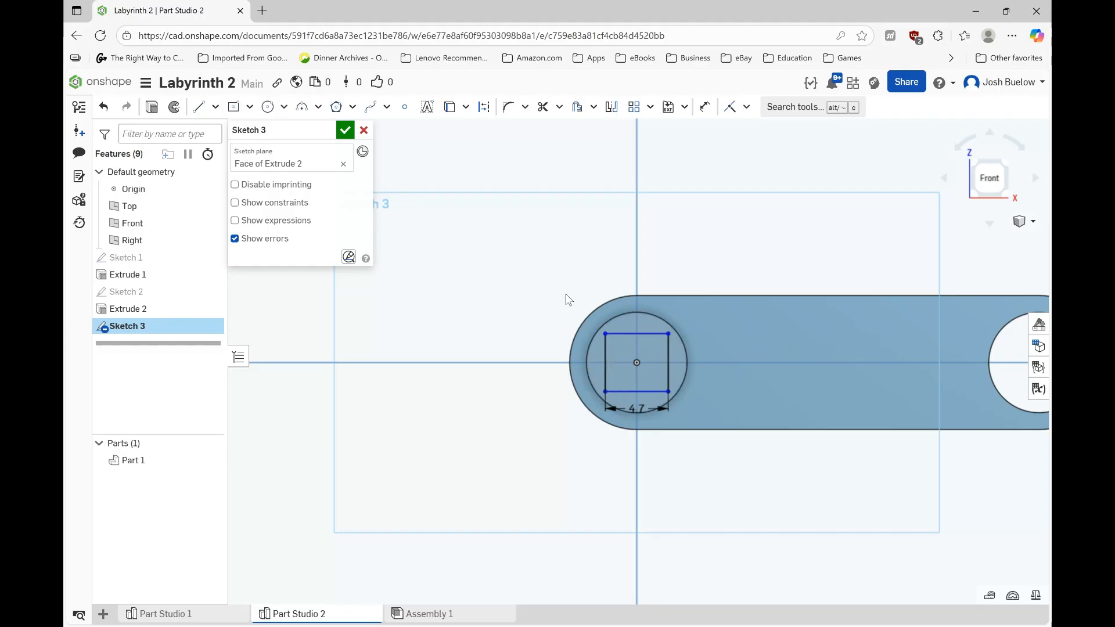
Dimension the rectangle's vertical side to 4.7 mm
{"action": "left_click", "coordinate": [705, 109]}
{"action": "left_click", "coordinate": [604, 371]}
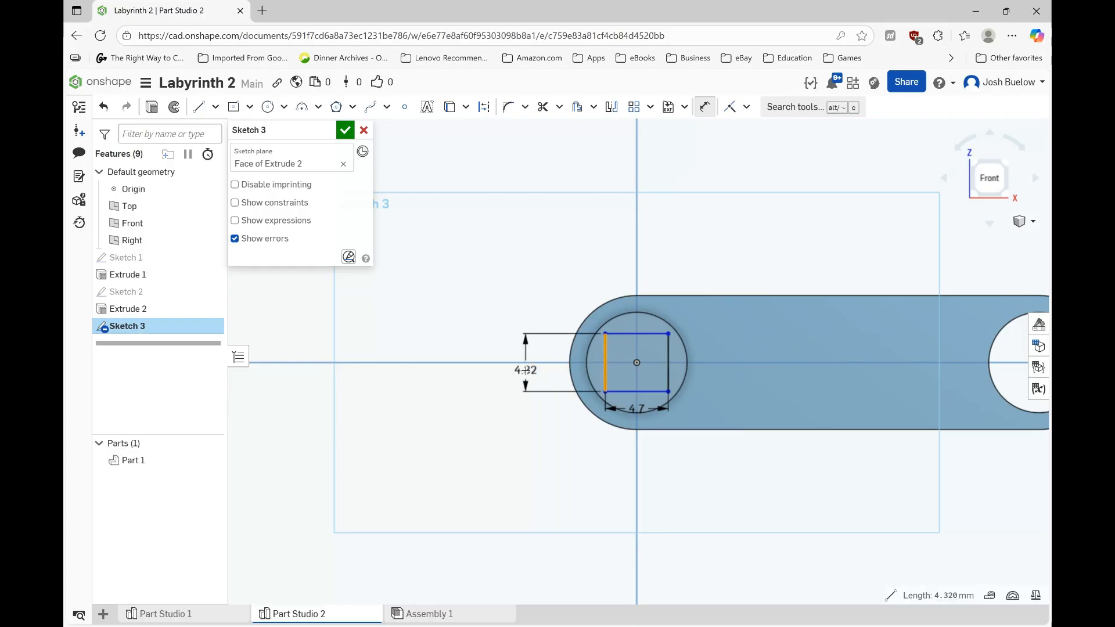
{"action": "left_click", "coordinate": [526, 370]}
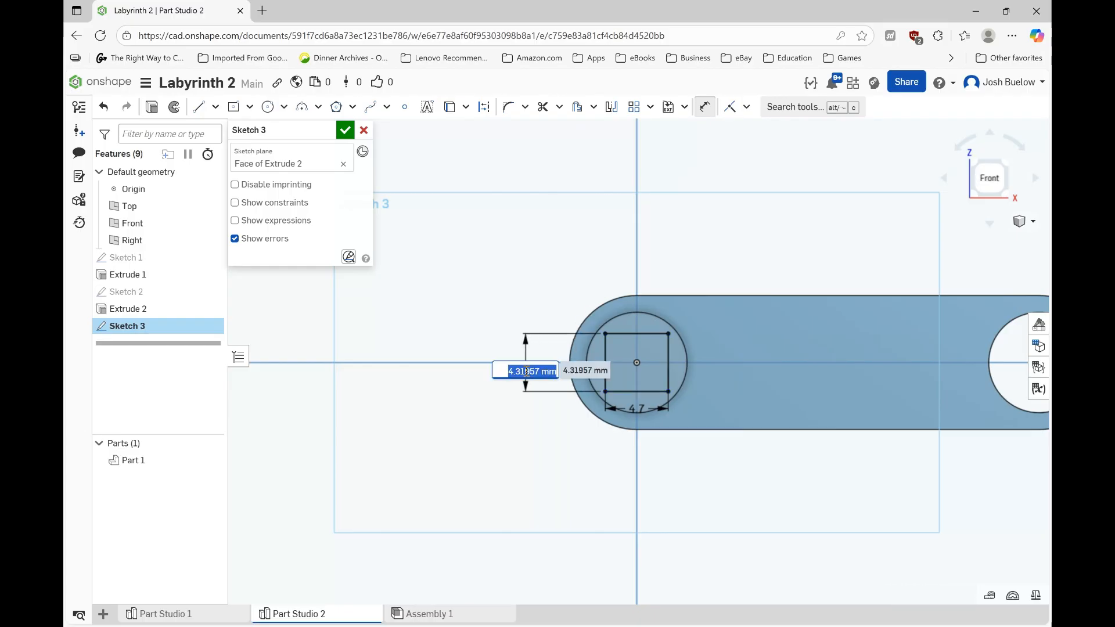
{"action": "type", "text": "4.7"}
{"action": "key", "text": "Return"}
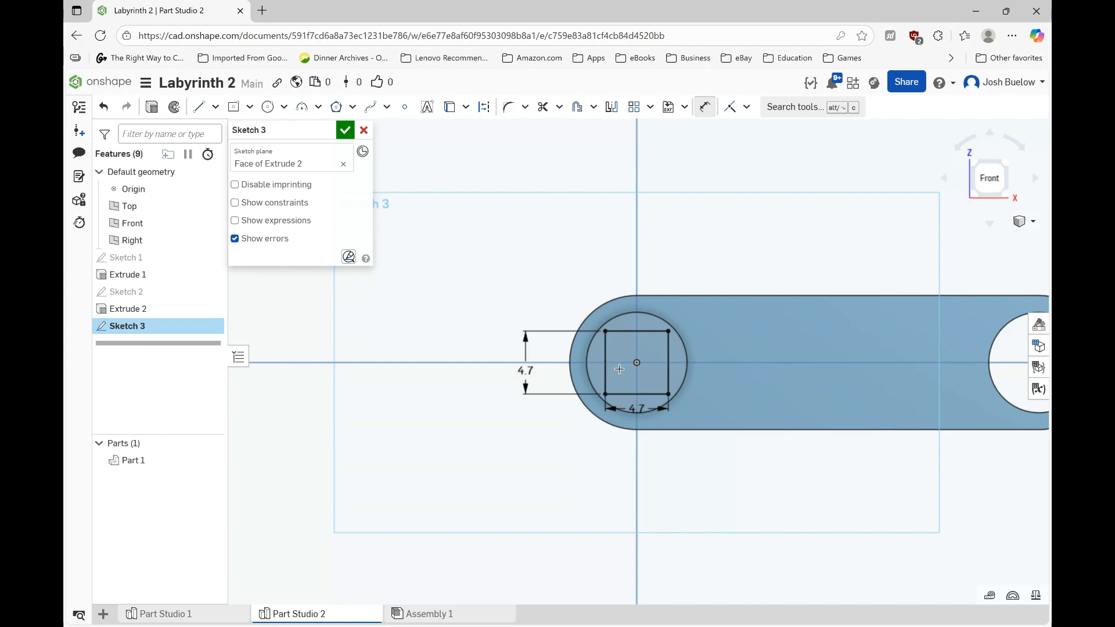
{"action": "scroll", "coordinate": [621, 364], "scroll_direction": "up", "scroll_amount": 5}
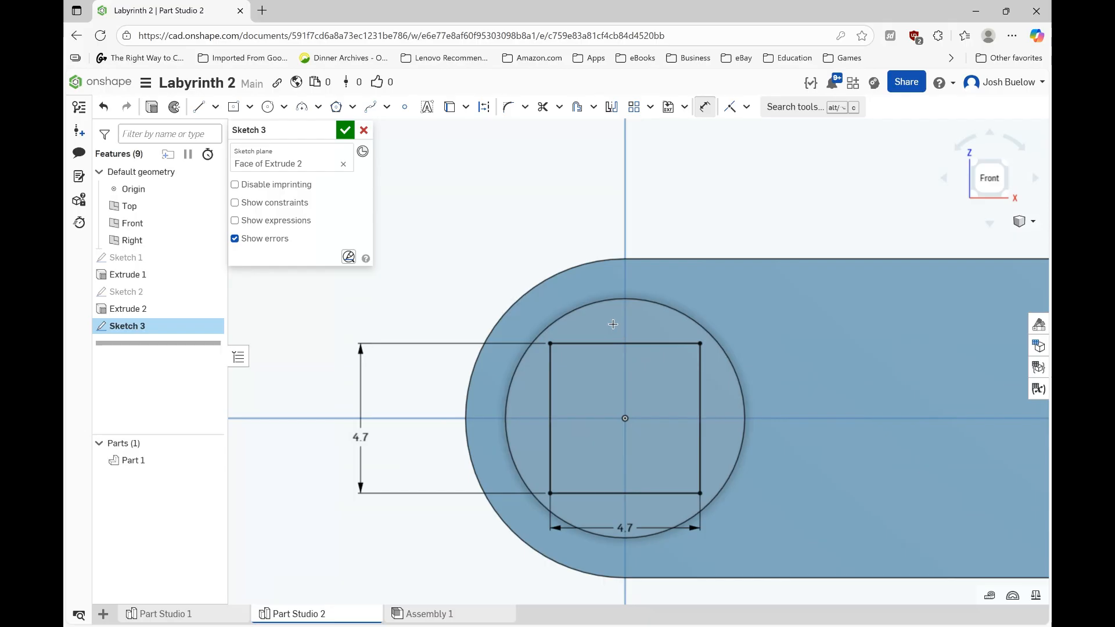
{"action": "scroll", "coordinate": [615, 325], "scroll_direction": "up", "scroll_amount": 2}
{"action": "scroll", "coordinate": [625, 322], "scroll_direction": "up", "scroll_amount": 3}
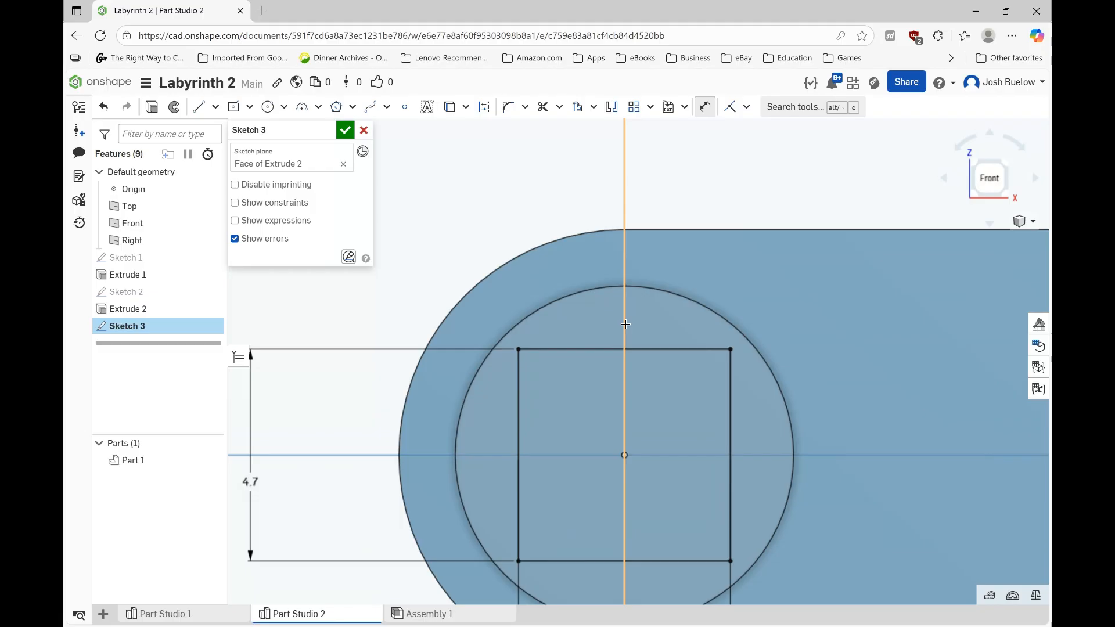
{"action": "scroll", "coordinate": [625, 323], "scroll_direction": "up", "scroll_amount": 3}
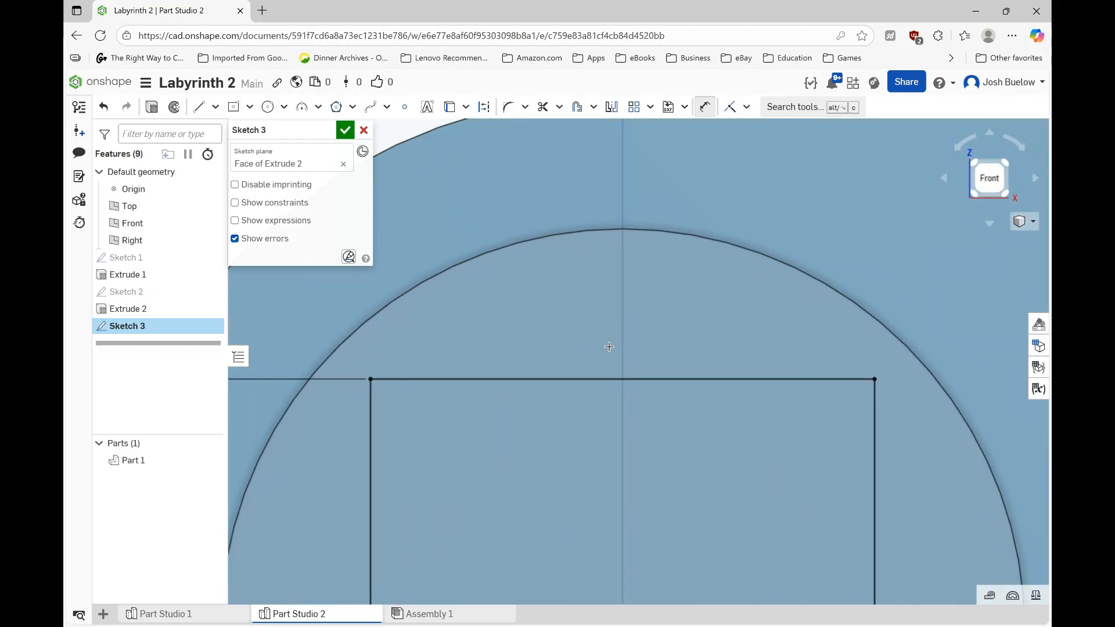
{"action": "scroll", "coordinate": [640, 335], "scroll_direction": "down", "scroll_amount": 1}
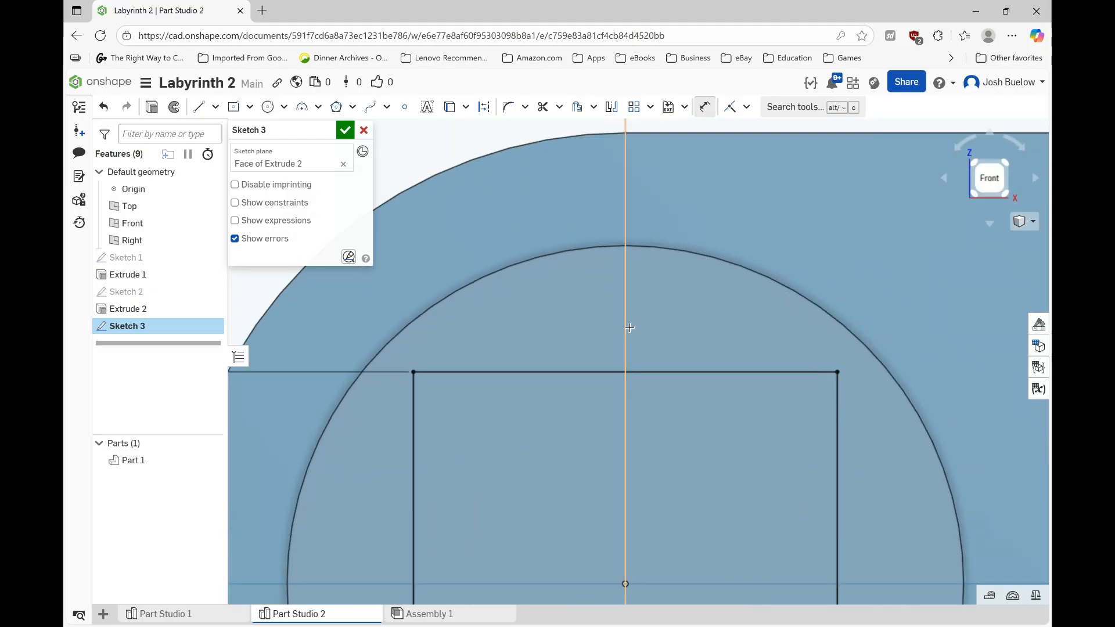
{"action": "scroll", "coordinate": [627, 328], "scroll_direction": "down", "scroll_amount": 5}
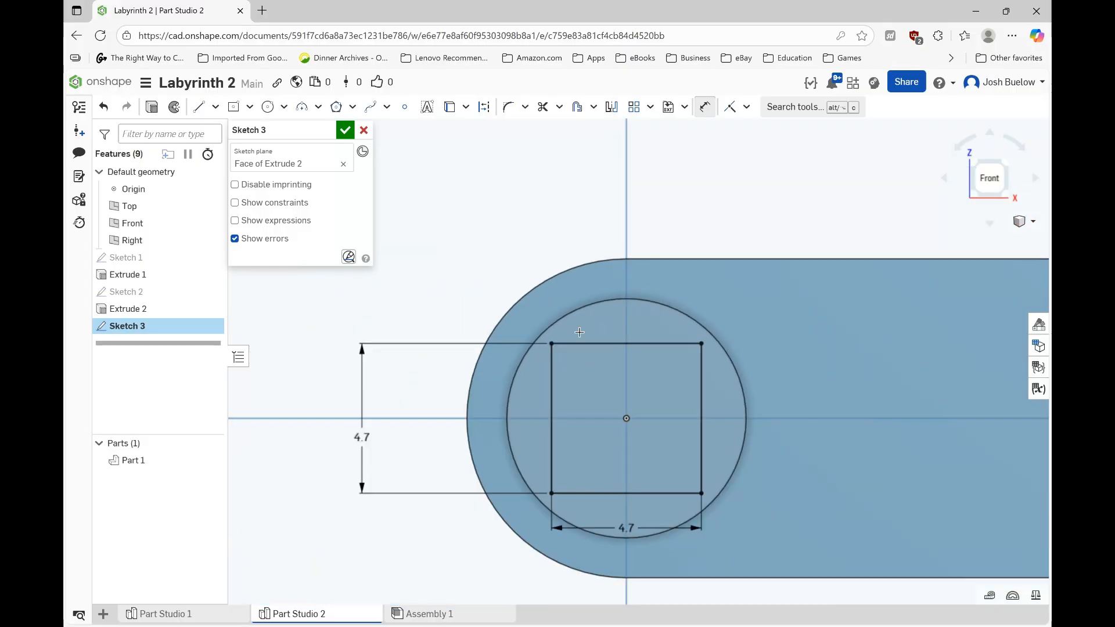
Draw a sloped line about 0.5 mm long from the square's upper edge, left of centre, up to a point directly above the peg's centre
{"action": "scroll", "coordinate": [605, 343], "scroll_direction": "up", "scroll_amount": 4}
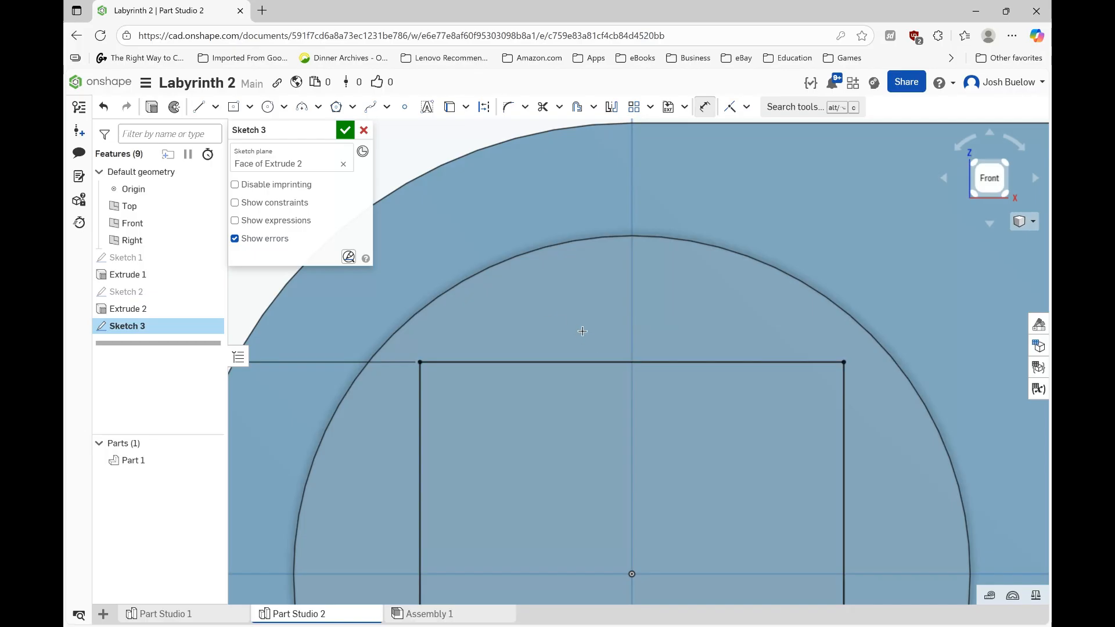
{"action": "left_click", "coordinate": [198, 108]}
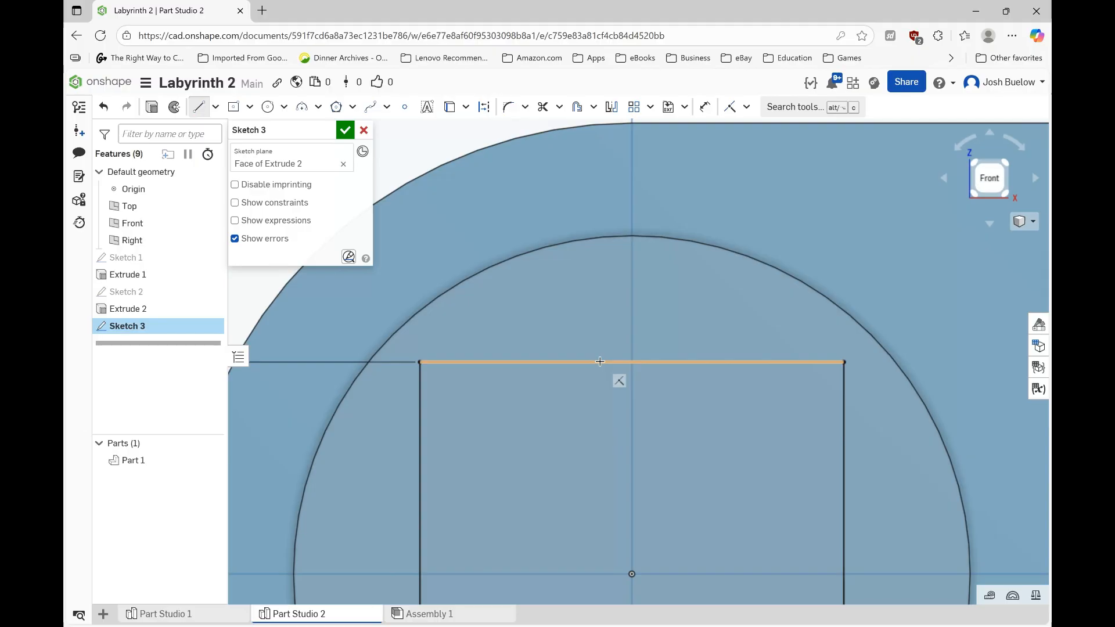
{"action": "left_click", "coordinate": [600, 362]}
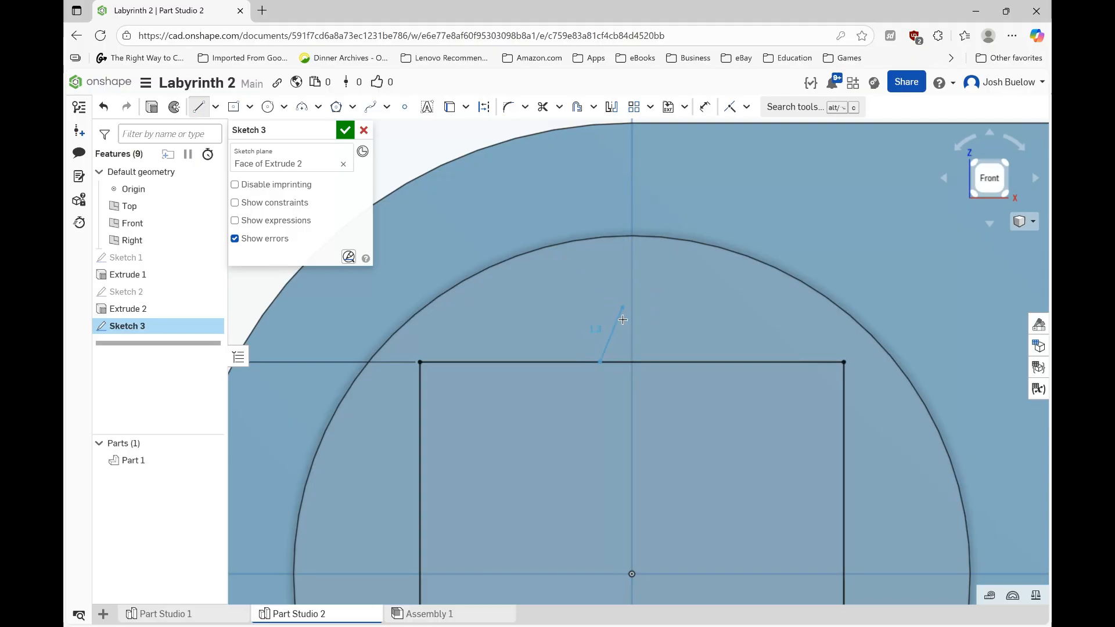
{"action": "scroll", "coordinate": [623, 319], "scroll_direction": "down", "scroll_amount": 5}
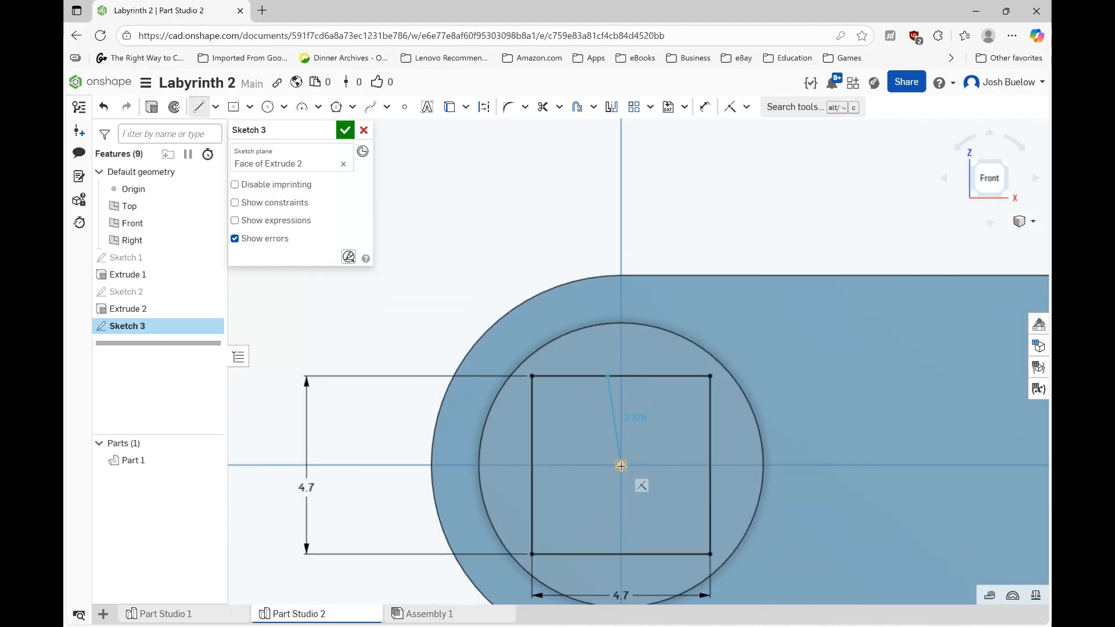
{"action": "scroll", "coordinate": [620, 365], "scroll_direction": "up", "scroll_amount": 5}
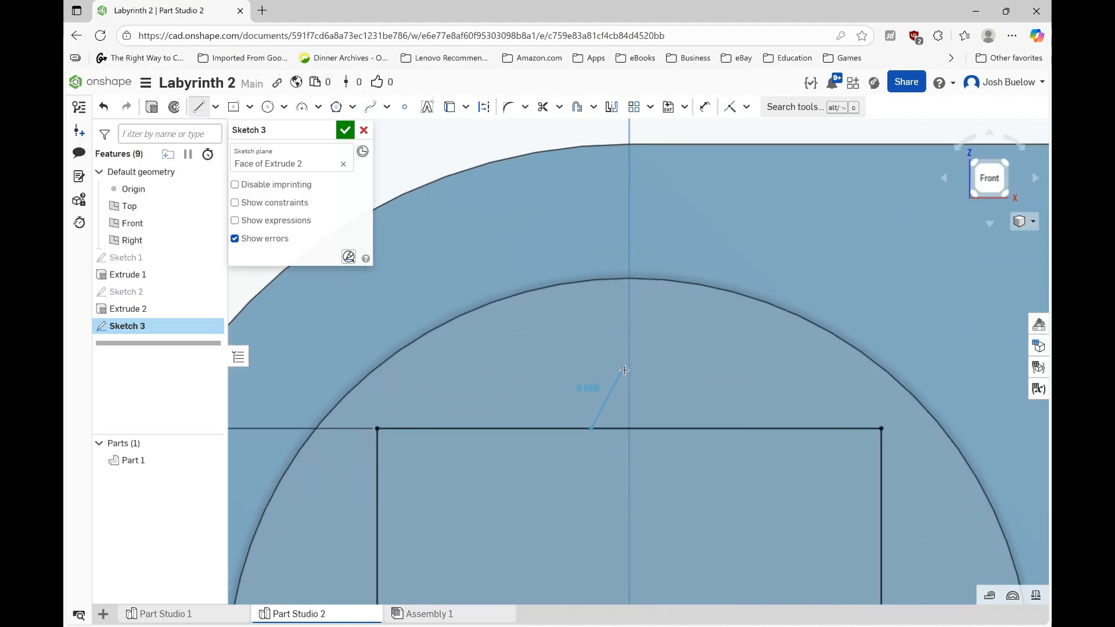
{"action": "scroll", "coordinate": [627, 383], "scroll_direction": "up", "scroll_amount": 2}
{"action": "scroll", "coordinate": [615, 314], "scroll_direction": "down", "scroll_amount": 3}
{"action": "scroll", "coordinate": [622, 363], "scroll_direction": "up", "scroll_amount": 1}
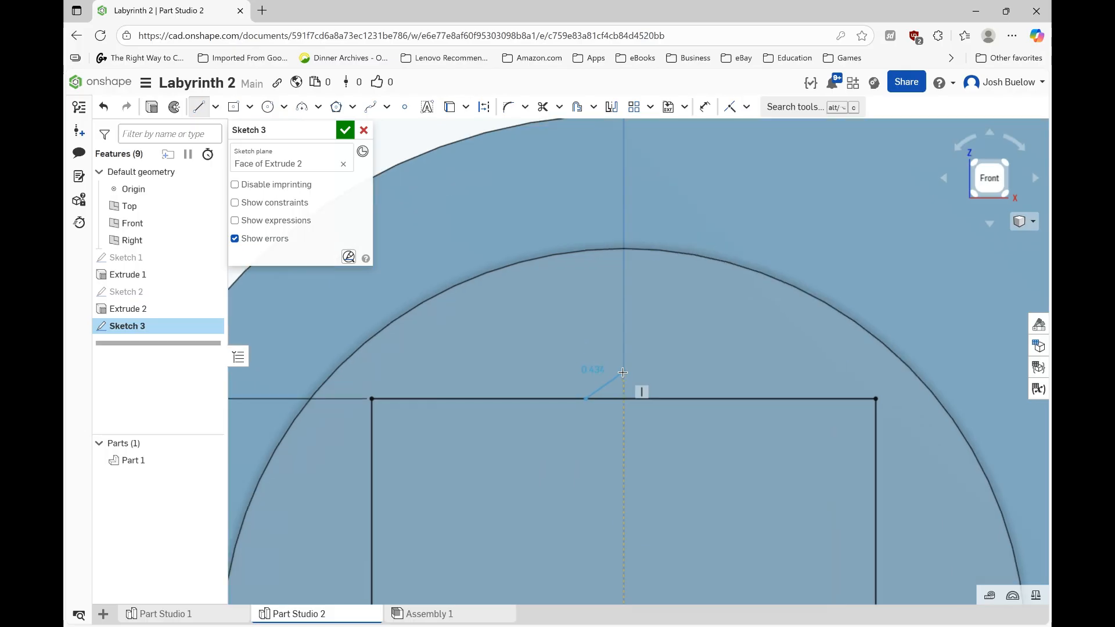
{"action": "scroll", "coordinate": [622, 372], "scroll_direction": "up", "scroll_amount": 1}
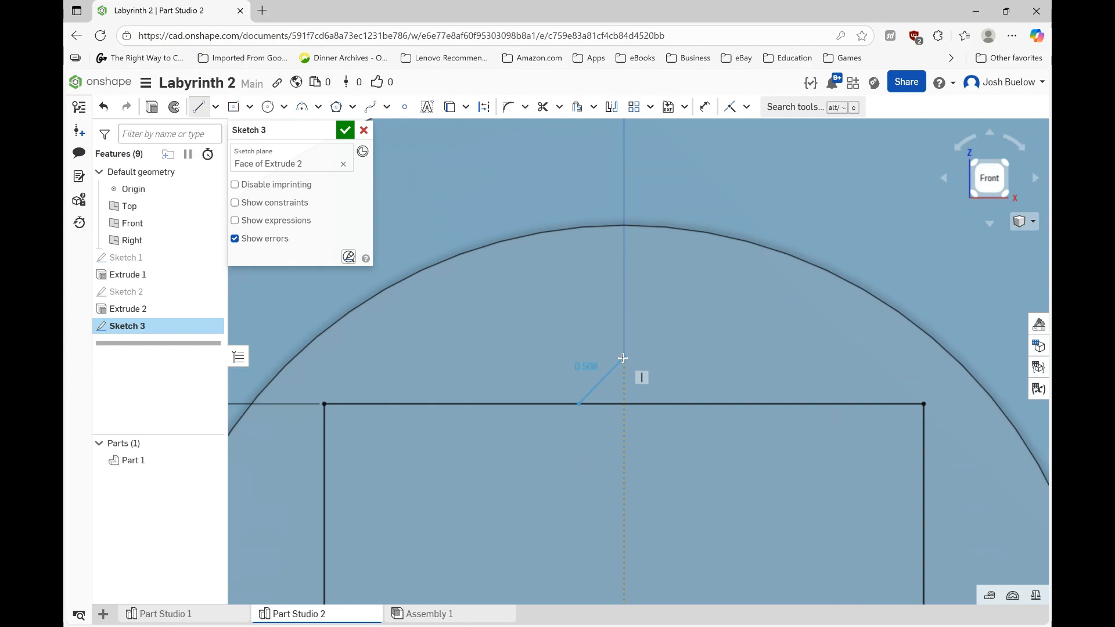
{"action": "left_click", "coordinate": [623, 358]}
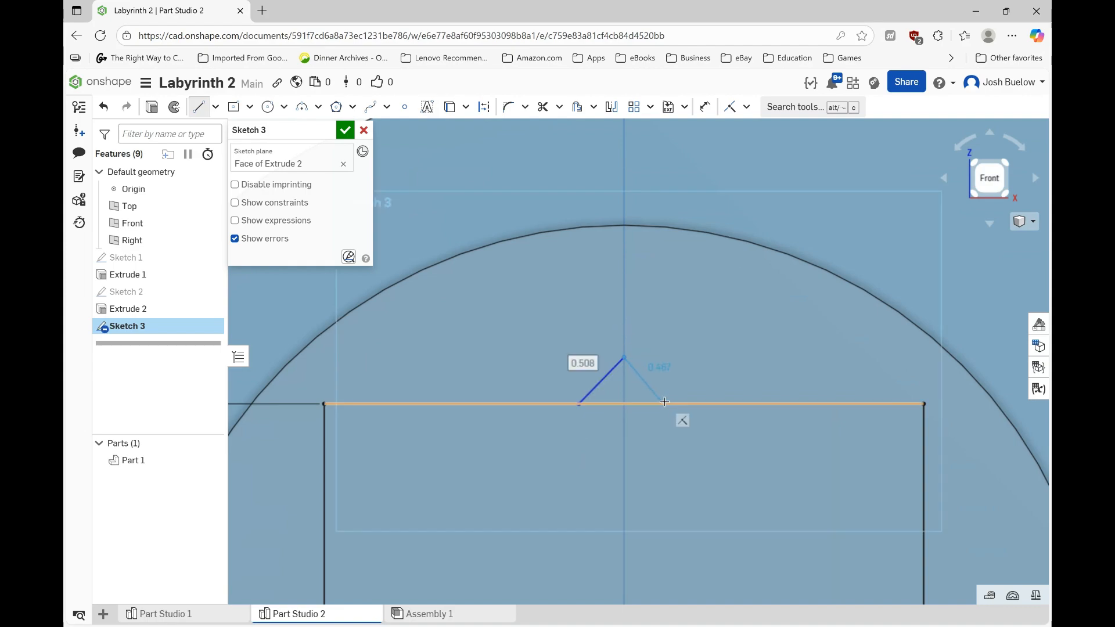
Draw a second line about 1.05 mm long from the apex down to the square's upper edge, right of centre, and leave the Line tool
{"action": "left_click", "coordinate": [664, 403]}
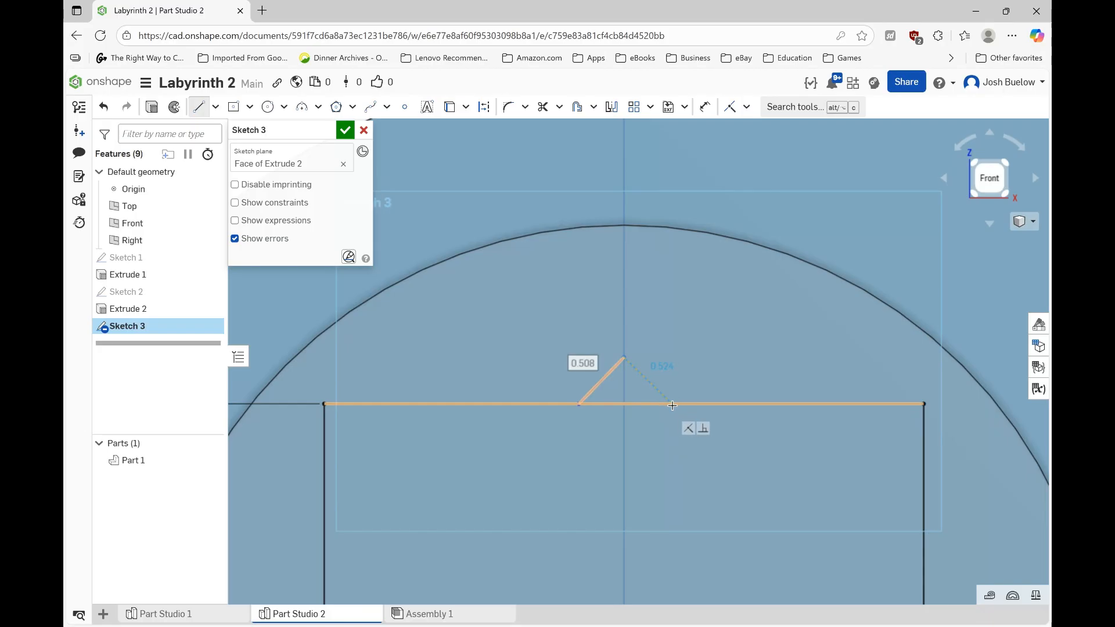
{"action": "key", "text": "t"}
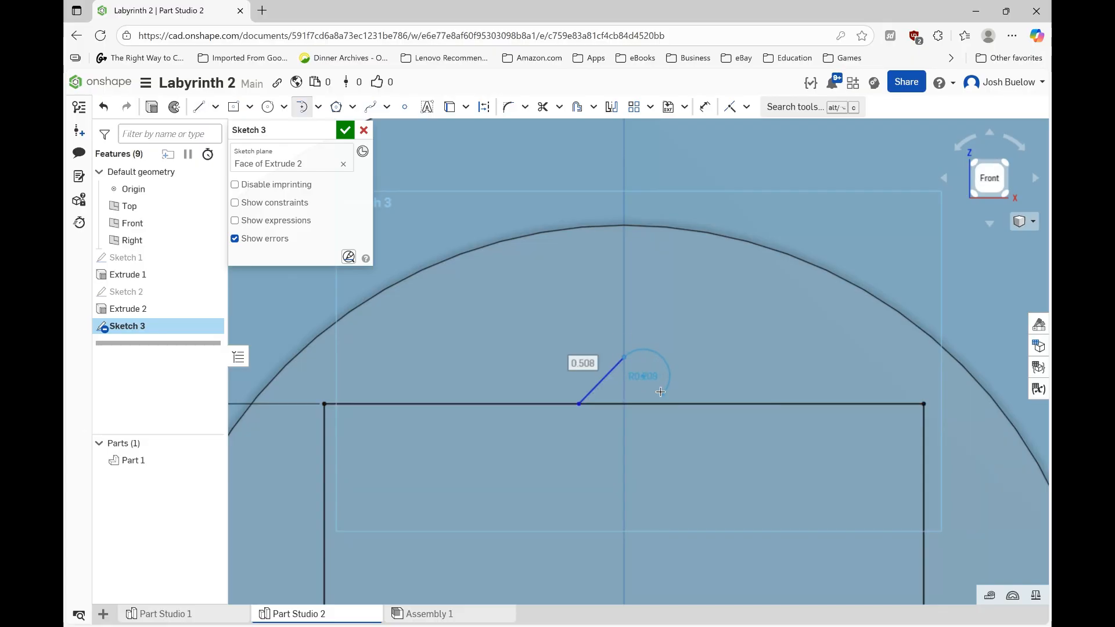
{"action": "key", "text": "l"}
{"action": "left_click", "coordinate": [625, 360]}
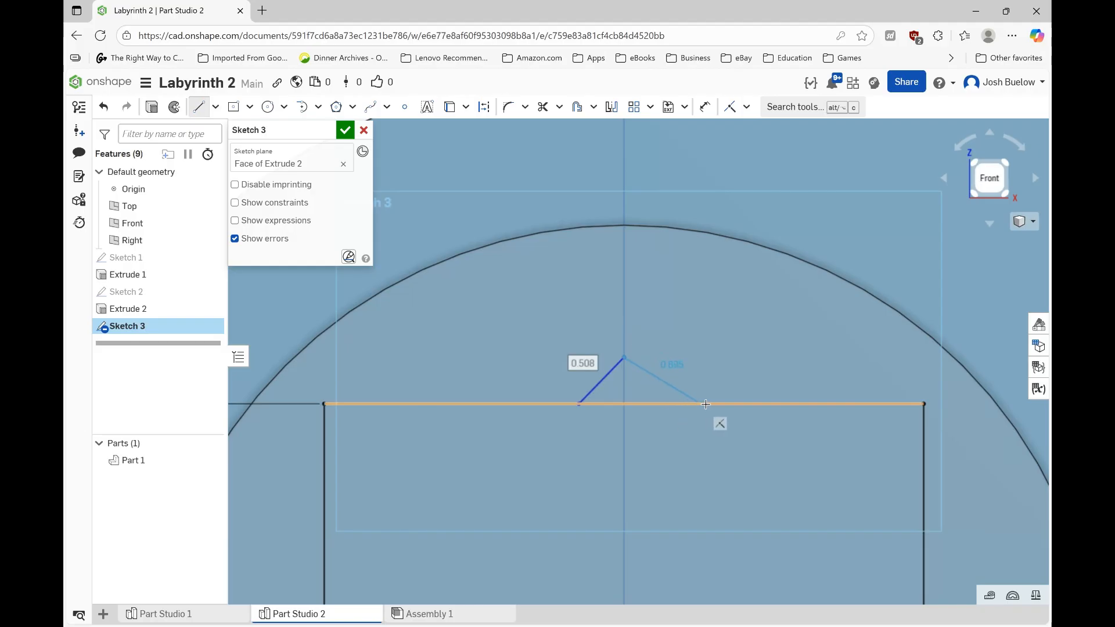
{"action": "left_click", "coordinate": [750, 403]}
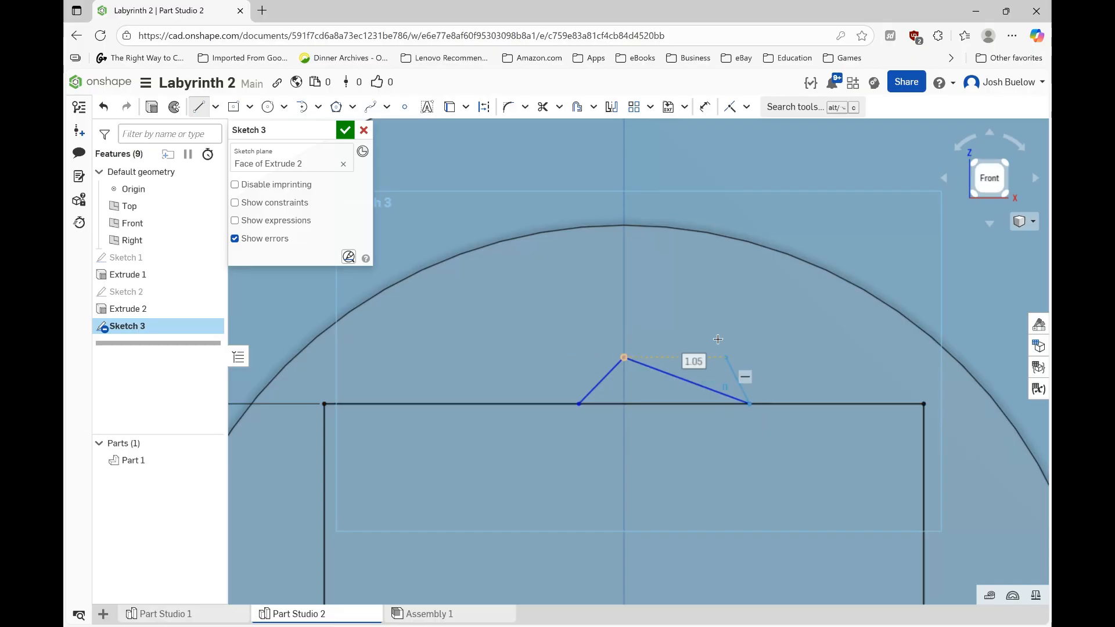
{"action": "key", "text": "Escape"}
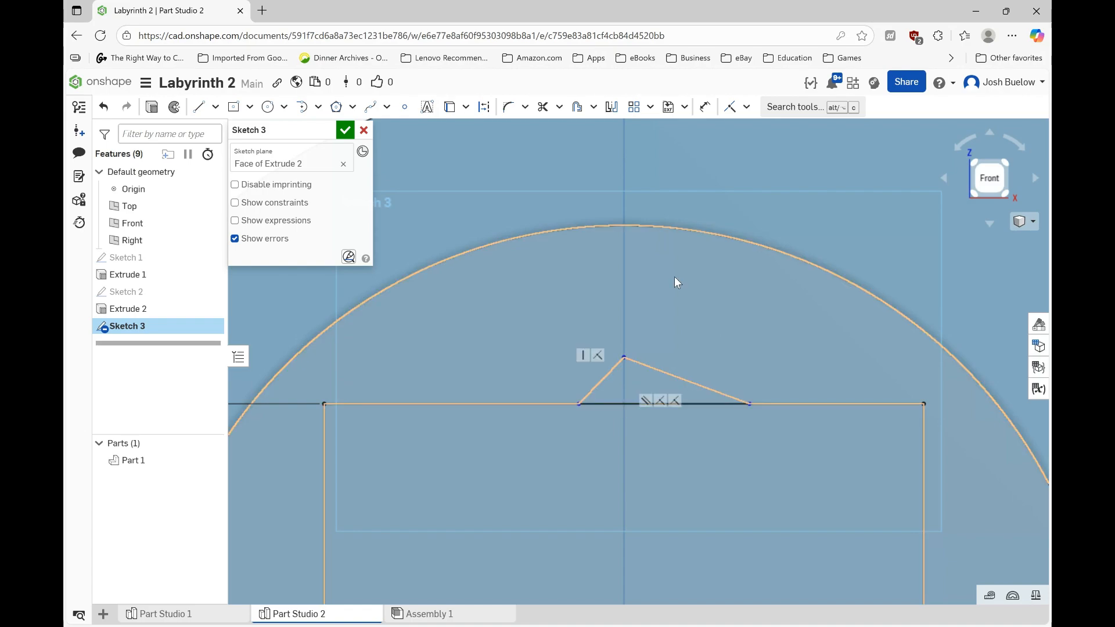
Dimension the angle between the left sloped line and the square's upper edge to 33 degrees
{"action": "left_click", "coordinate": [702, 112]}
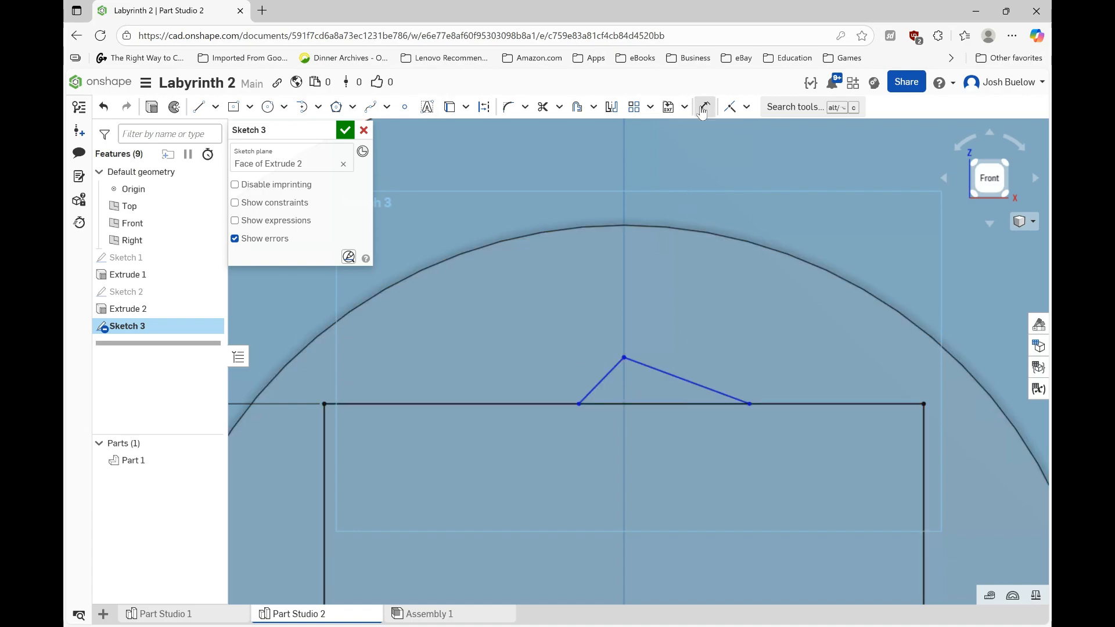
{"action": "left_click", "coordinate": [601, 380]}
{"action": "left_click", "coordinate": [598, 402]}
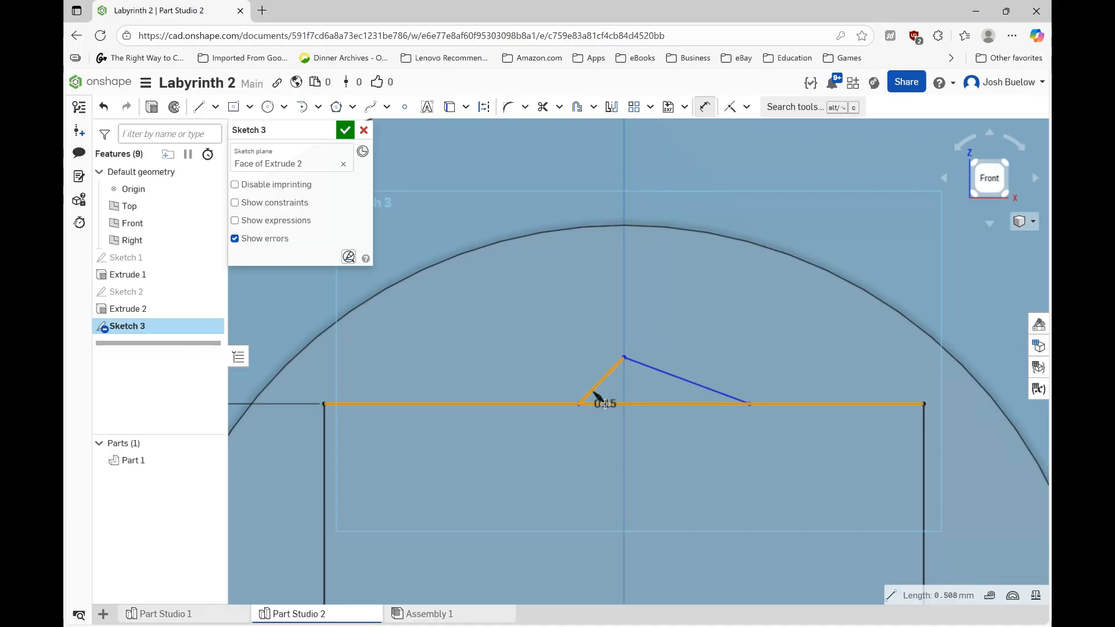
{"action": "left_click", "coordinate": [631, 388]}
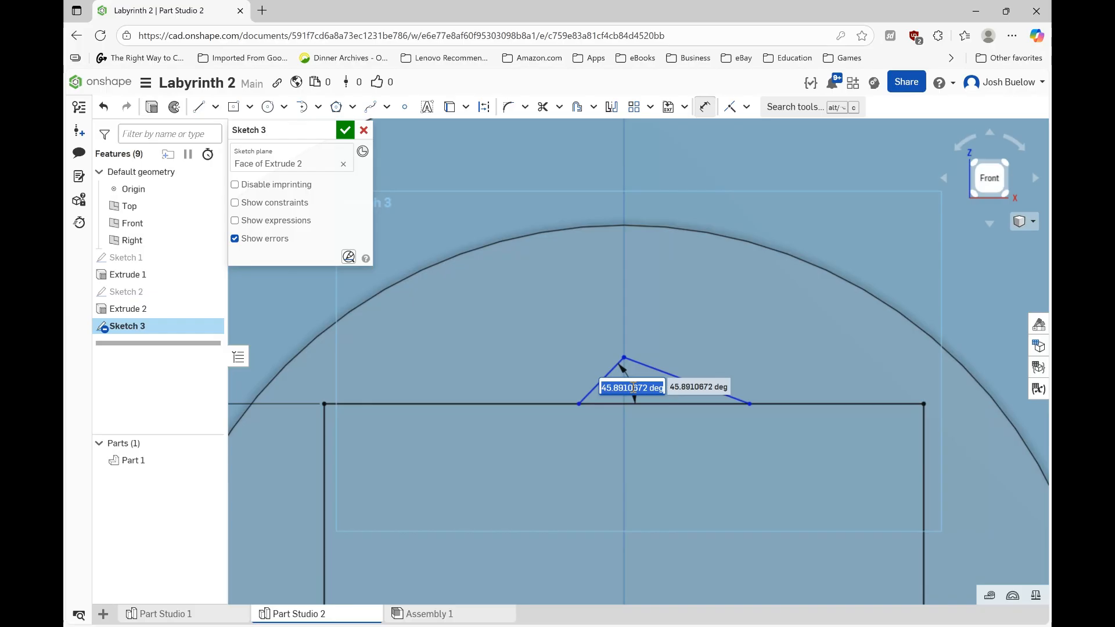
{"action": "type", "text": "33"}
{"action": "key", "text": "Return"}
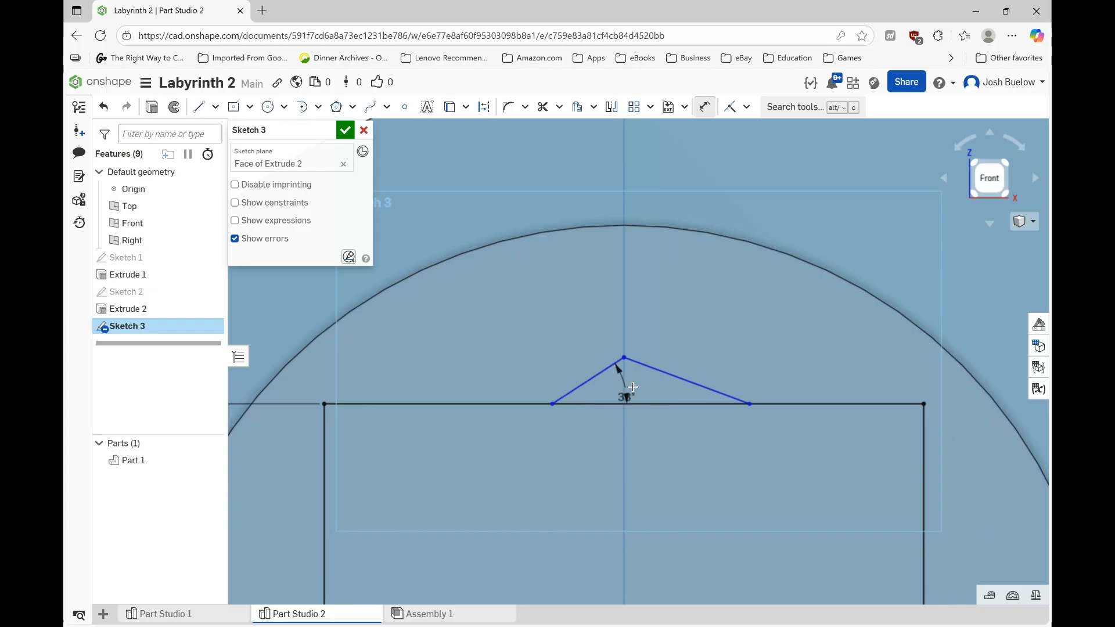
Dimension the angle between the right sloped line and the square's upper edge to 33 degrees
{"action": "left_click", "coordinate": [689, 383]}
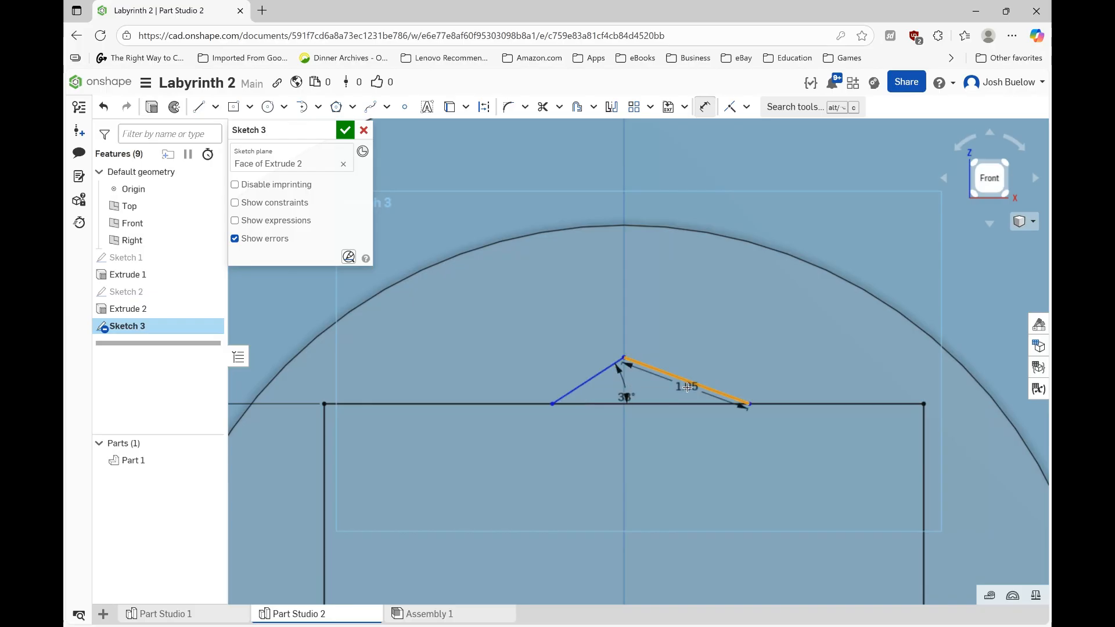
{"action": "left_click", "coordinate": [683, 403]}
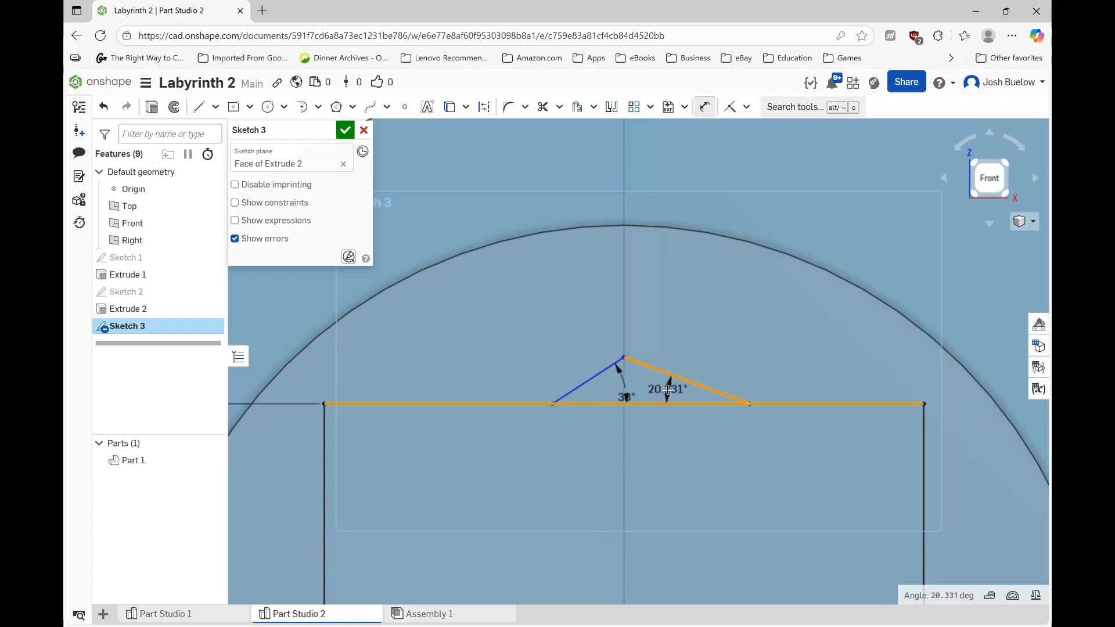
{"action": "left_click", "coordinate": [668, 391]}
{"action": "type", "text": "33"}
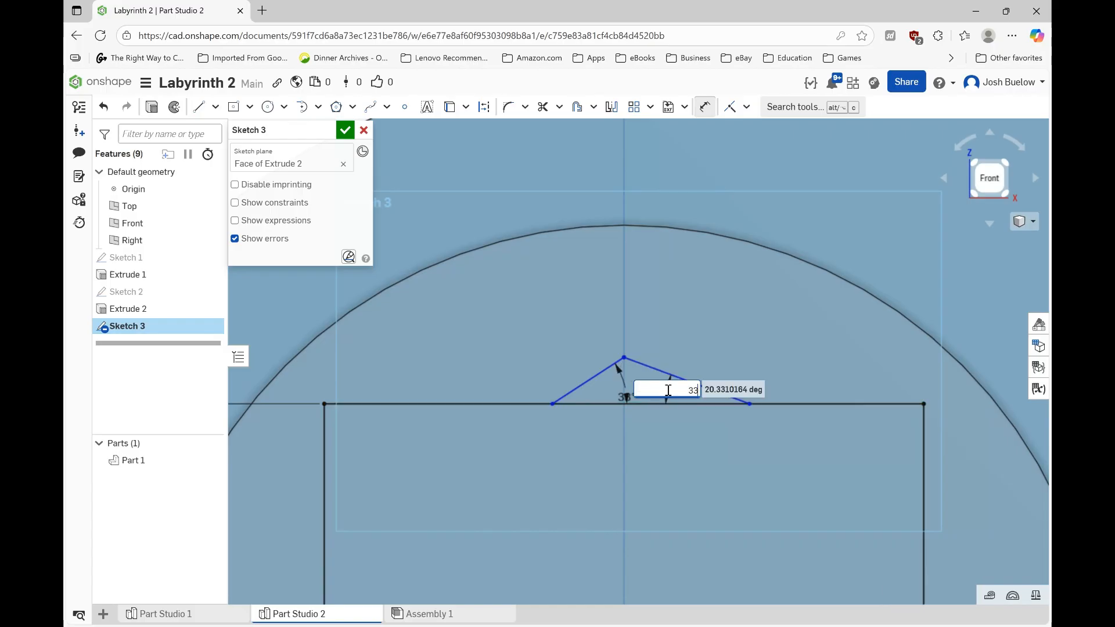
{"action": "key", "text": "Return"}
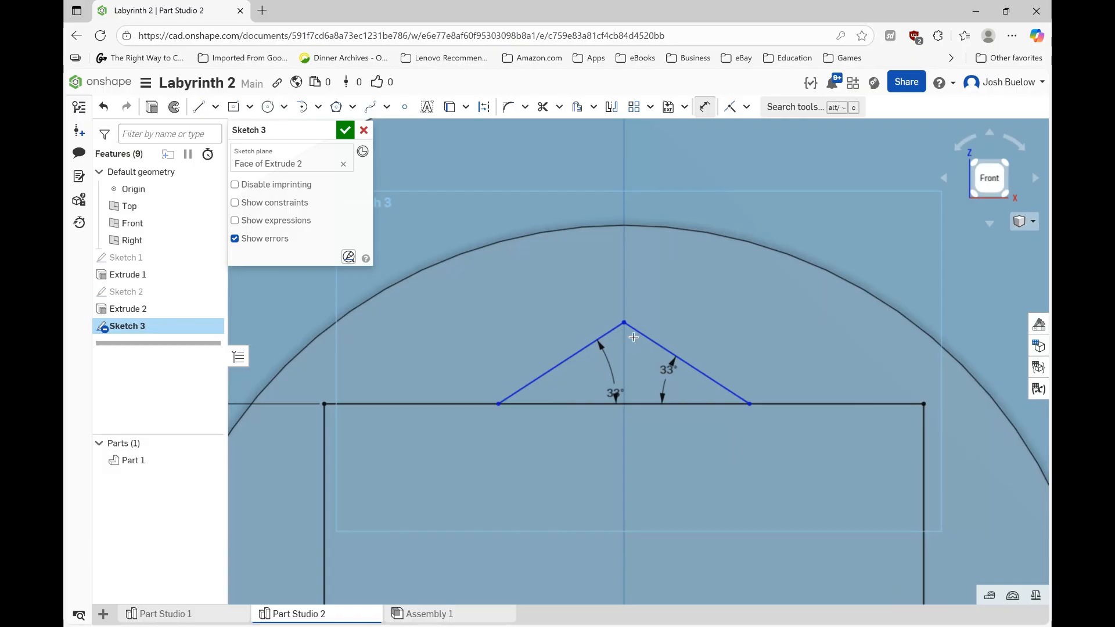
Dimension the height of the triangle's apex above the square's upper edge to 0.2 mm
{"action": "scroll", "coordinate": [620, 282], "scroll_direction": "down", "scroll_amount": 5}
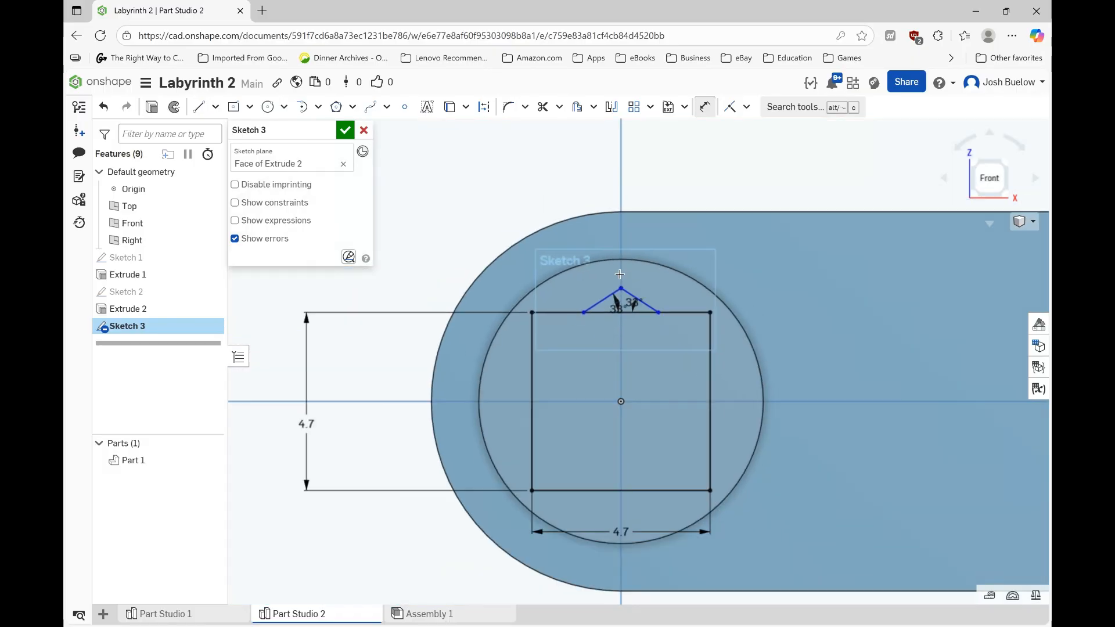
{"action": "scroll", "coordinate": [633, 293], "scroll_direction": "up", "scroll_amount": 5}
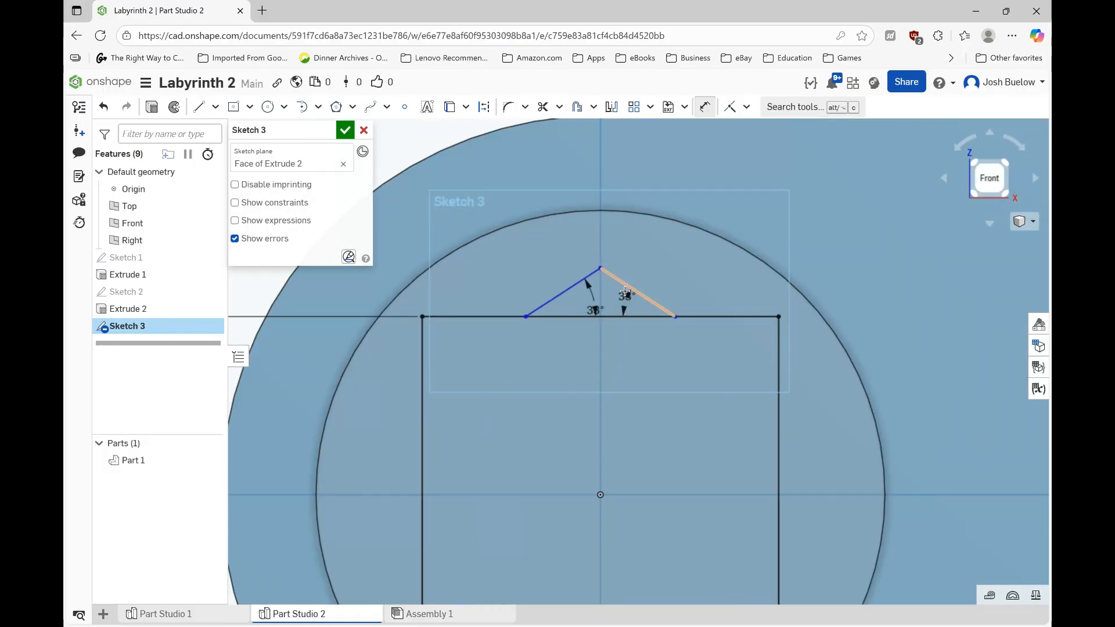
{"action": "scroll", "coordinate": [597, 269], "scroll_direction": "up", "scroll_amount": 1}
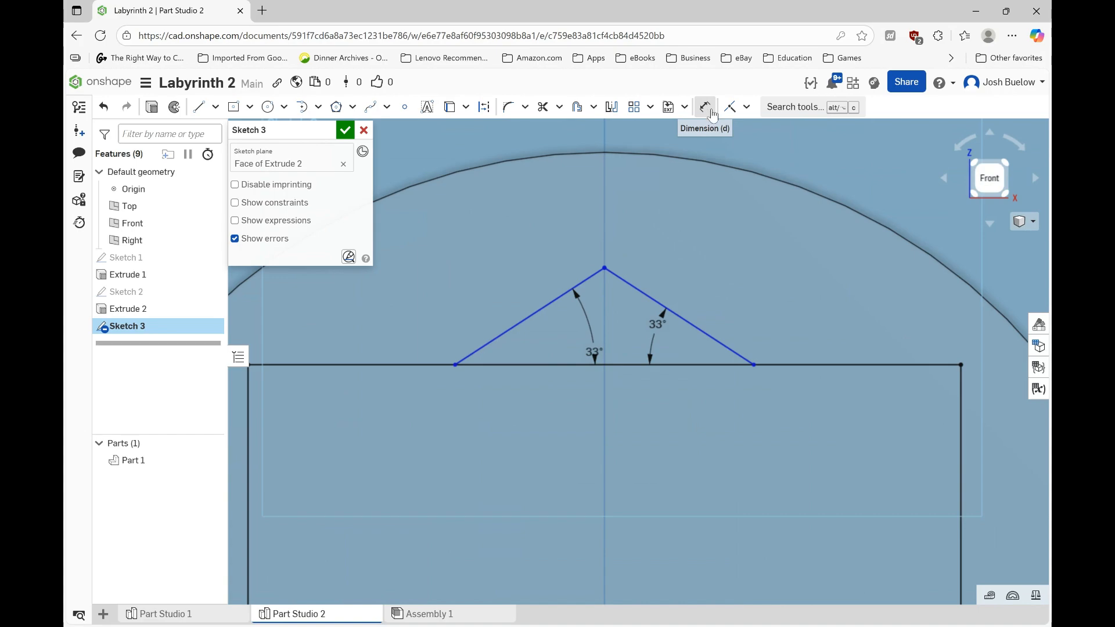
{"action": "left_click", "coordinate": [704, 109]}
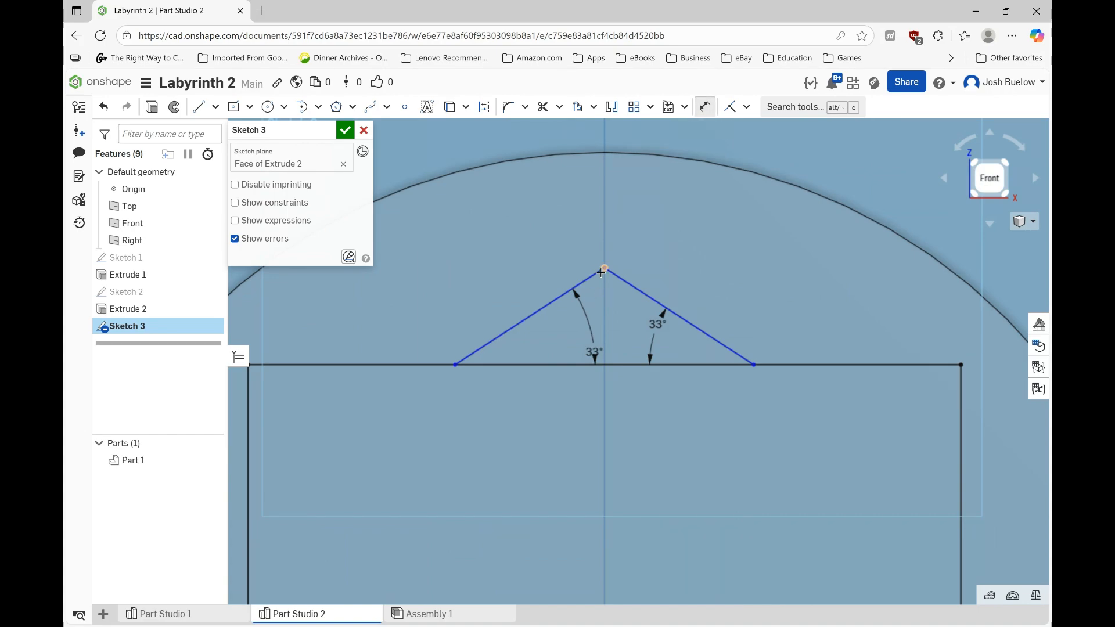
{"action": "left_click", "coordinate": [604, 269]}
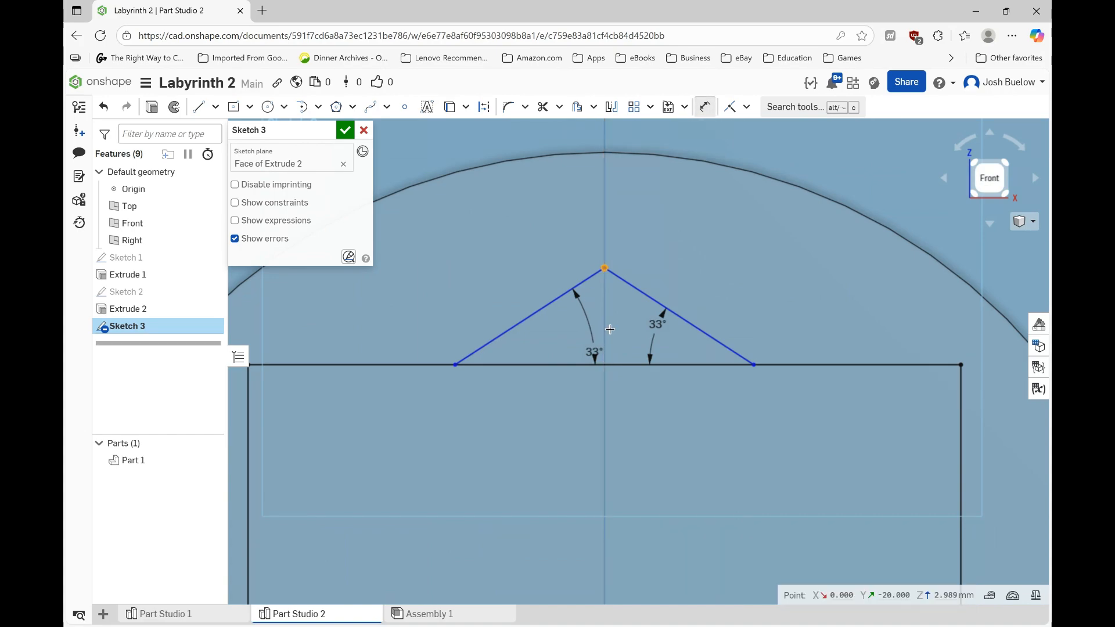
{"action": "left_click", "coordinate": [622, 365]}
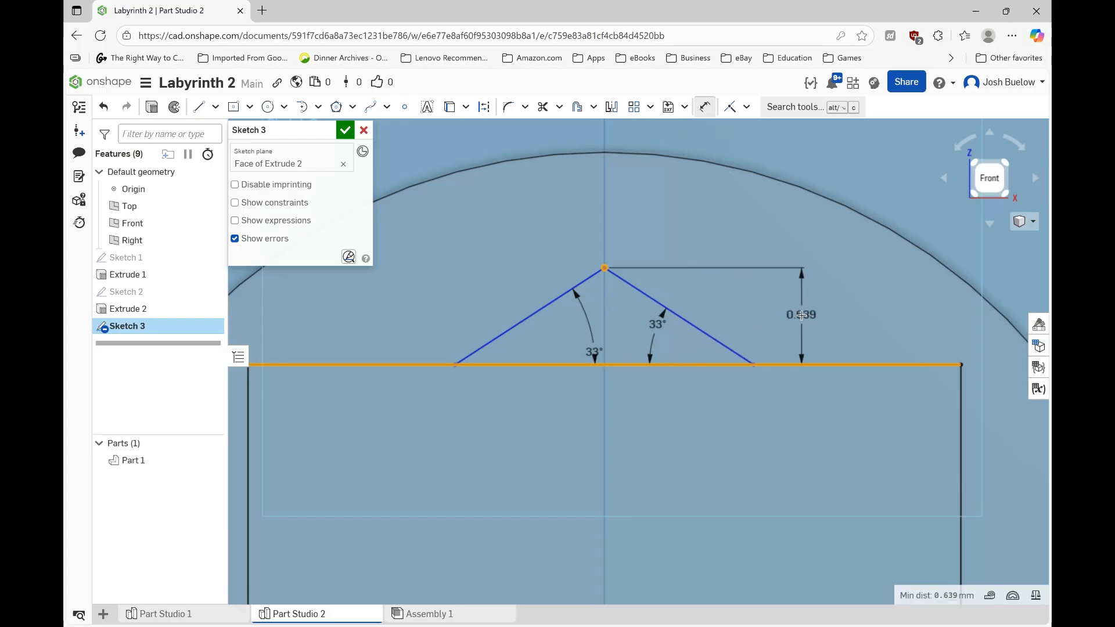
{"action": "left_click", "coordinate": [801, 315]}
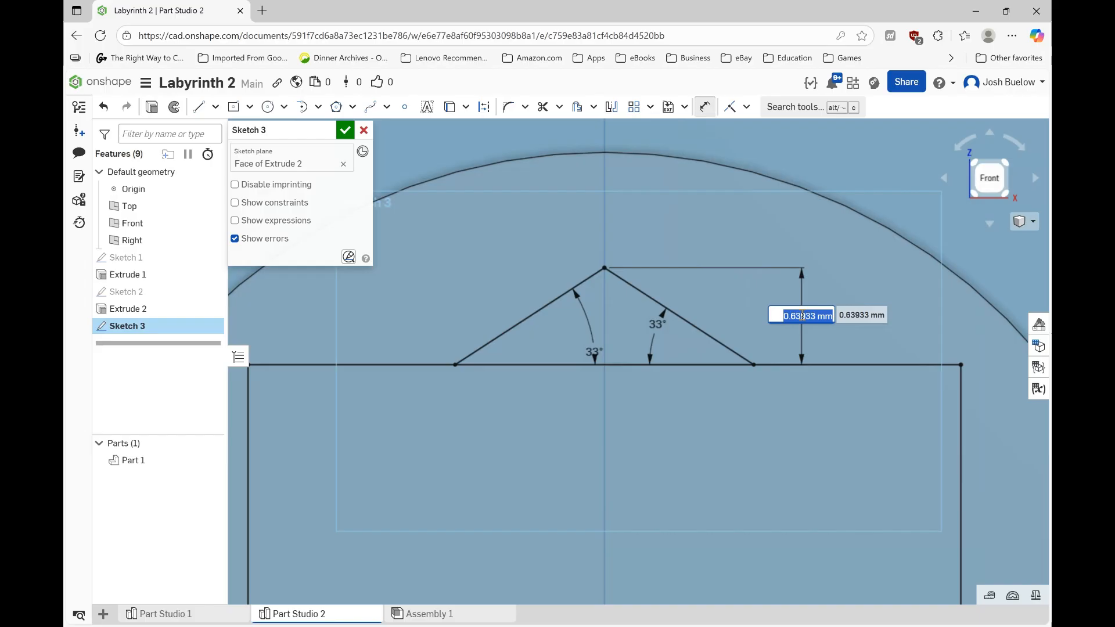
{"action": "type", "text": "0.2"}
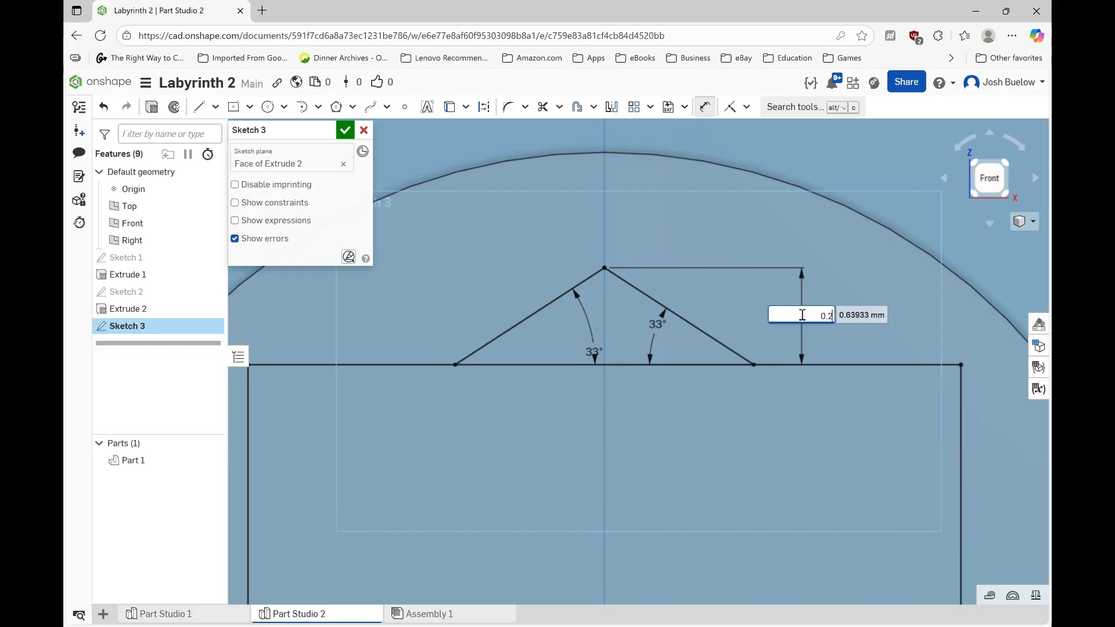
{"action": "key", "text": "Return"}
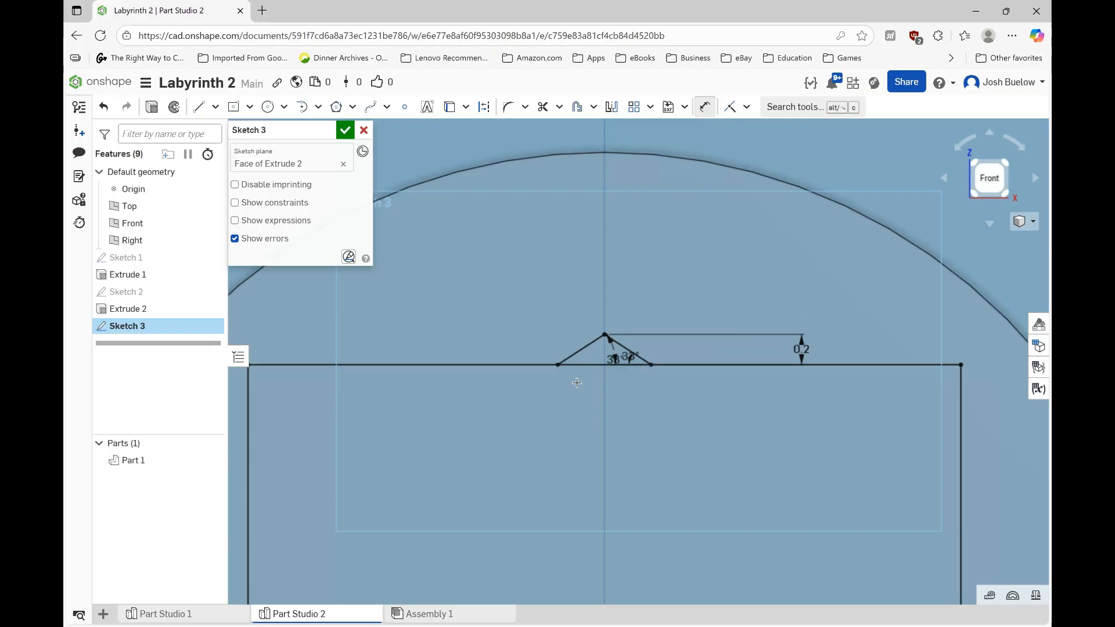
Trim away the square's upper edge segment between the triangle's two base points and finish the sketch
{"action": "scroll", "coordinate": [590, 376], "scroll_direction": "down", "scroll_amount": 3}
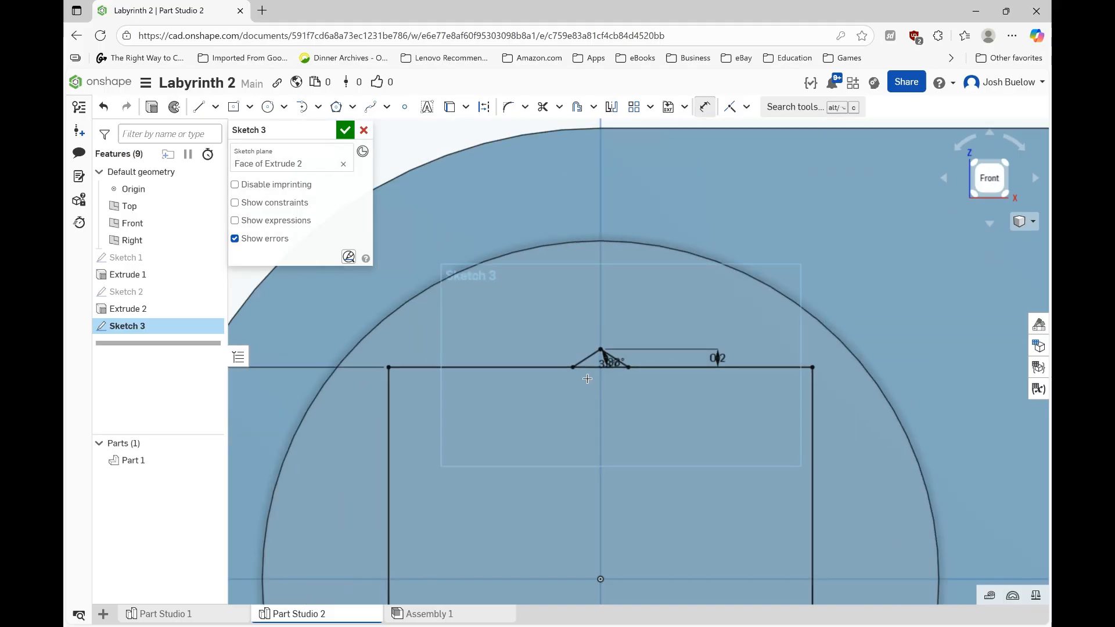
{"action": "scroll", "coordinate": [587, 378], "scroll_direction": "up", "scroll_amount": 5}
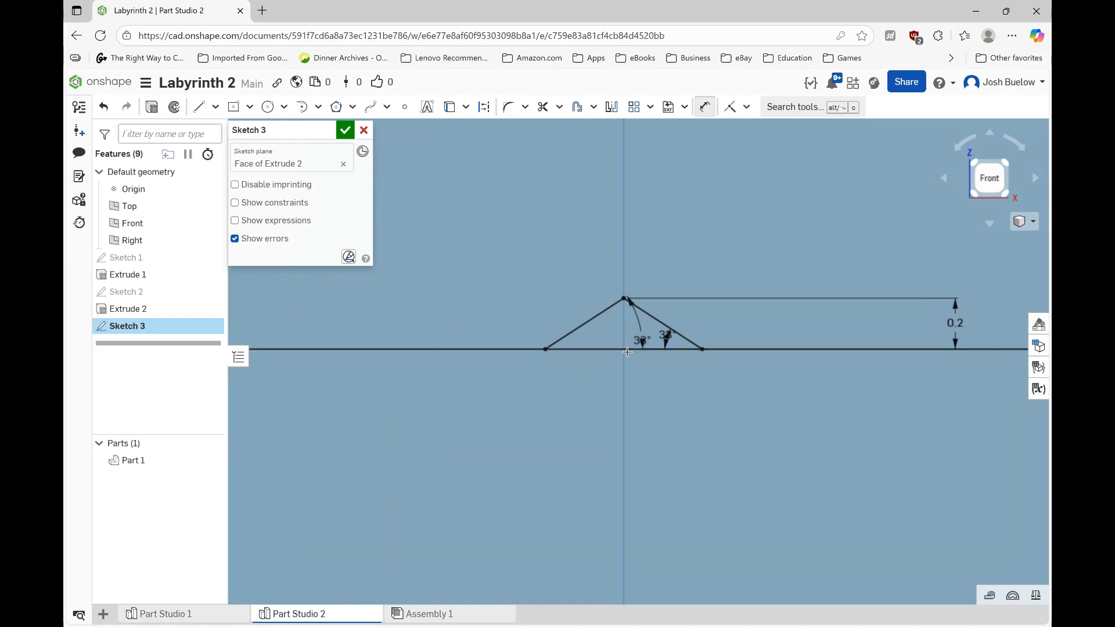
{"action": "scroll", "coordinate": [591, 427], "scroll_direction": "down", "scroll_amount": 5}
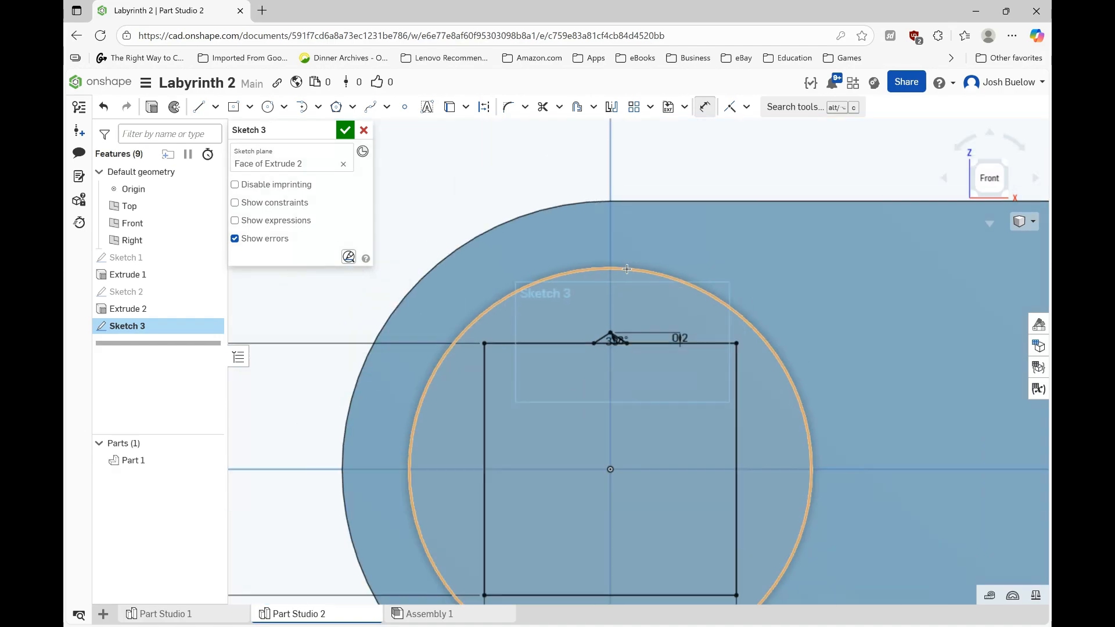
{"action": "scroll", "coordinate": [615, 342], "scroll_direction": "up", "scroll_amount": 5}
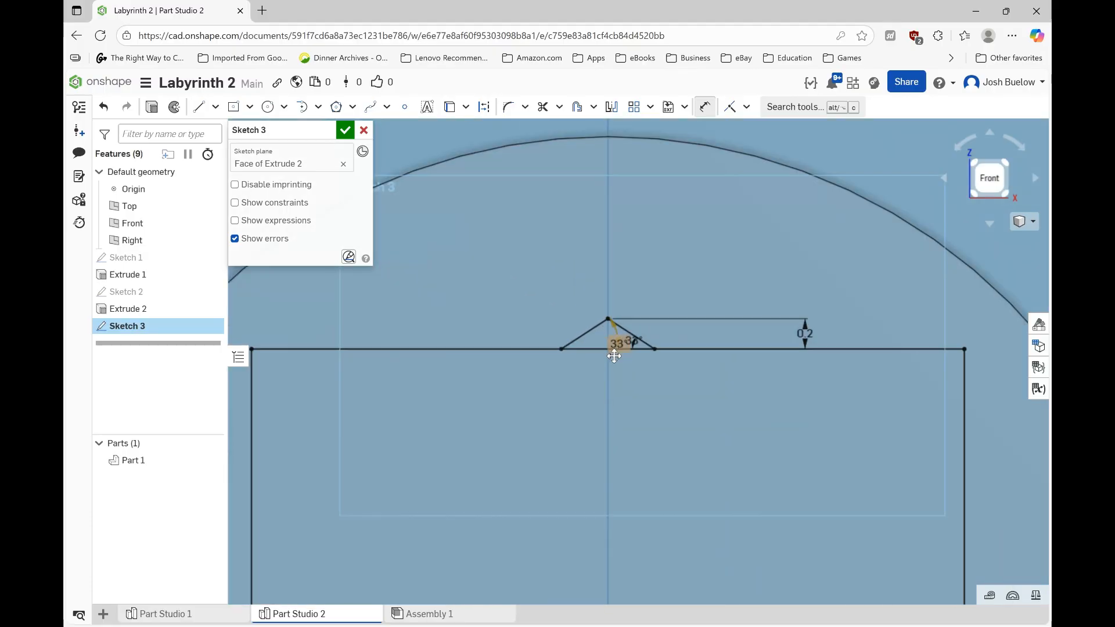
{"action": "left_click", "coordinate": [542, 107]}
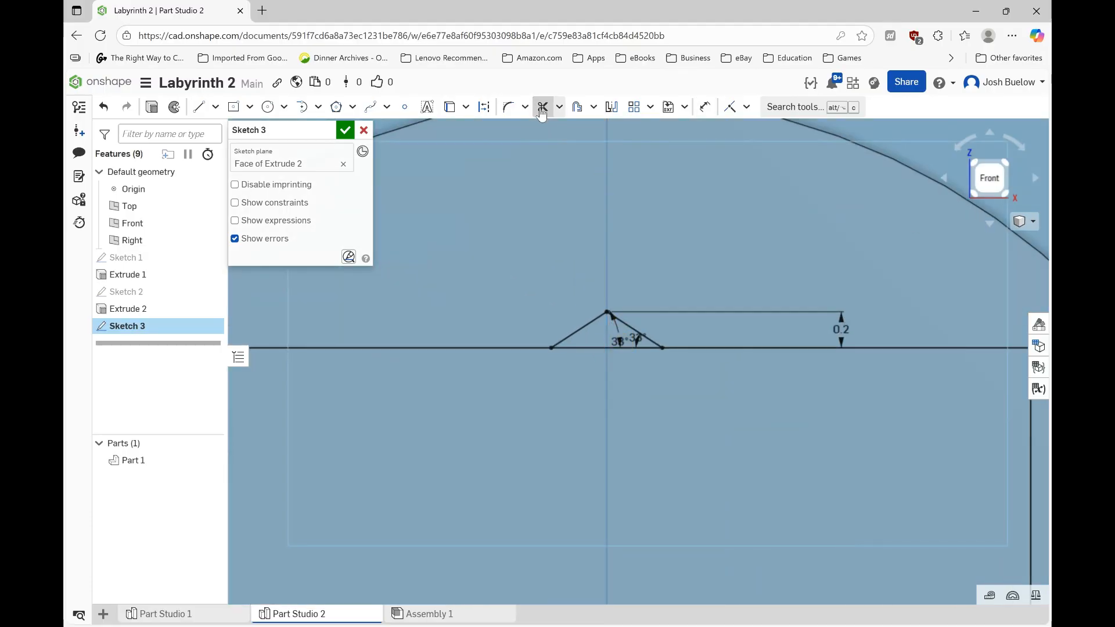
{"action": "scroll", "coordinate": [579, 376], "scroll_direction": "up", "scroll_amount": 2}
{"action": "left_click_drag", "start_coordinate": [585, 377], "coordinate": [621, 328]}
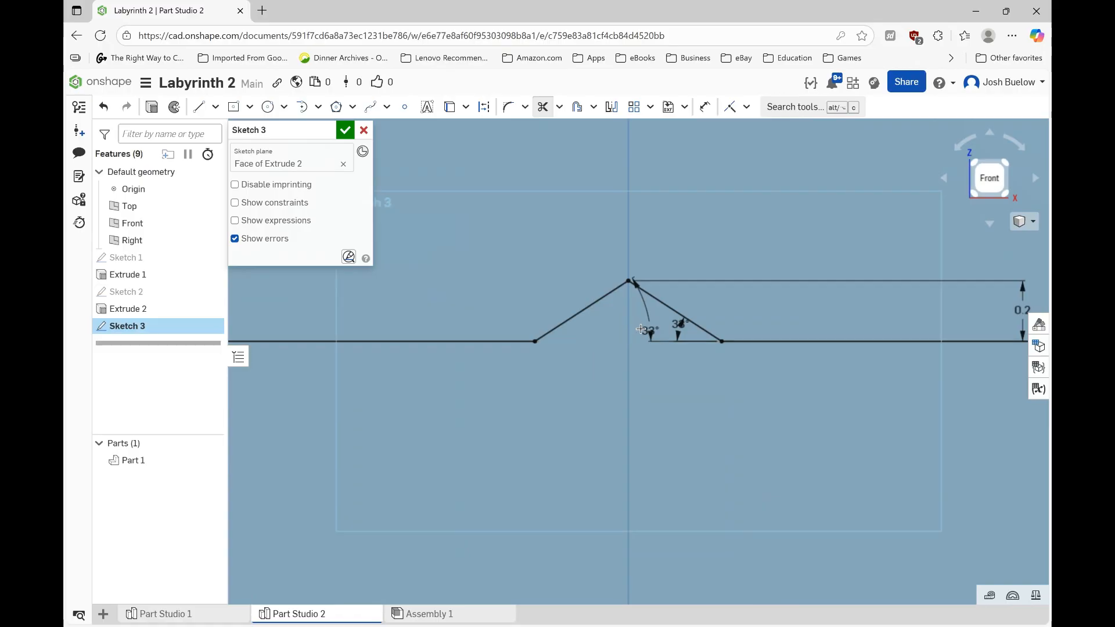
{"action": "scroll", "coordinate": [572, 358], "scroll_direction": "down", "scroll_amount": 5}
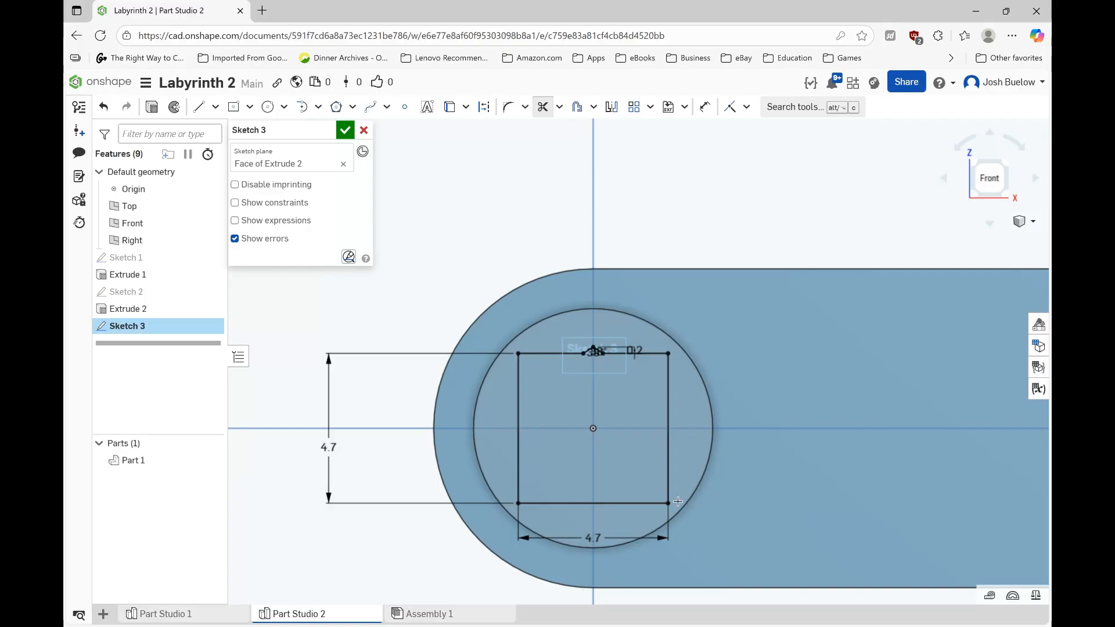
{"action": "scroll", "coordinate": [591, 366], "scroll_direction": "up", "scroll_amount": 1}
{"action": "scroll", "coordinate": [590, 366], "scroll_direction": "up", "scroll_amount": 2}
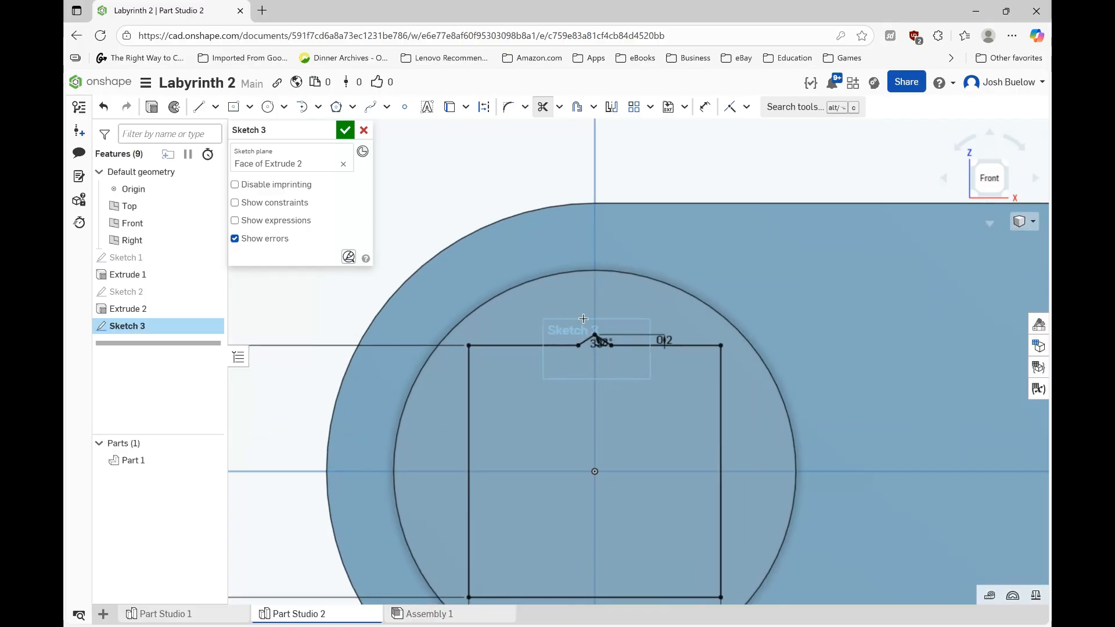
{"action": "scroll", "coordinate": [591, 242], "scroll_direction": "down", "scroll_amount": 3}
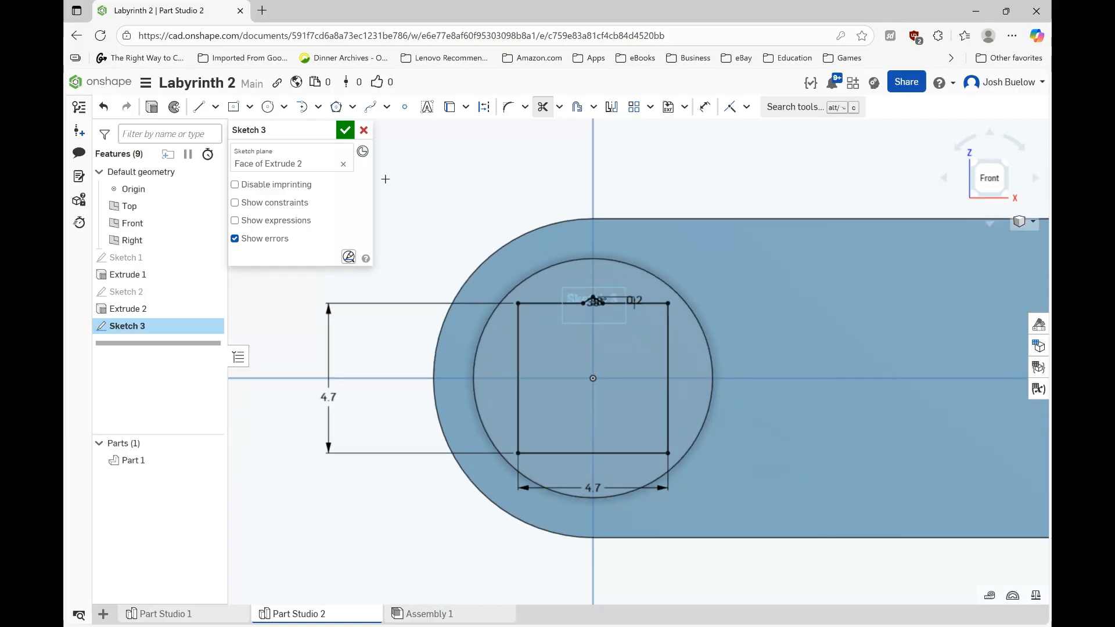
{"action": "left_click", "coordinate": [346, 131]}
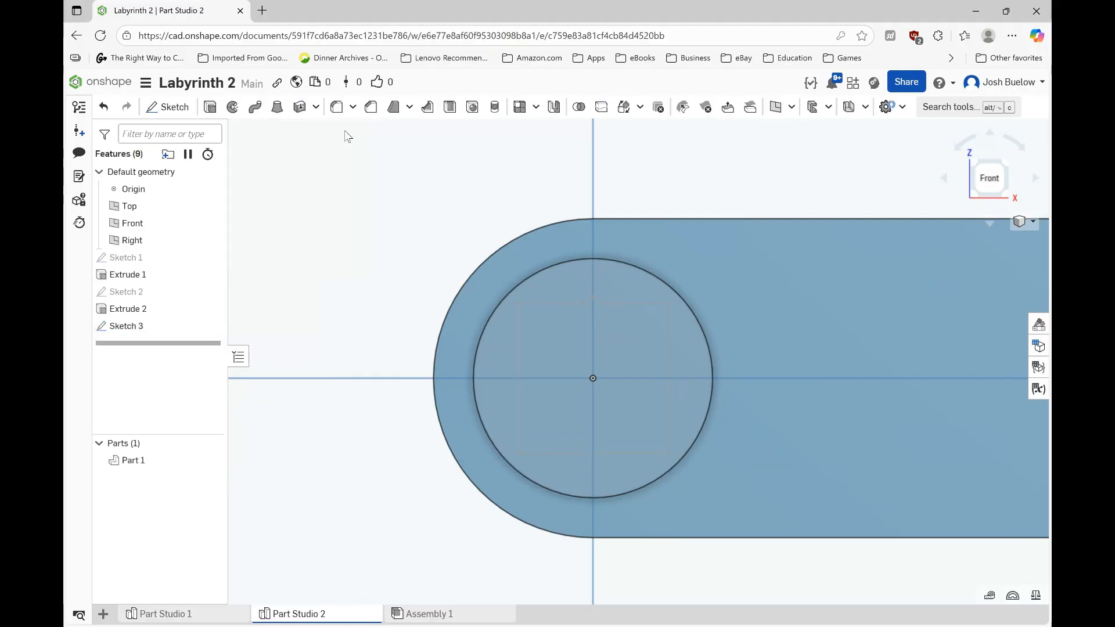
Extrude the square profile with its triangular bump 10 mm outward from the peg's end face, adding it to the existing part
{"action": "right_click_drag", "start_coordinate": [570, 344], "coordinate": [558, 353]}
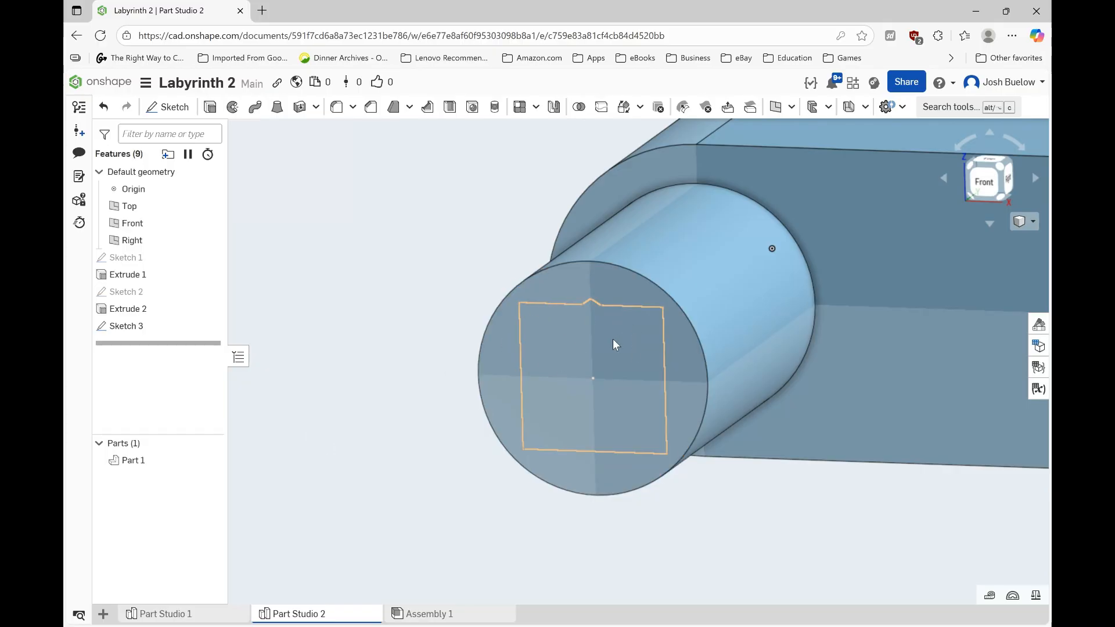
{"action": "left_click", "coordinate": [210, 108]}
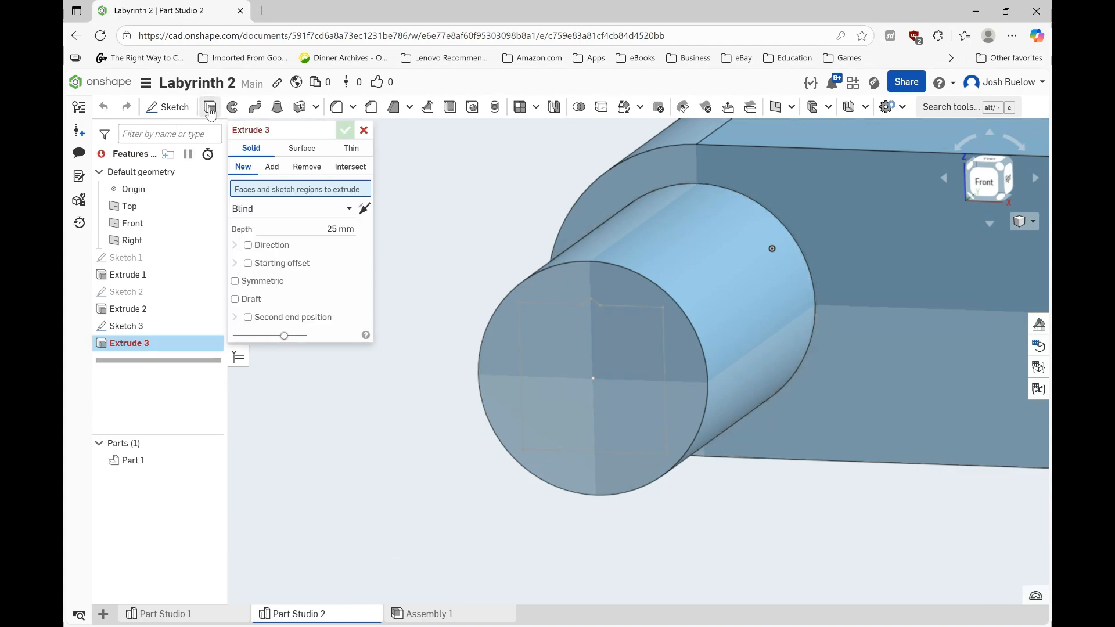
{"action": "left_click", "coordinate": [569, 360]}
{"action": "scroll", "coordinate": [570, 351], "scroll_direction": "up", "scroll_amount": 2}
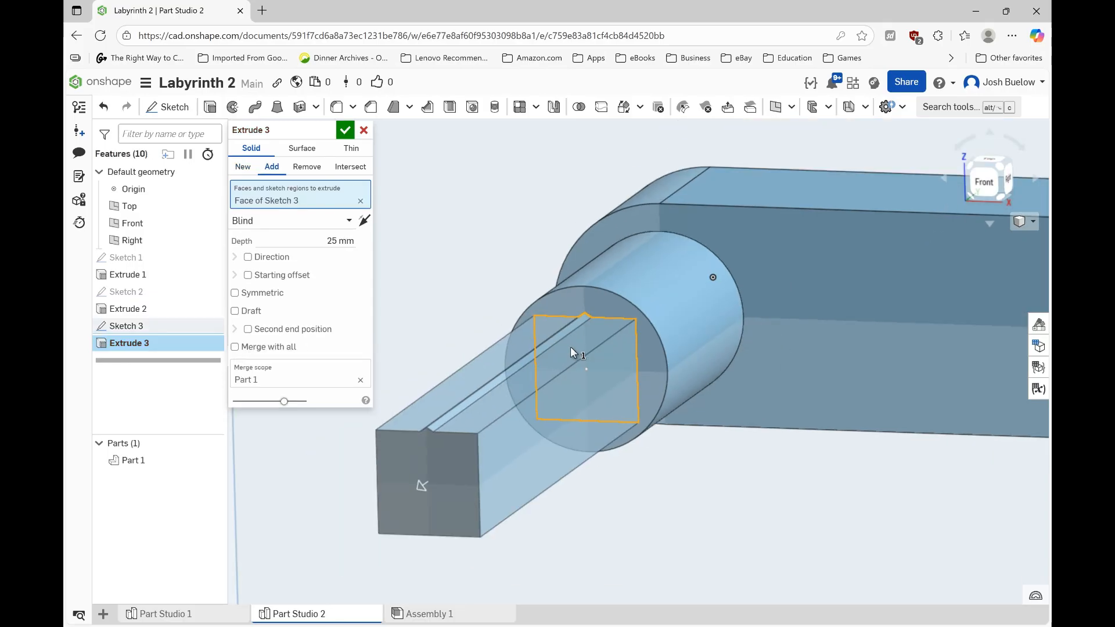
{"action": "left_click", "coordinate": [319, 237]}
{"action": "type", "text": "10"}
{"action": "key", "text": "Return"}
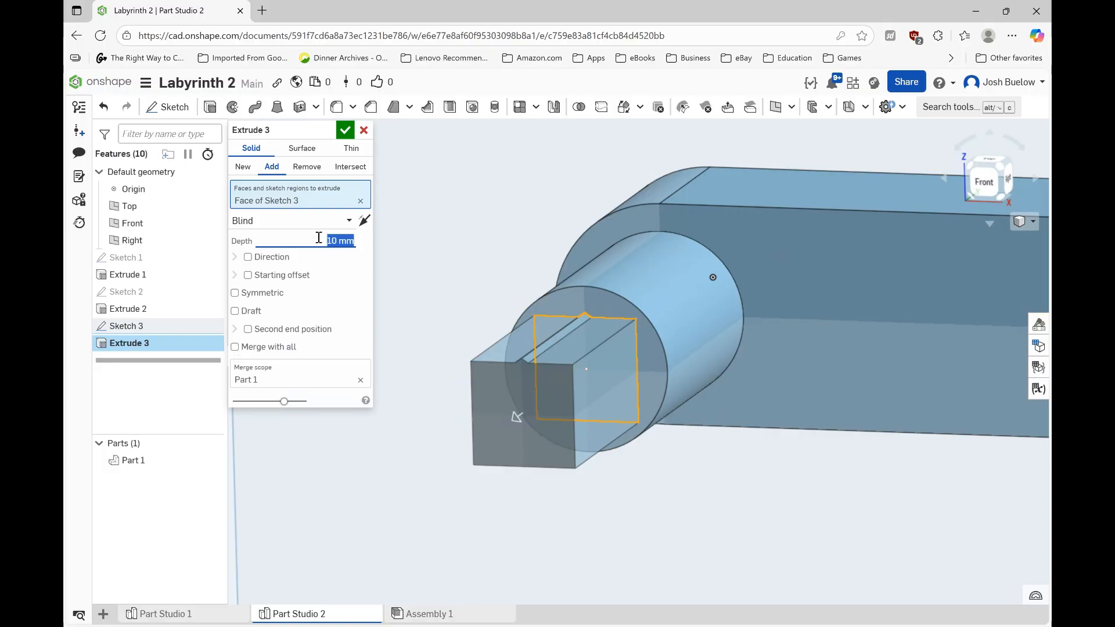
{"action": "right_click_drag", "start_coordinate": [558, 409], "coordinate": [504, 391]}
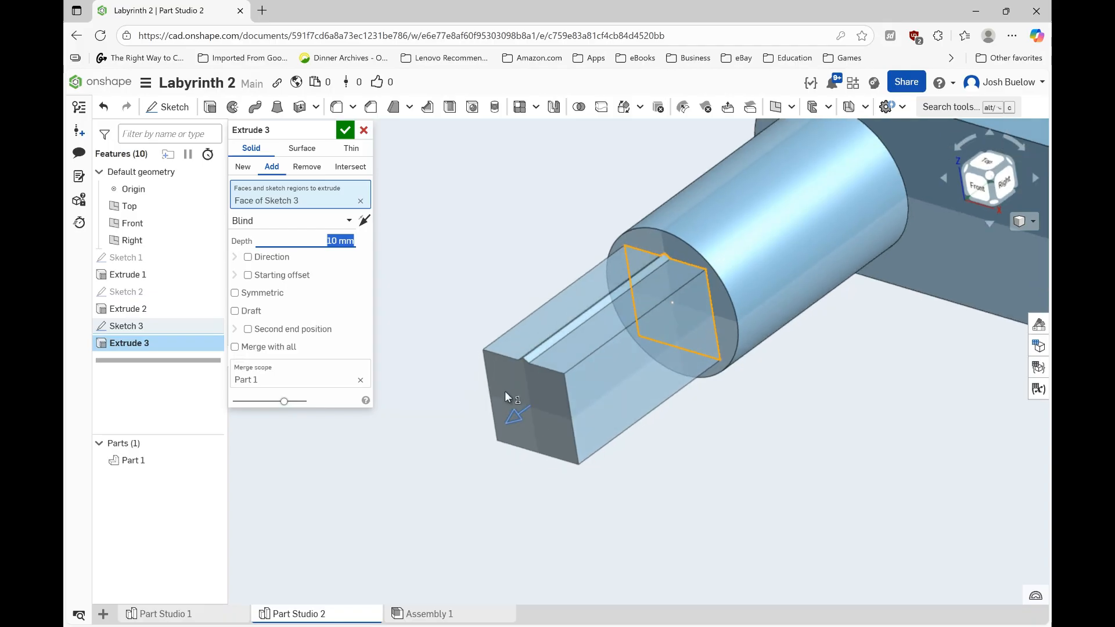
{"action": "left_click", "coordinate": [346, 131]}
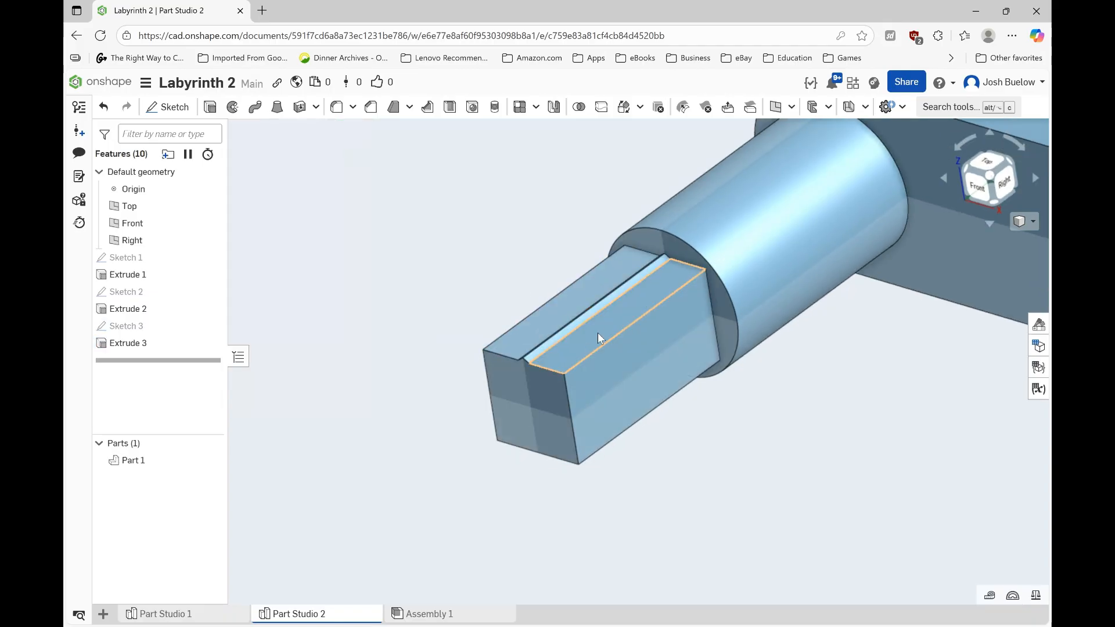
Measure the distance between the upper and lower lengthwise edges on the square shaft's right side, then clear the selection
{"action": "right_click_drag", "start_coordinate": [586, 316], "coordinate": [618, 322]}
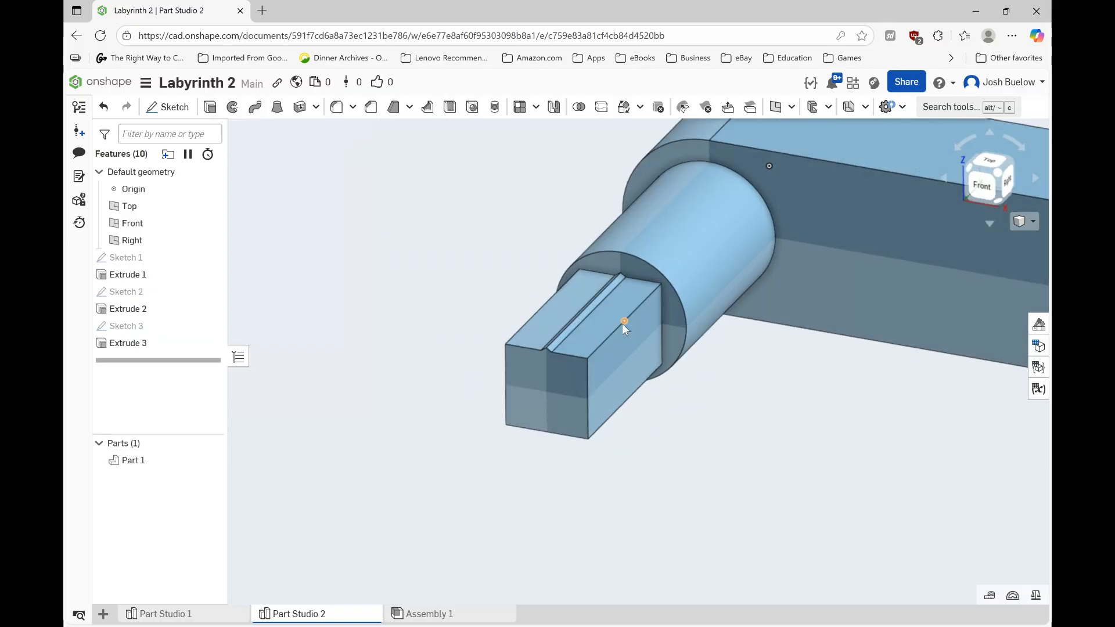
{"action": "left_click", "coordinate": [612, 332]}
{"action": "left_click", "coordinate": [612, 407]}
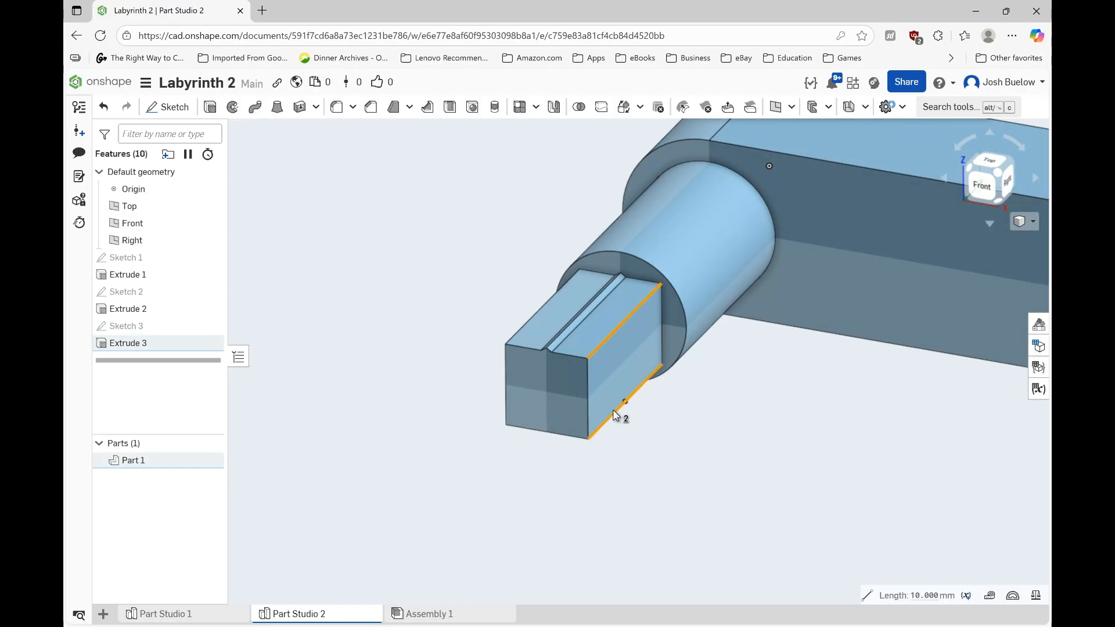
{"action": "scroll", "coordinate": [574, 349], "scroll_direction": "up", "scroll_amount": 5}
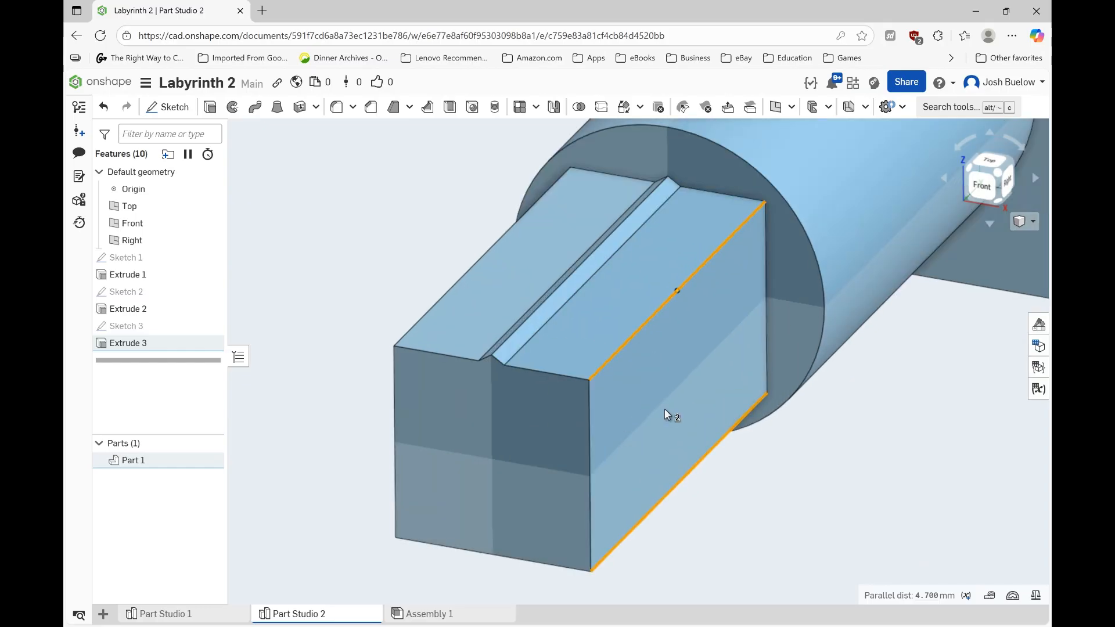
{"action": "left_click", "coordinate": [766, 498]}
{"action": "scroll", "coordinate": [723, 463], "scroll_direction": "down", "scroll_amount": 3}
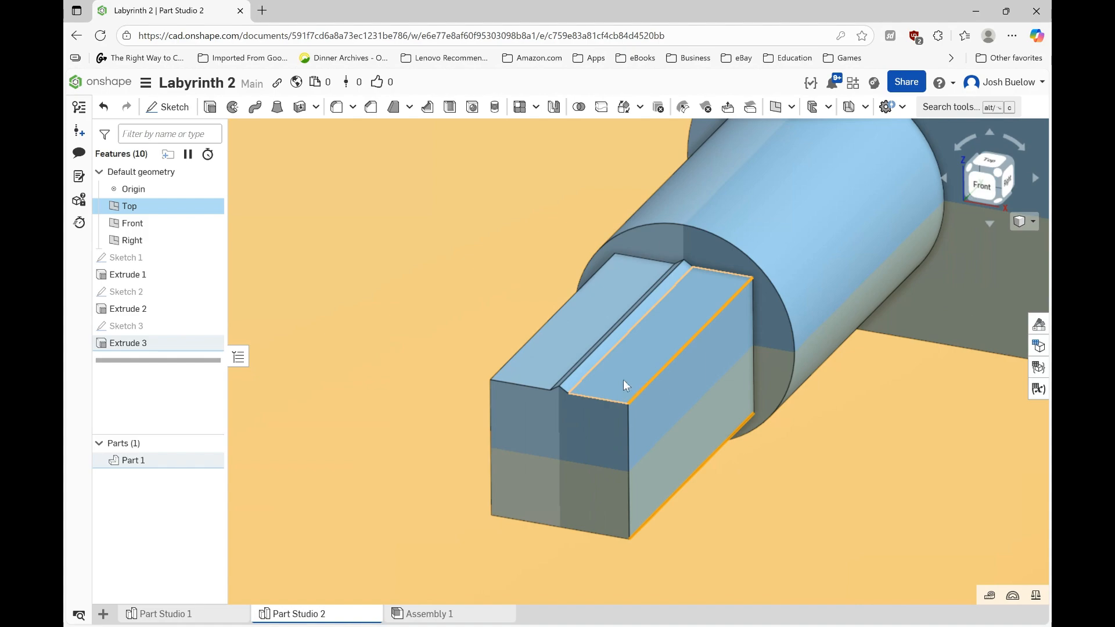
{"action": "key", "text": "Escape"}
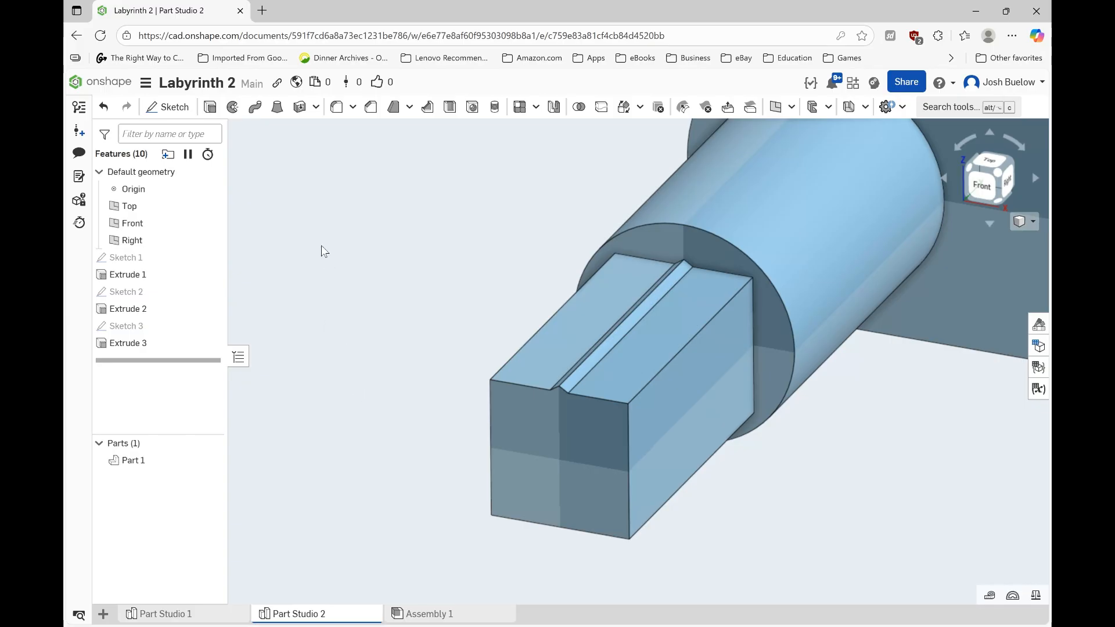
Start a fillet on the square shaft's upper right lengthwise edge with a radius of 0.5 mm
{"action": "left_click", "coordinate": [336, 108]}
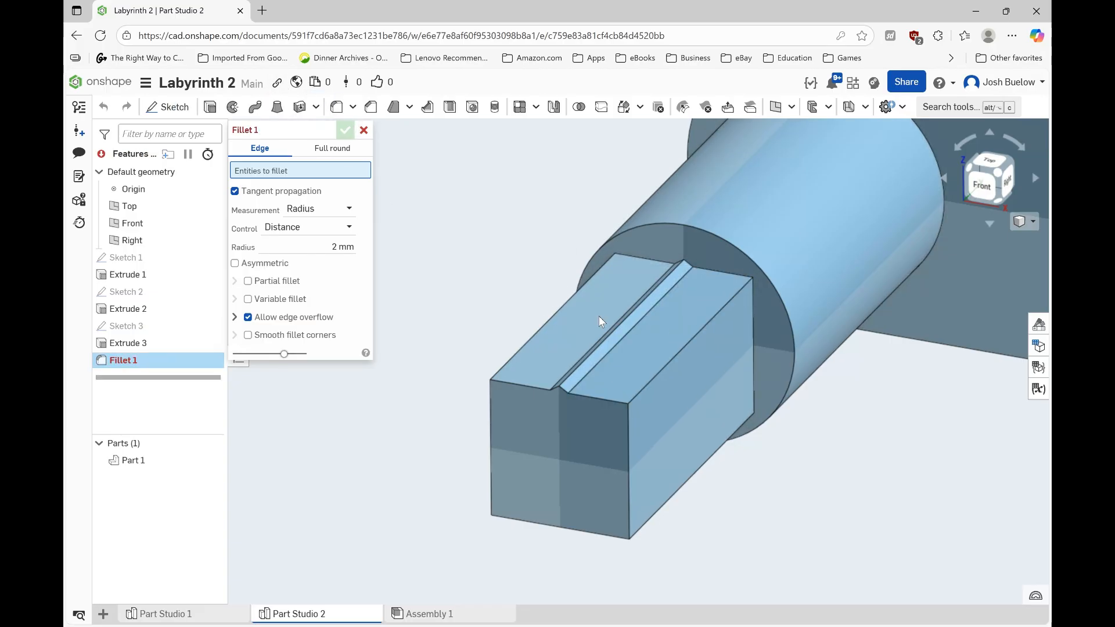
{"action": "left_click", "coordinate": [667, 370]}
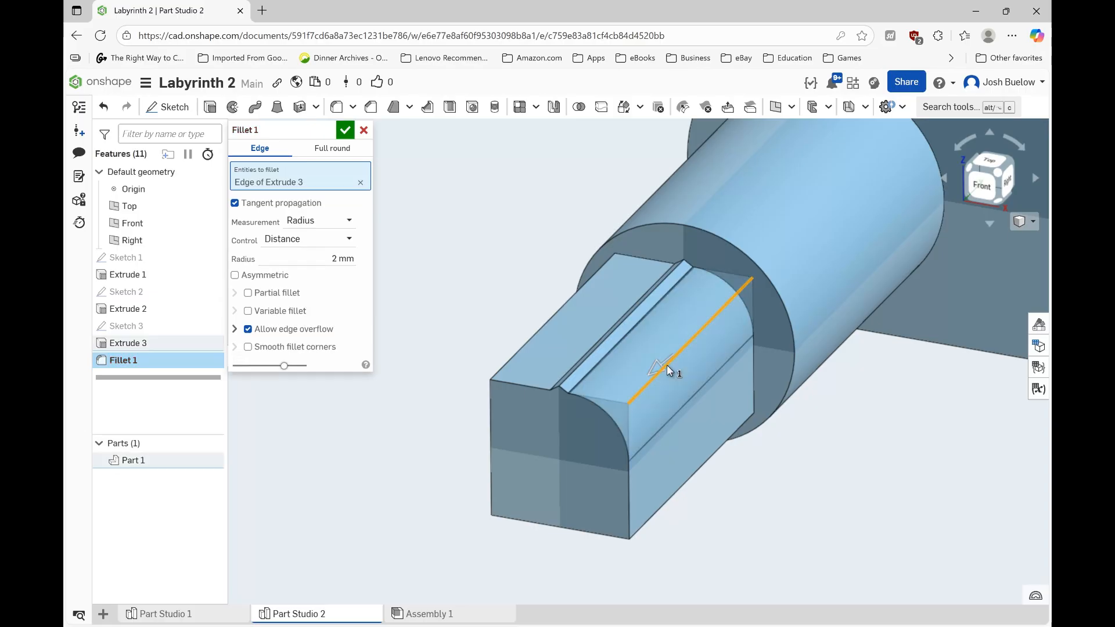
{"action": "mouse_move", "coordinate": [692, 398]}
{"action": "right_mouse_down"}
{"action": "mouse_move", "coordinate": [713, 370]}
{"action": "mouse_move", "coordinate": [699, 381]}
{"action": "right_mouse_up"}
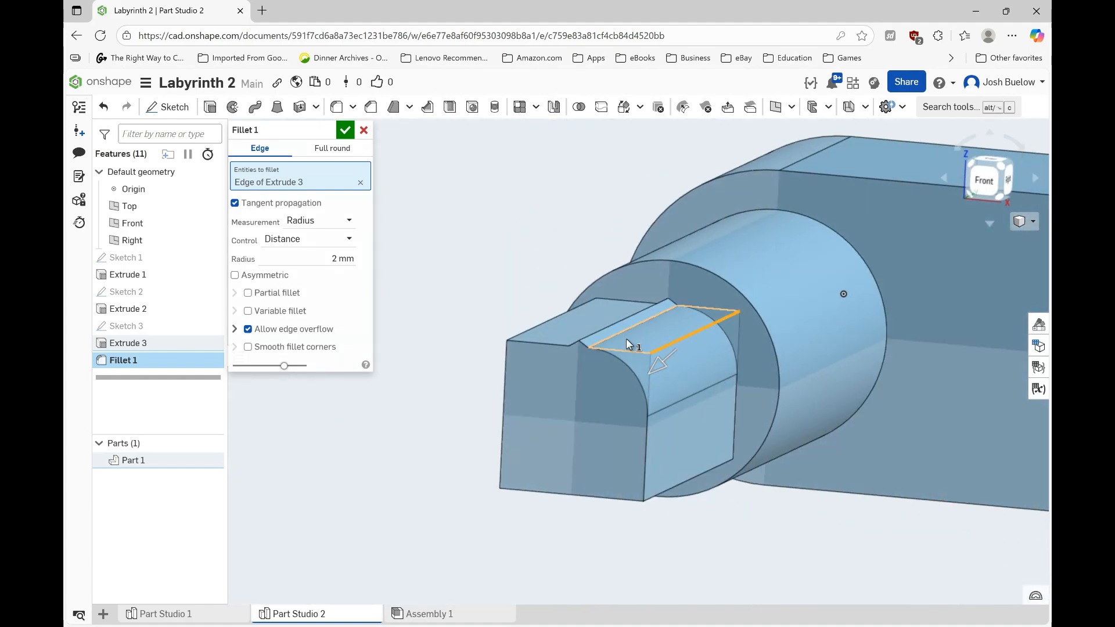
{"action": "left_click", "coordinate": [337, 259]}
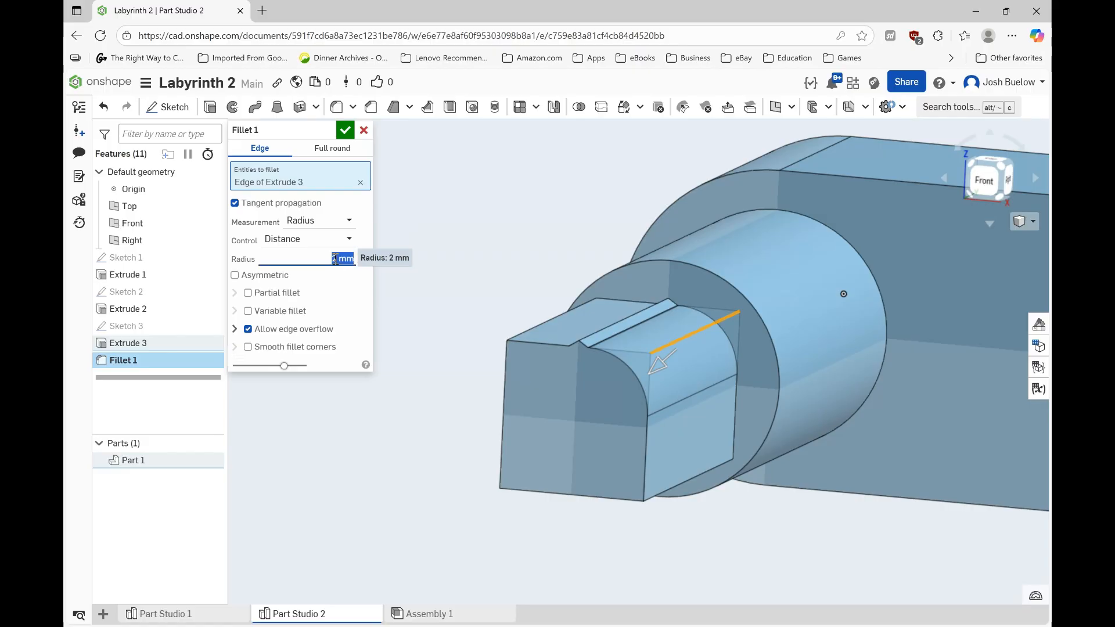
{"action": "type", "text": "0.5"}
{"action": "key", "text": "Return"}
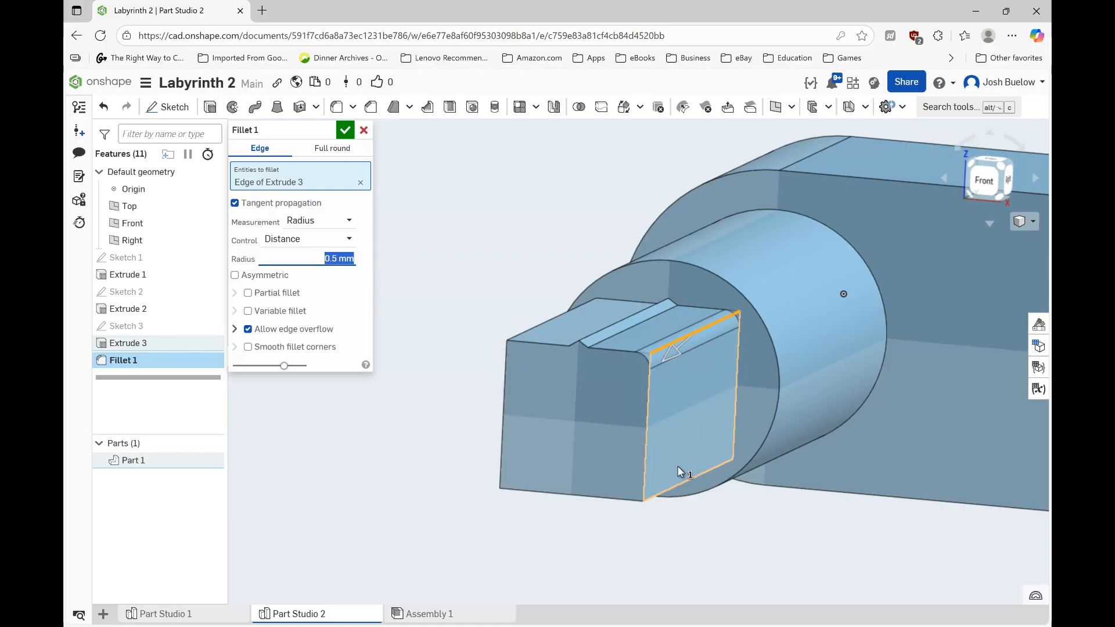
Add the square shaft's other three lengthwise corner edges to the fillet and apply it
{"action": "left_click", "coordinate": [679, 482]}
{"action": "right_click_drag", "start_coordinate": [611, 460], "coordinate": [476, 360]}
{"action": "left_click", "coordinate": [491, 486]}
{"action": "left_click", "coordinate": [476, 328]}
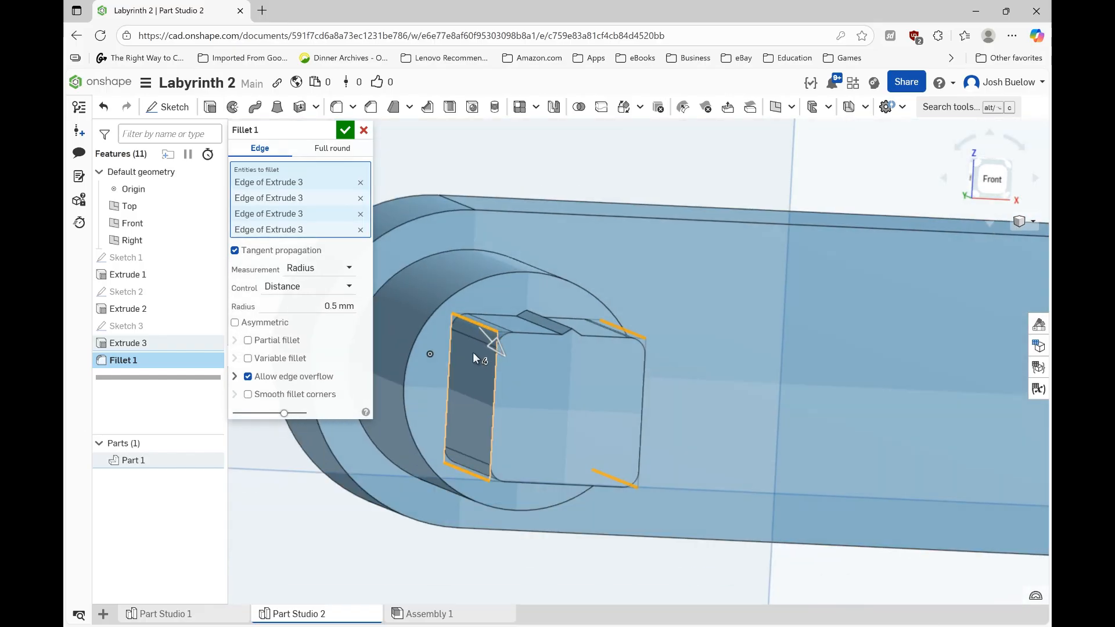
{"action": "left_click", "coordinate": [345, 134]}
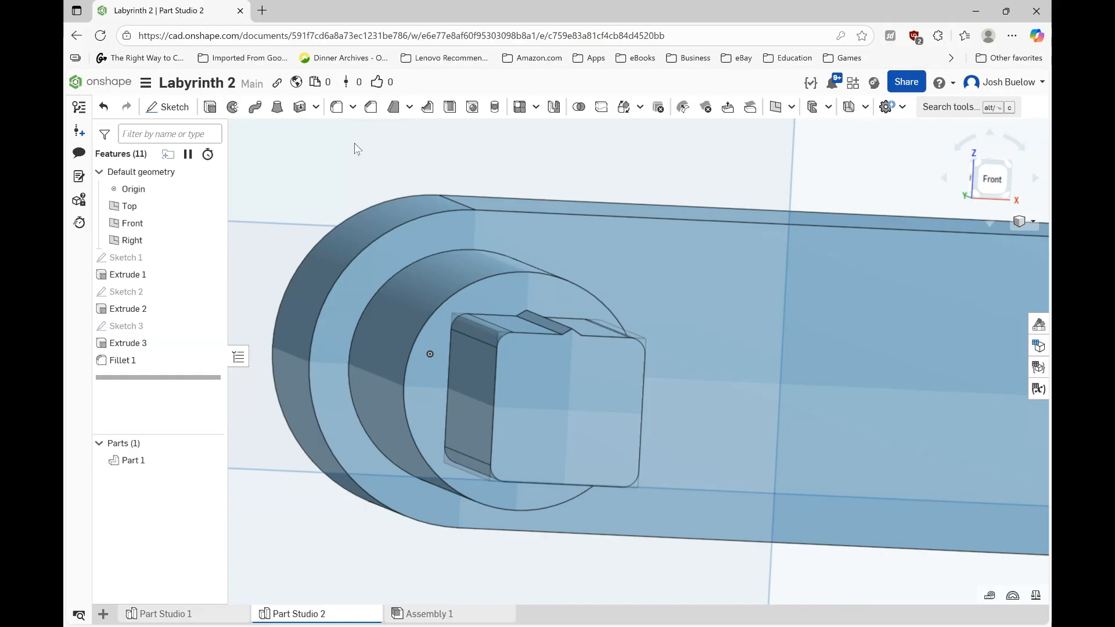
{"action": "scroll", "coordinate": [494, 278], "scroll_direction": "down", "scroll_amount": 5}
{"action": "right_click_drag", "start_coordinate": [553, 351], "coordinate": [564, 371]}
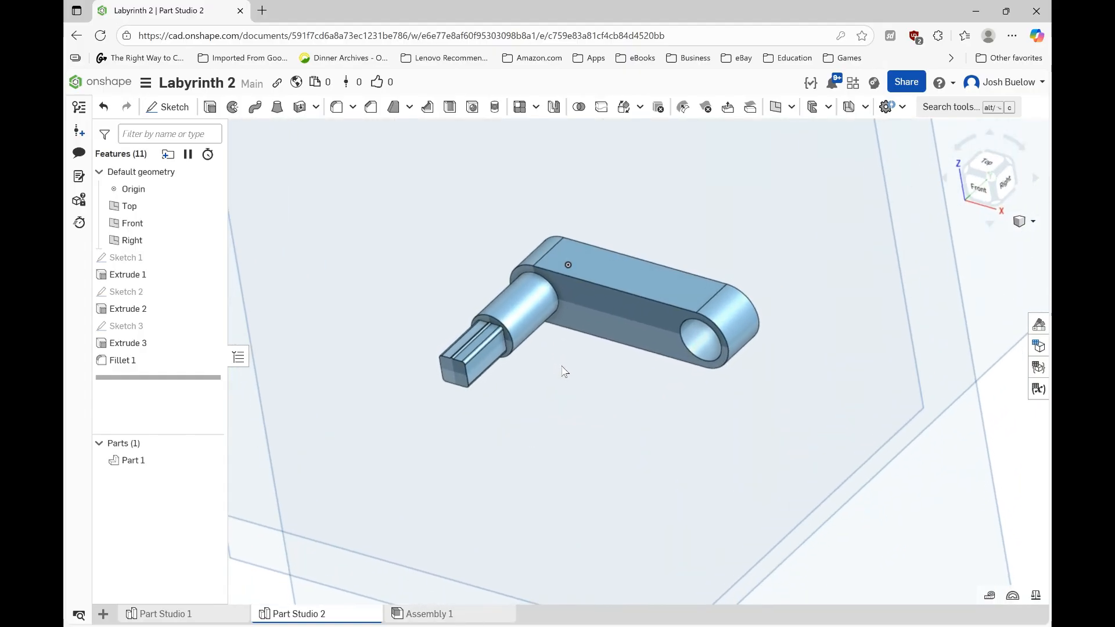